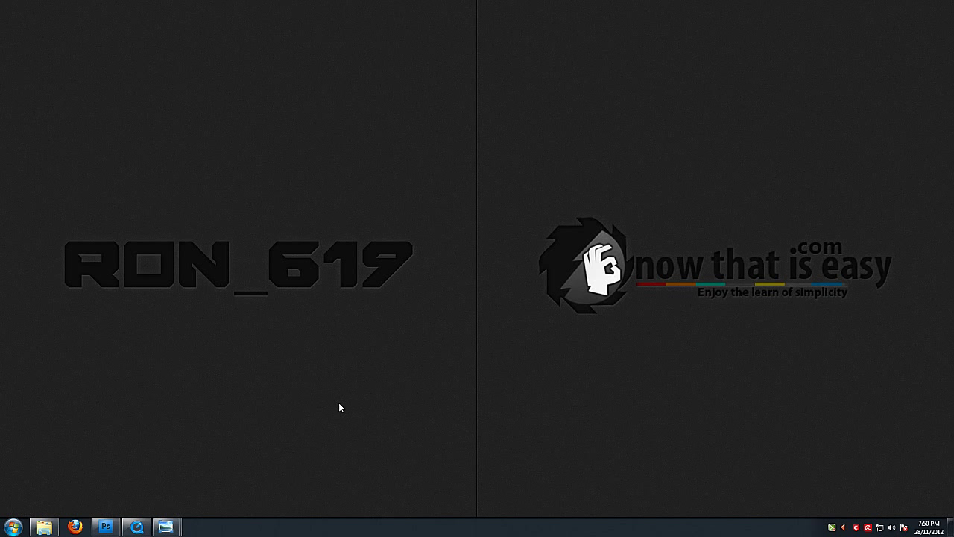
Step: Open the DJ folder and view the finished Untitled-2.jpg logo and the Skrillex logo reference image
left_click(46, 526)
double_click(553, 79)
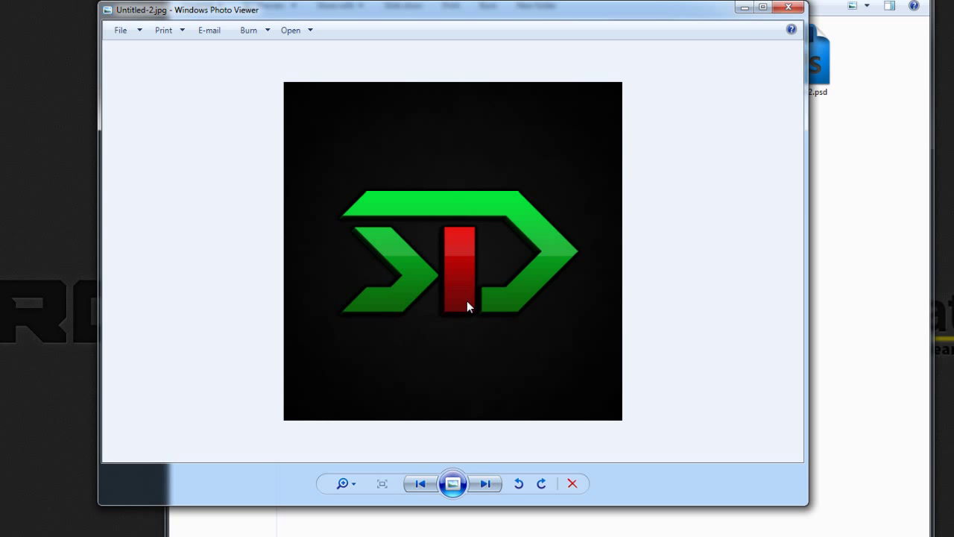
left_click(745, 7)
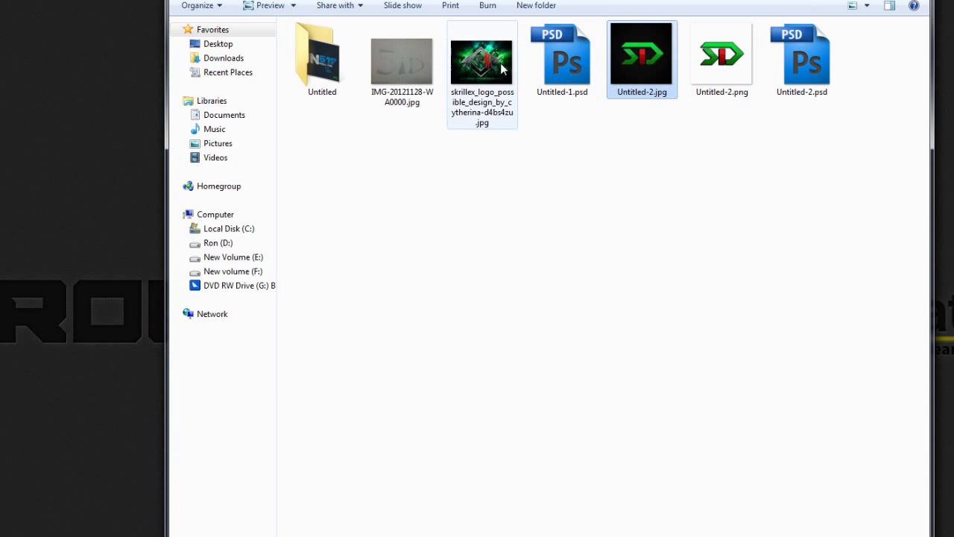
double_click(500, 66)
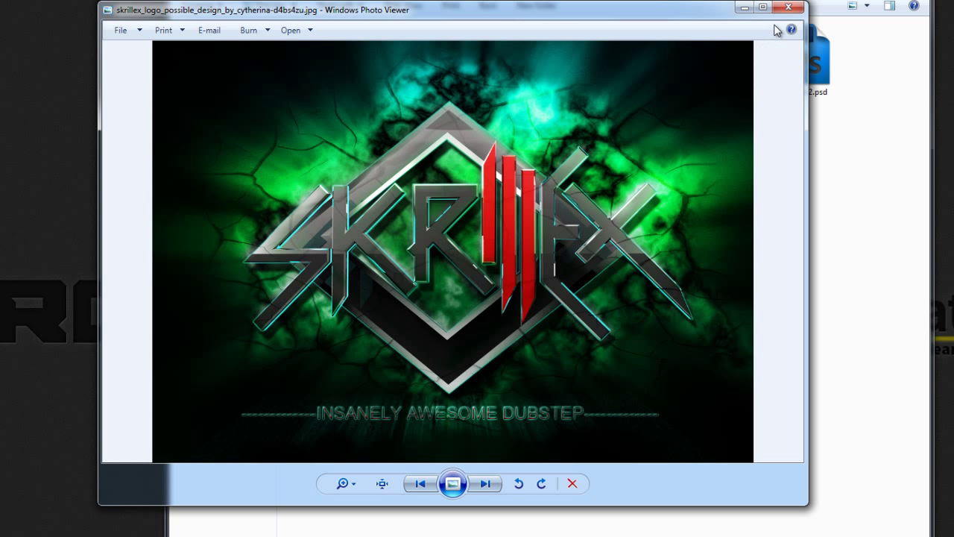
left_click(787, 7)
Step: View the logo on its black background in Untitled-2.jpg and without a background in Untitled-2.png
double_click(645, 70)
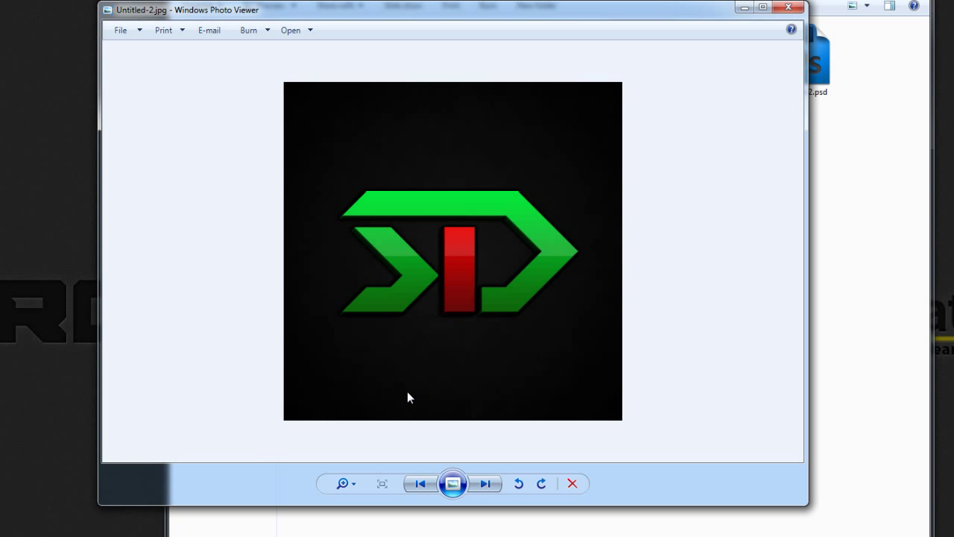
left_click(496, 485)
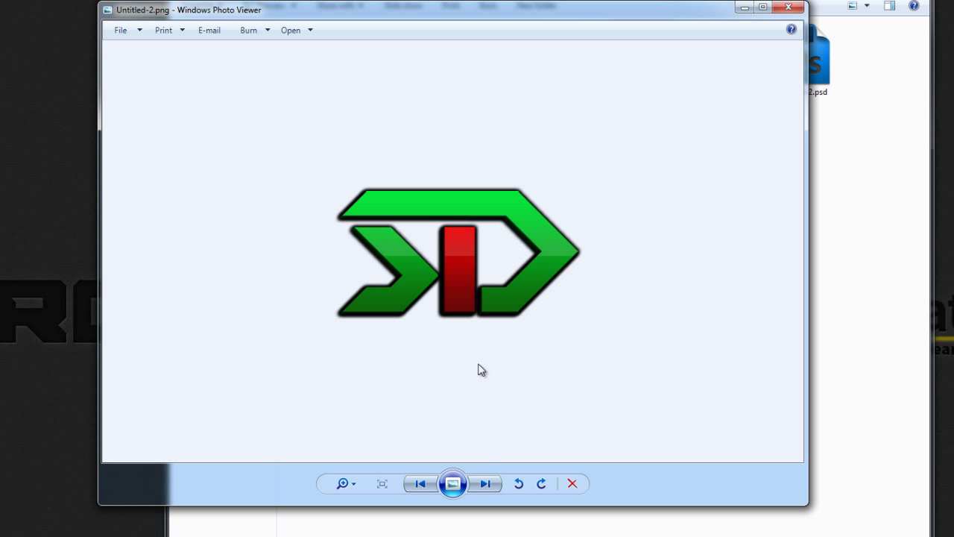
left_click_drag(468, 21, 517, 51)
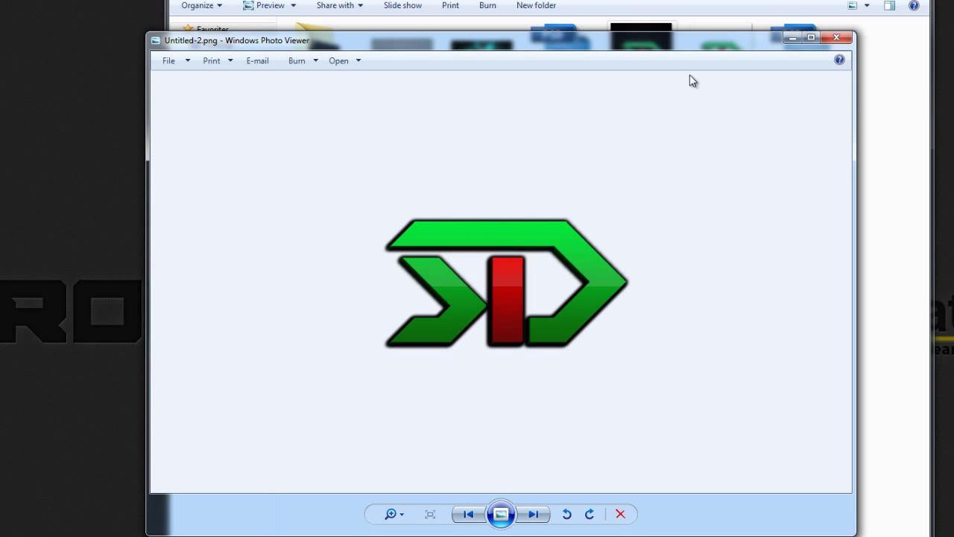
left_click(836, 38)
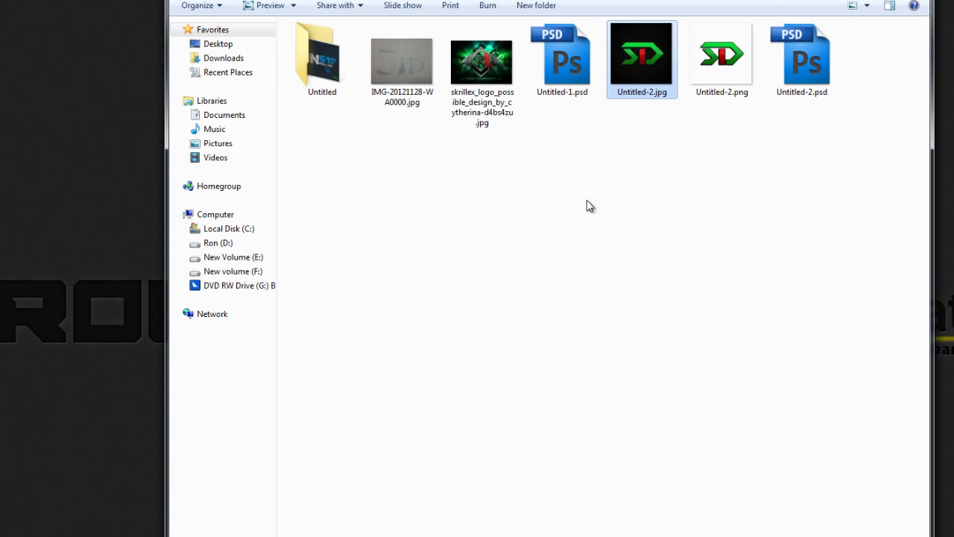
Step: View the hand-drawn logo sketch in IMG-20121128-WA0000.jpg
left_click(423, 182)
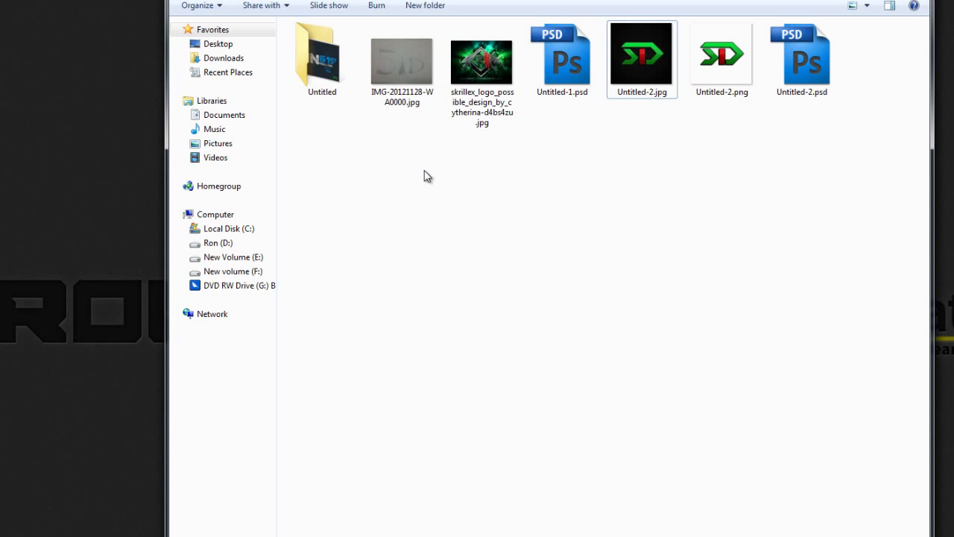
double_click(417, 93)
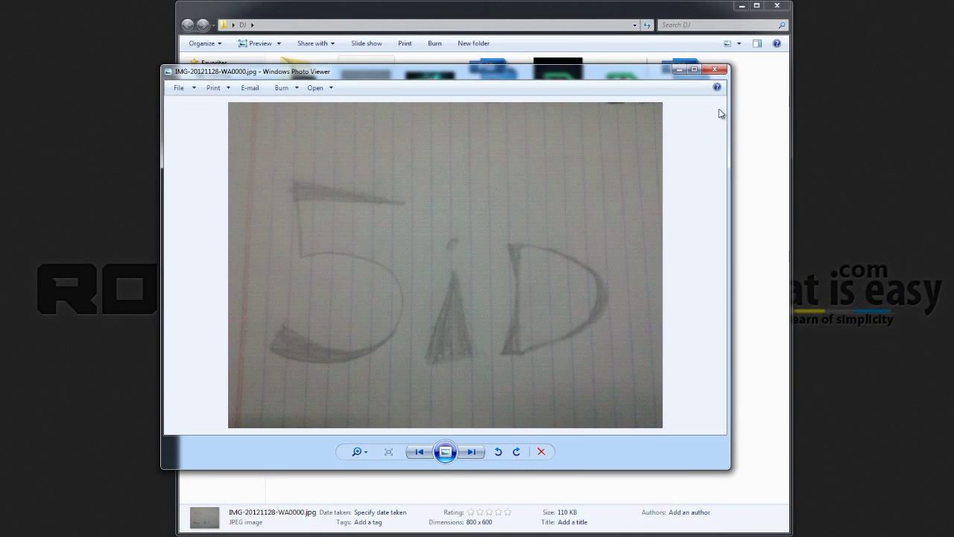
left_click(714, 69)
Step: Look over the PNG and JPG versions of the finished logo once more
double_click(620, 83)
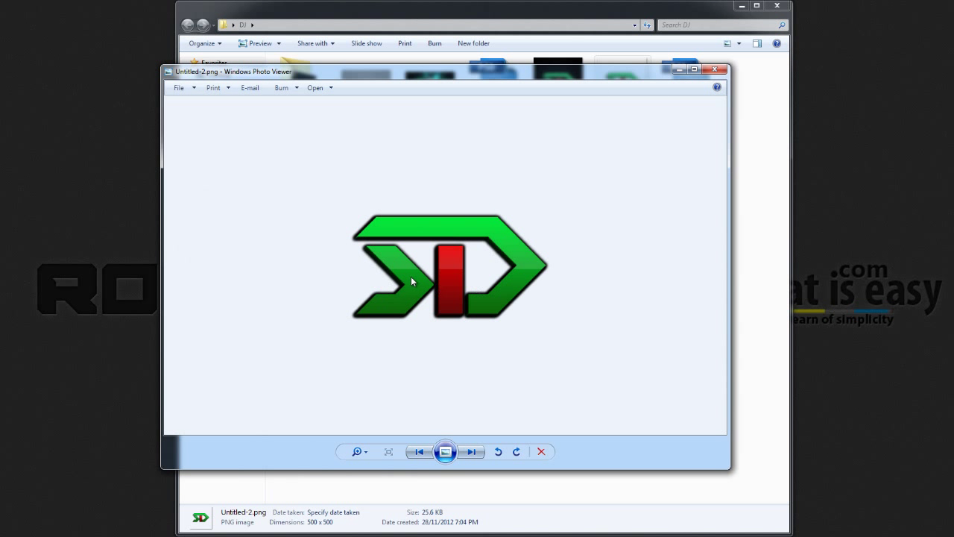
left_click(425, 451)
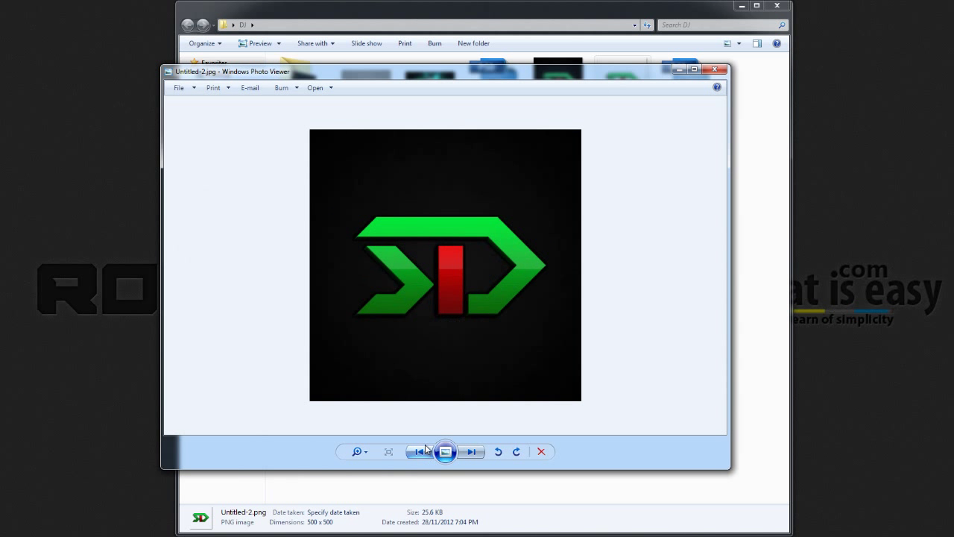
left_click(680, 69)
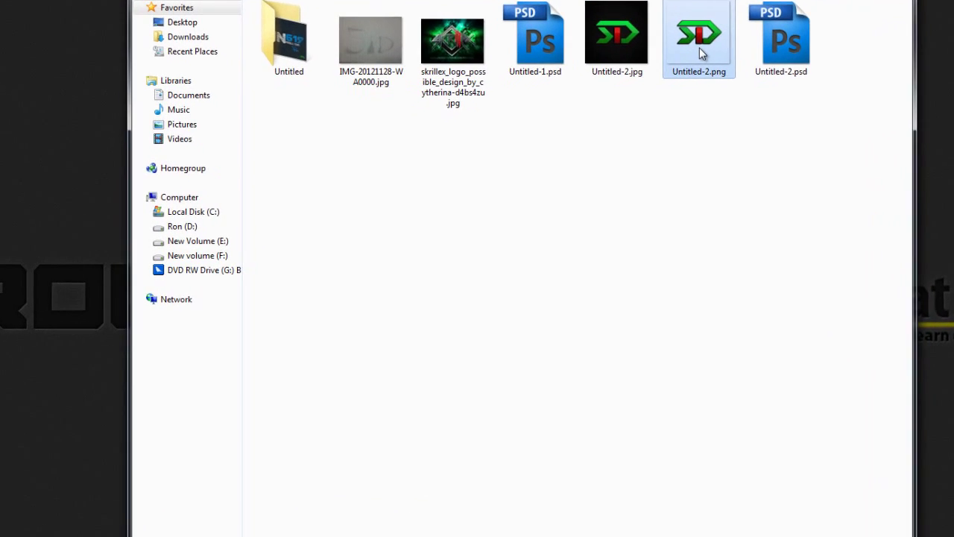
double_click(700, 52)
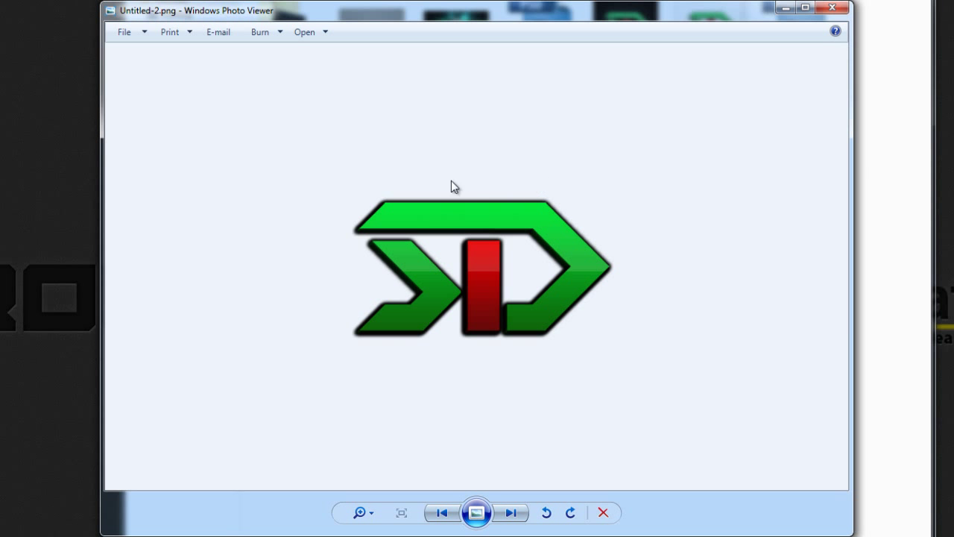
left_click(832, 8)
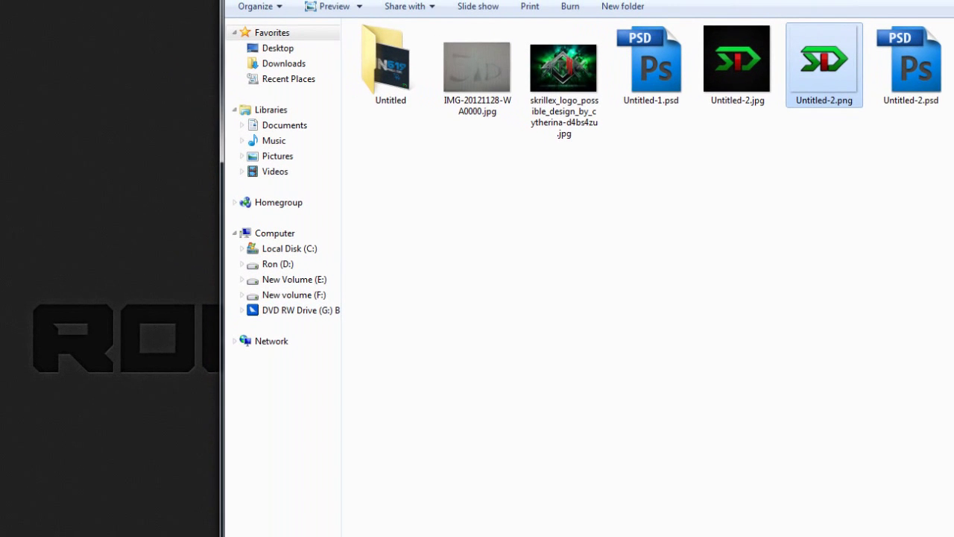
Step: Play part of the Untitled sample video that carries the logo as a watermark, and close the player and the folder
double_click(298, 37)
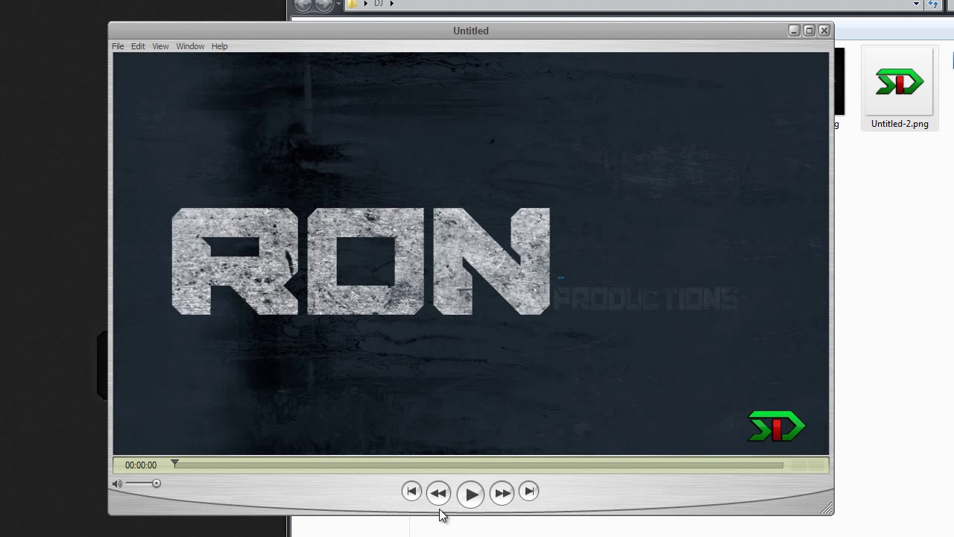
left_click(473, 494)
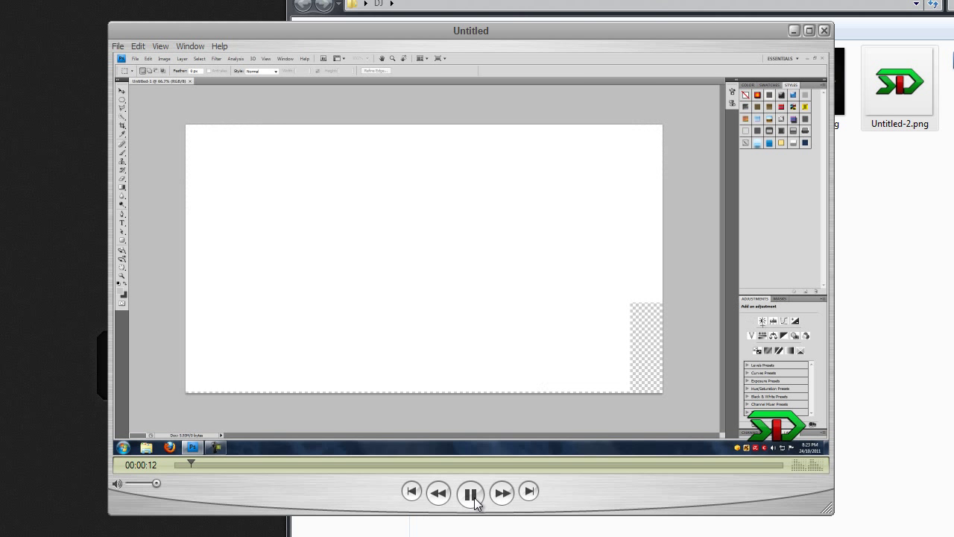
left_click(471, 493)
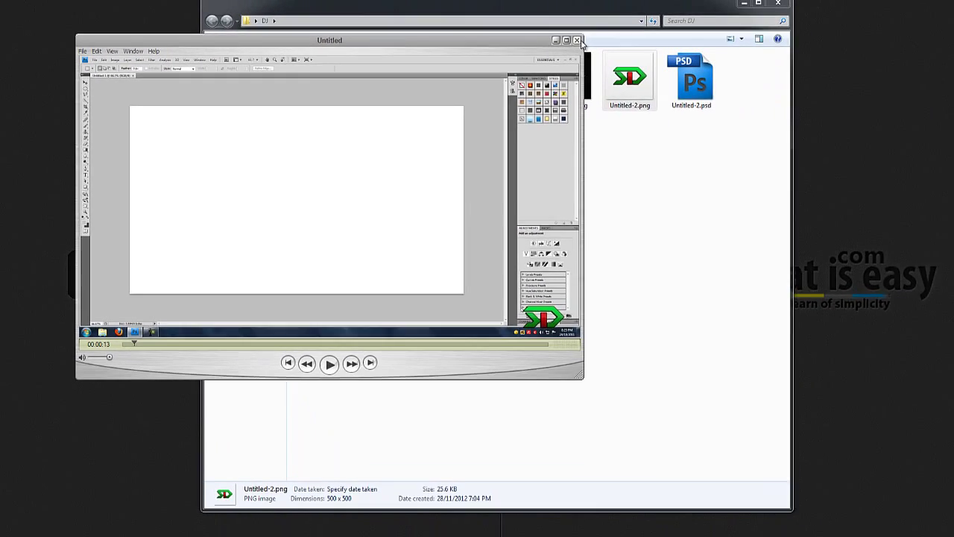
left_click(714, 34)
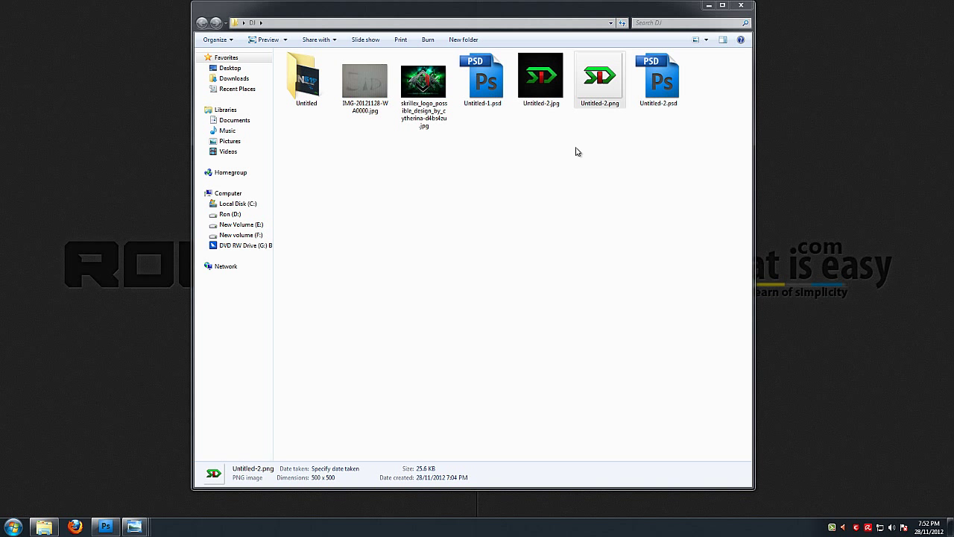
left_click(741, 5)
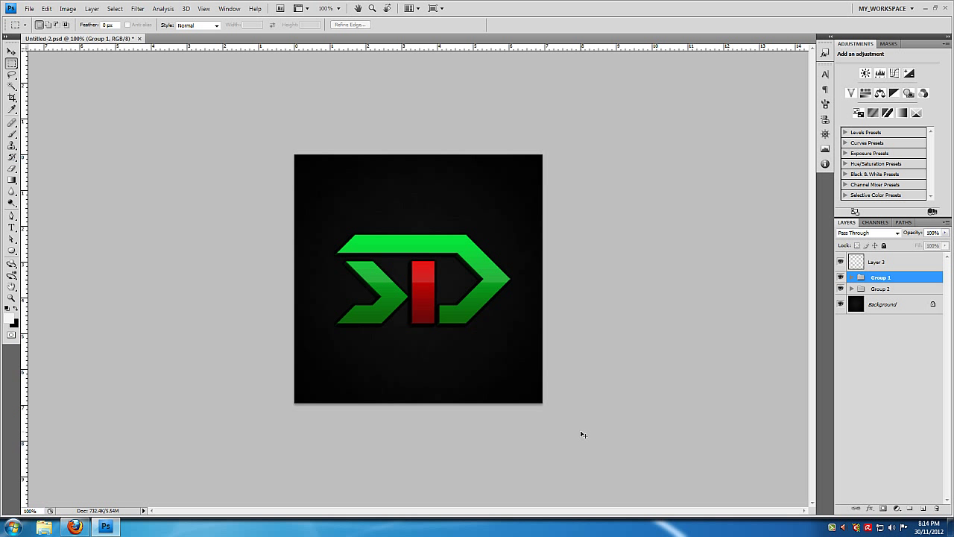
Step: Create a new 500 by 500 pixel document at 72 pixels/inch in RGB Color with a white background
key("ctrl+n")
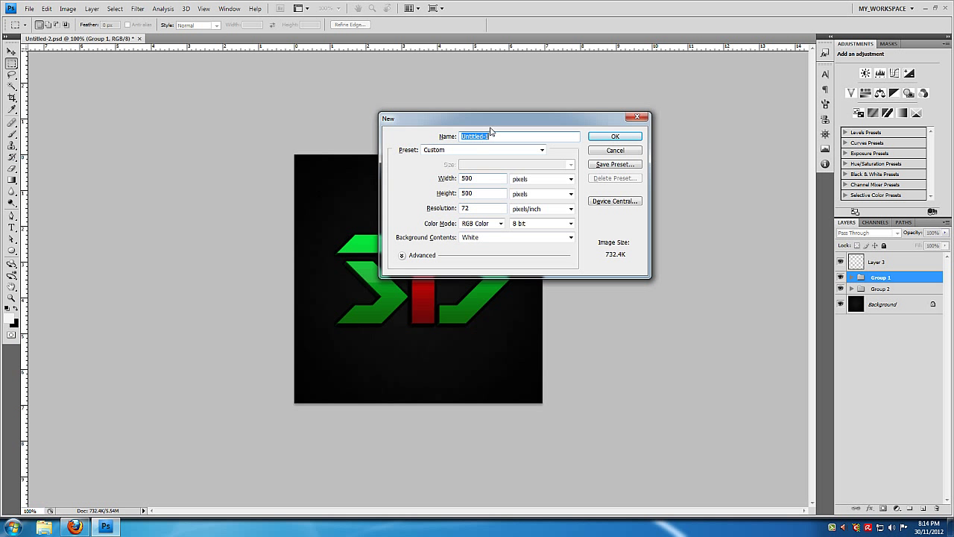
left_click_drag(496, 123, 511, 107)
double_click(498, 161)
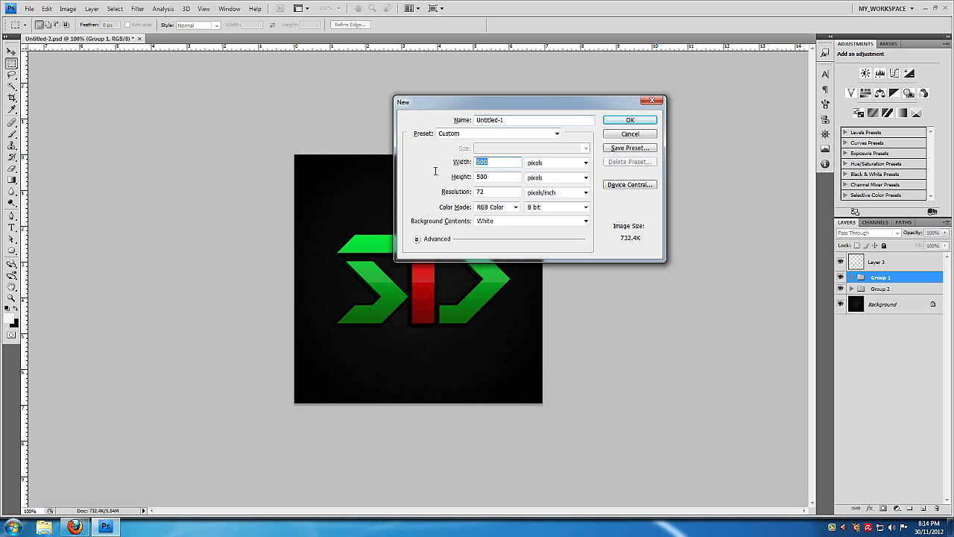
double_click(479, 177)
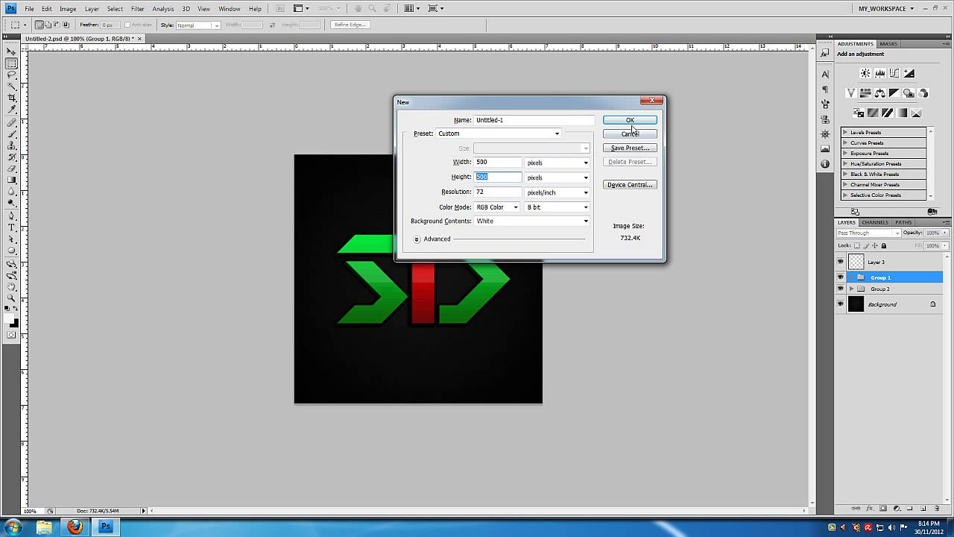
left_click_drag(534, 109, 553, 98)
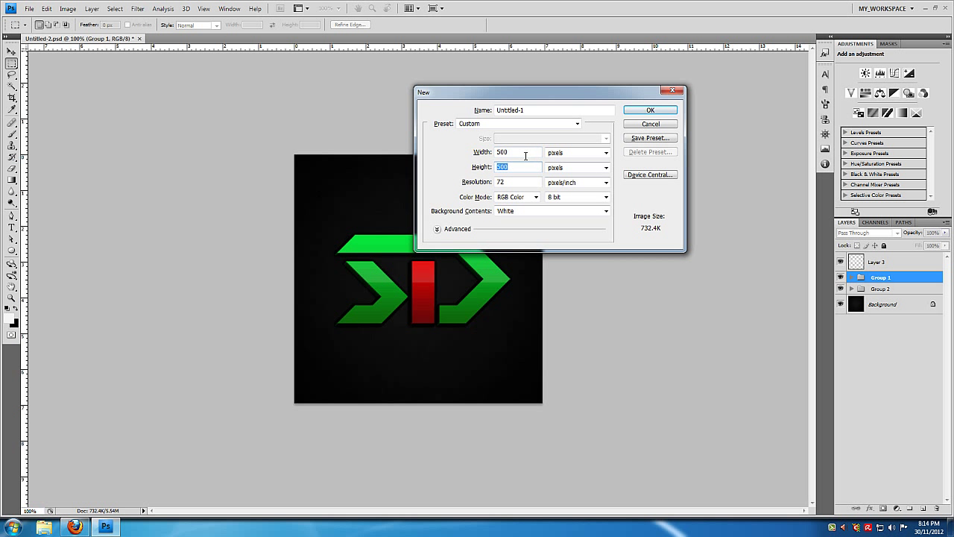
left_click_drag(516, 153, 499, 153)
left_click_drag(512, 153, 485, 168)
left_click(650, 112)
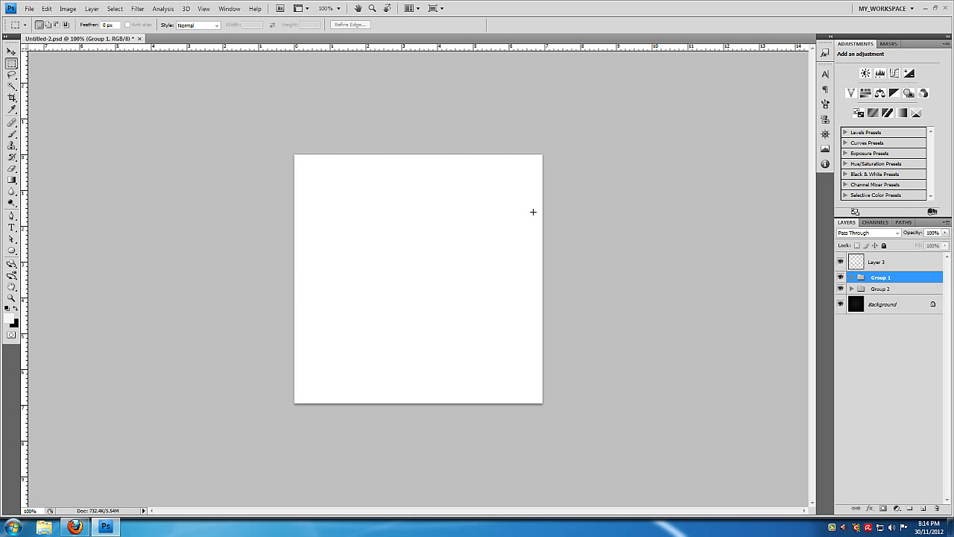
Step: Convert the locked Background into the editable Layer 0 and enable a Gradient Overlay on it
double_click(933, 262)
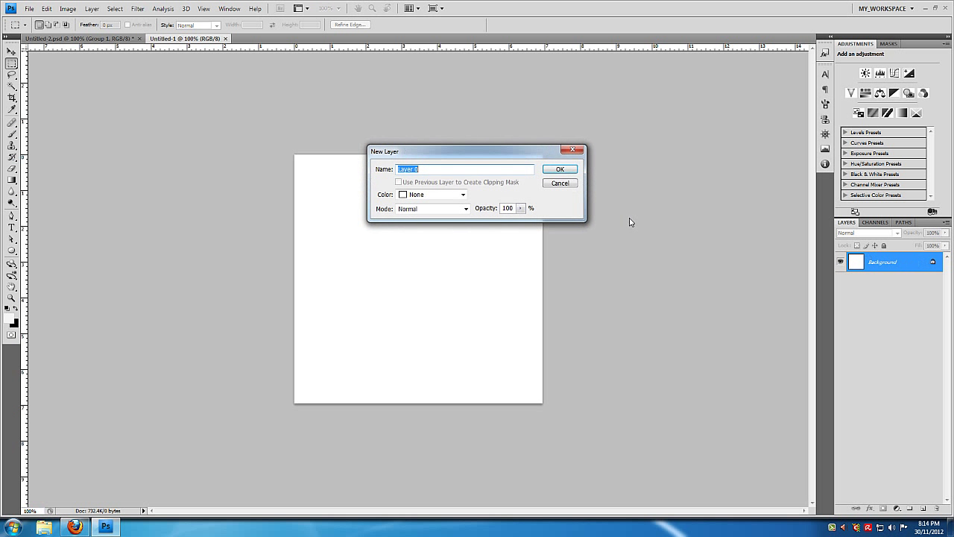
left_click(559, 170)
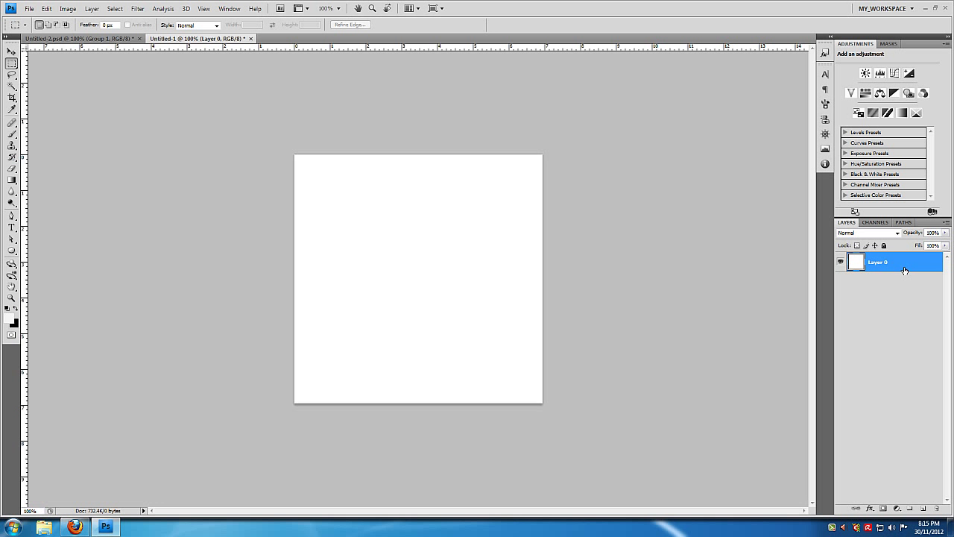
double_click(905, 270)
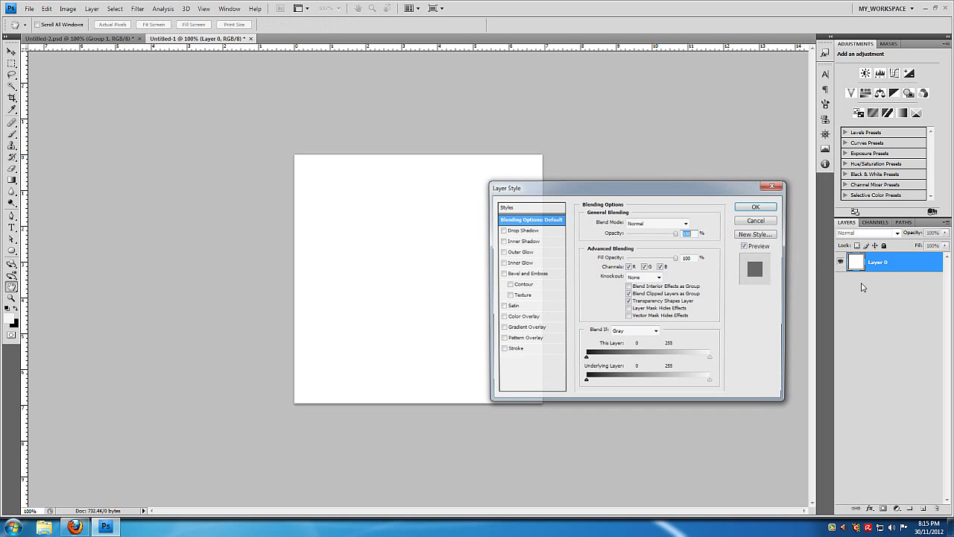
left_click(526, 329)
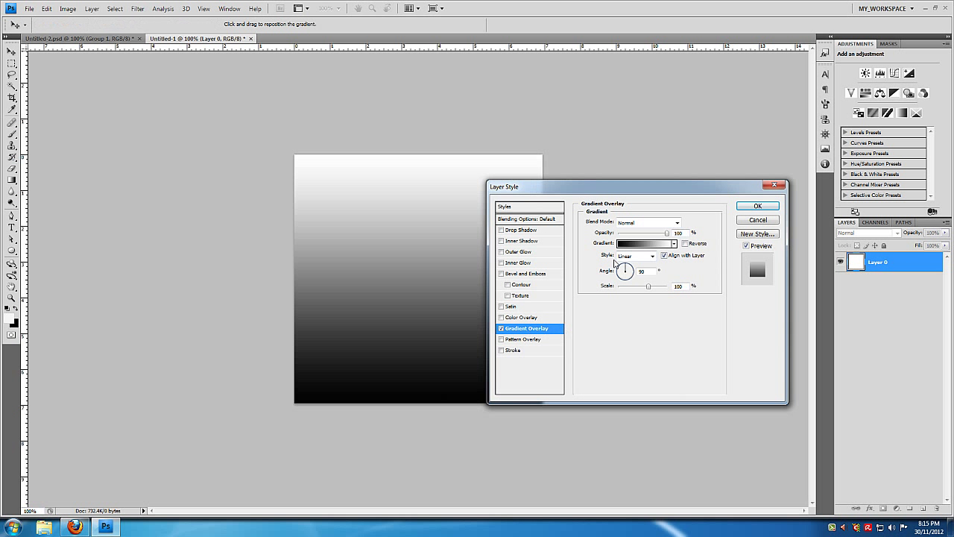
Step: Change the overlay gradient's white end stop to the dark grey 161616
left_click(628, 245)
double_click(738, 343)
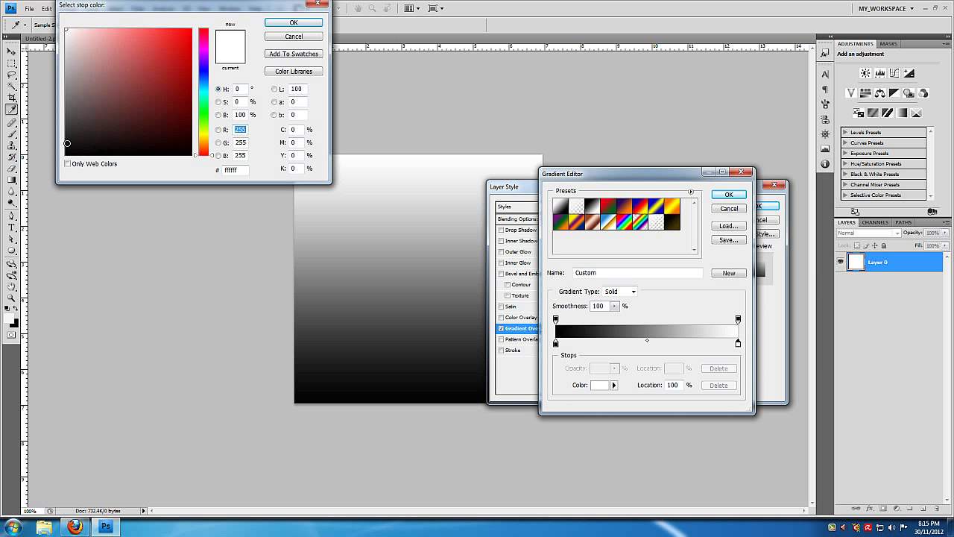
left_click(65, 144)
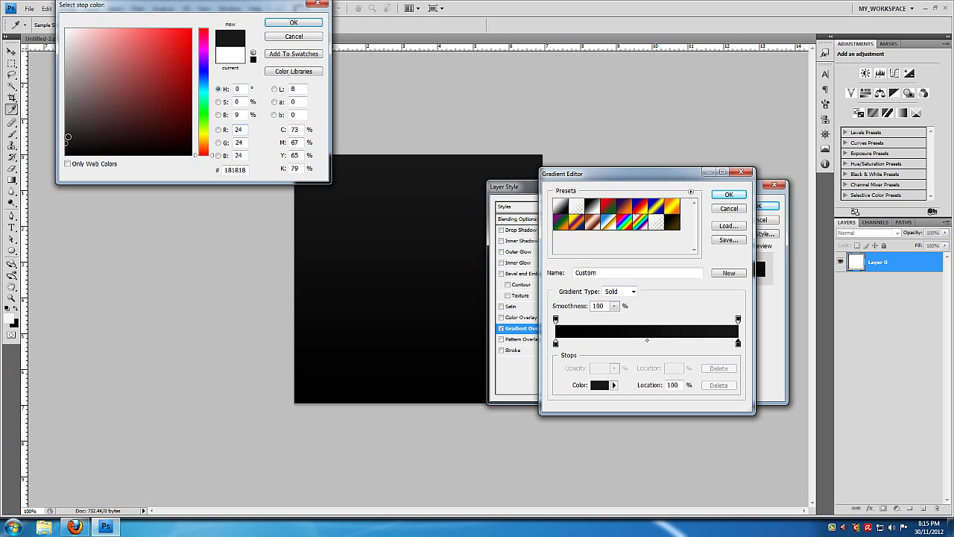
left_click(64, 137)
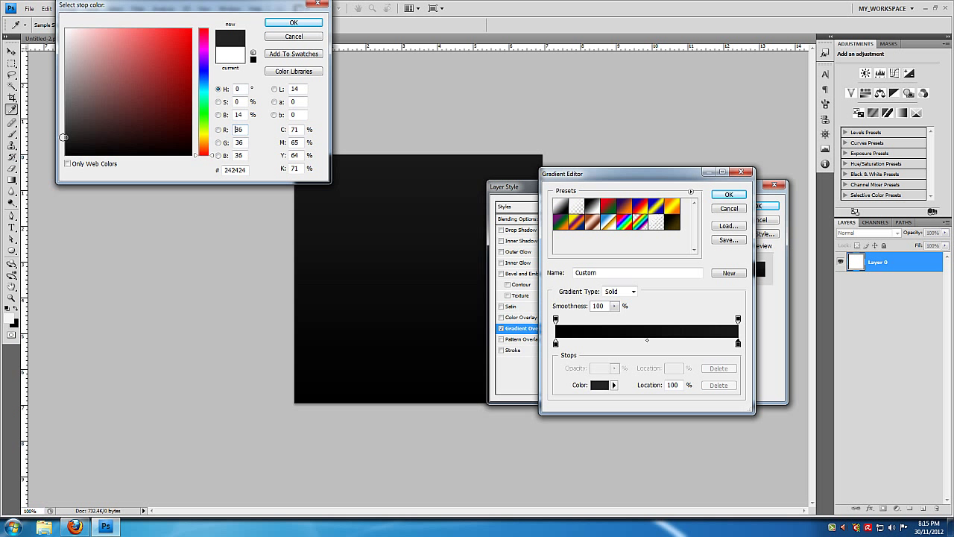
left_click(65, 144)
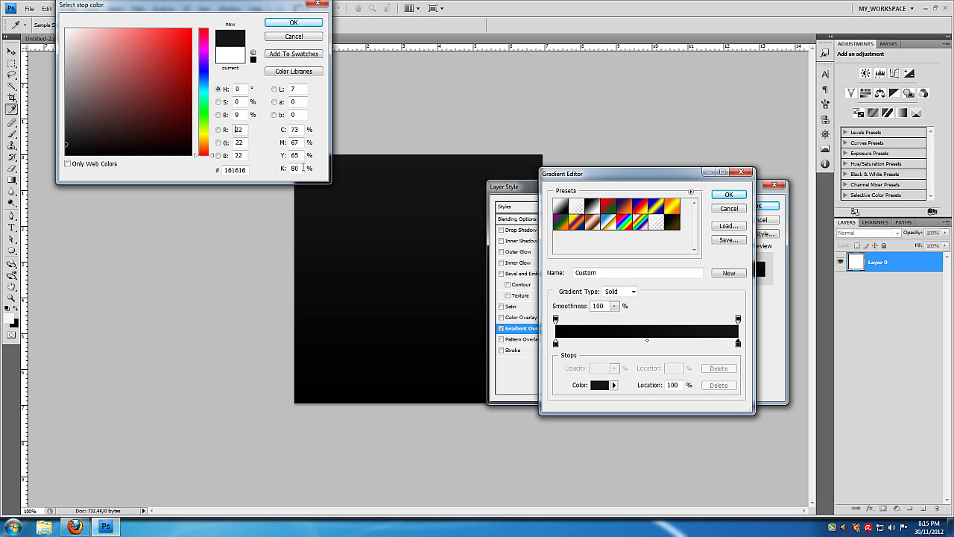
left_click(242, 170)
left_click(291, 23)
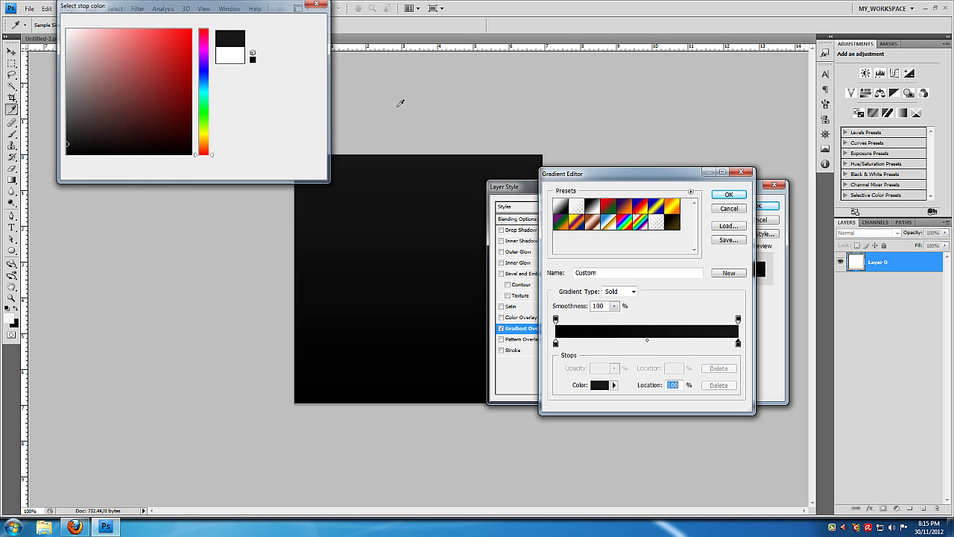
left_click(729, 196)
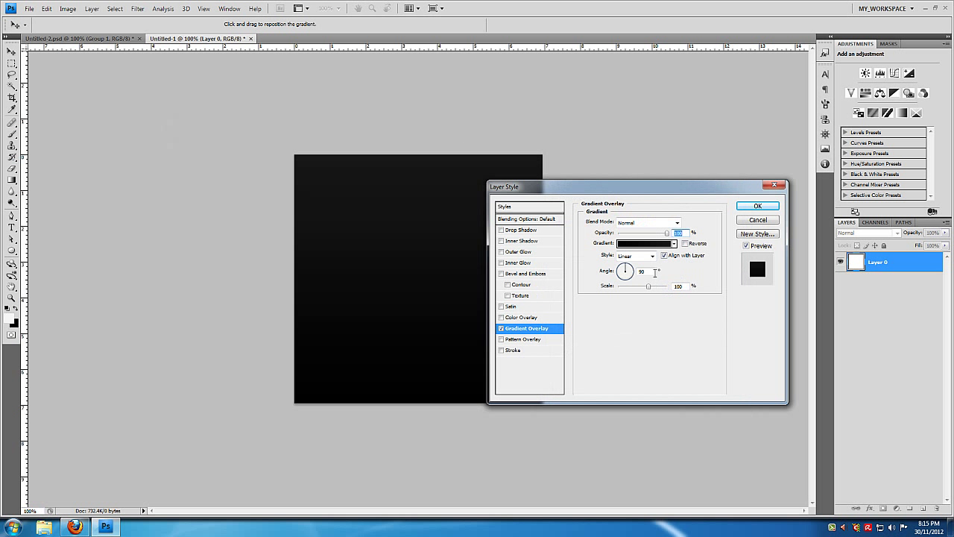
Step: Set the gradient overlay to Radial style with a 0° angle, reversed colours and 150% scale, and apply it
type("0")
key("Tab")
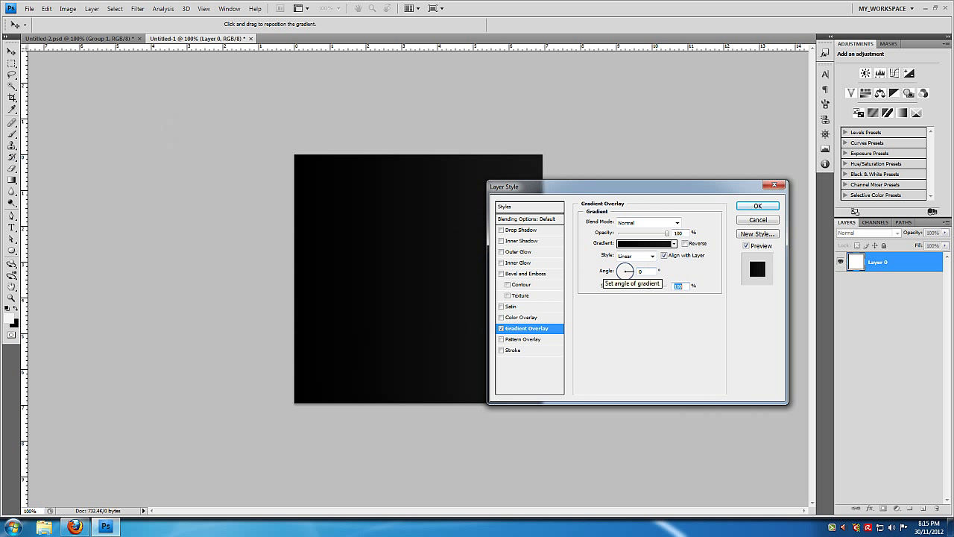
left_click(643, 258)
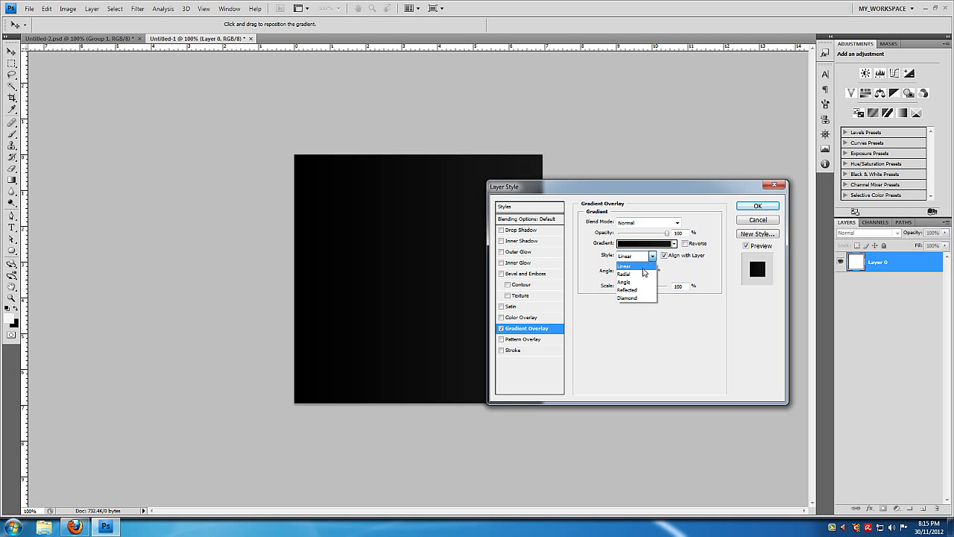
left_click(642, 274)
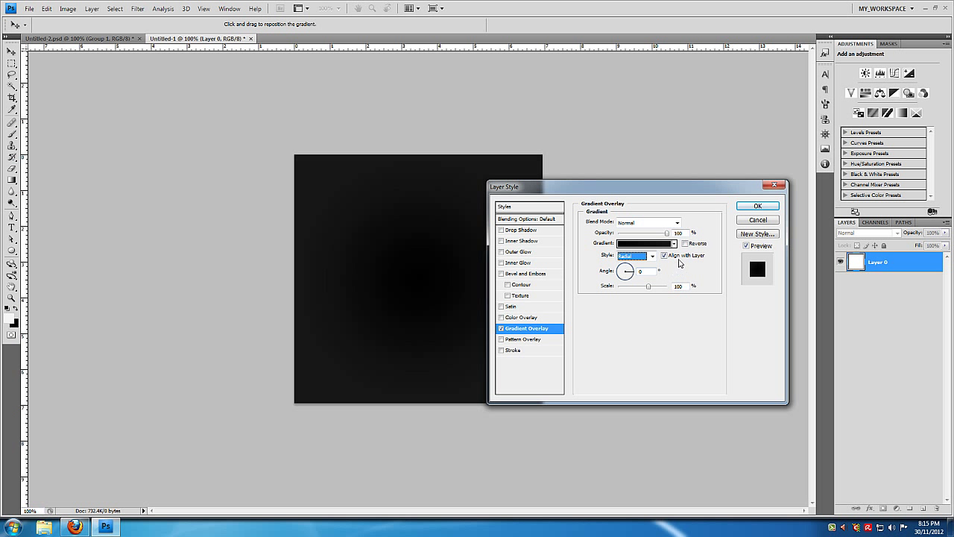
left_click_drag(654, 187, 679, 174)
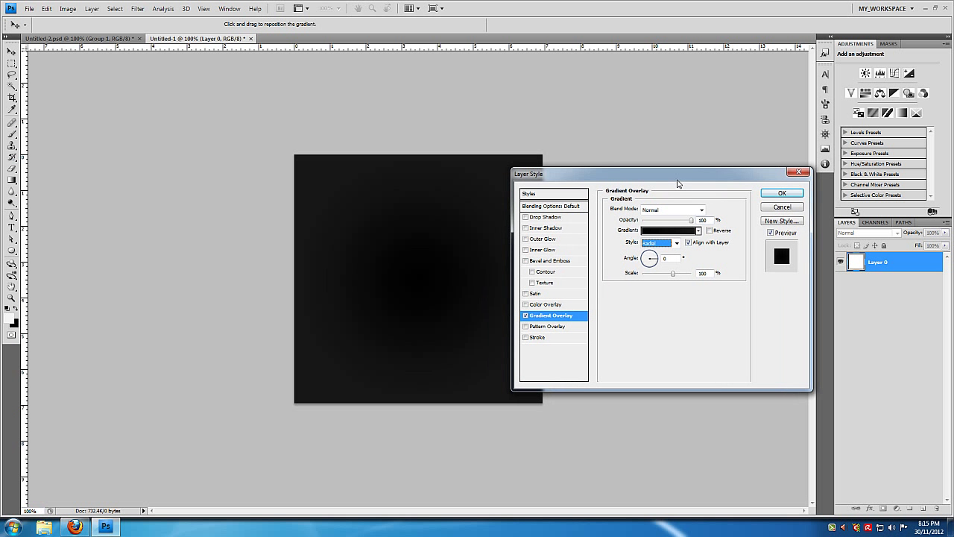
left_click(709, 230)
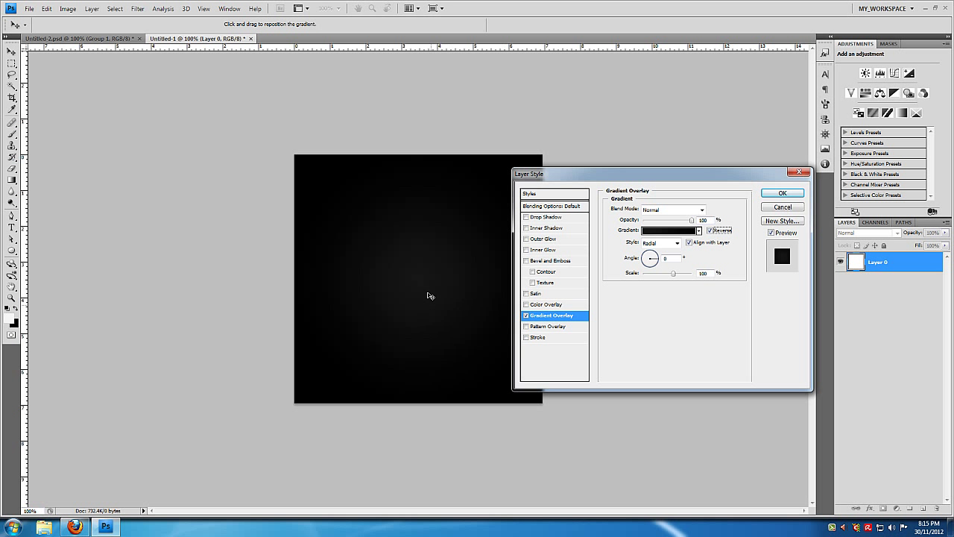
left_click_drag(673, 273, 705, 277)
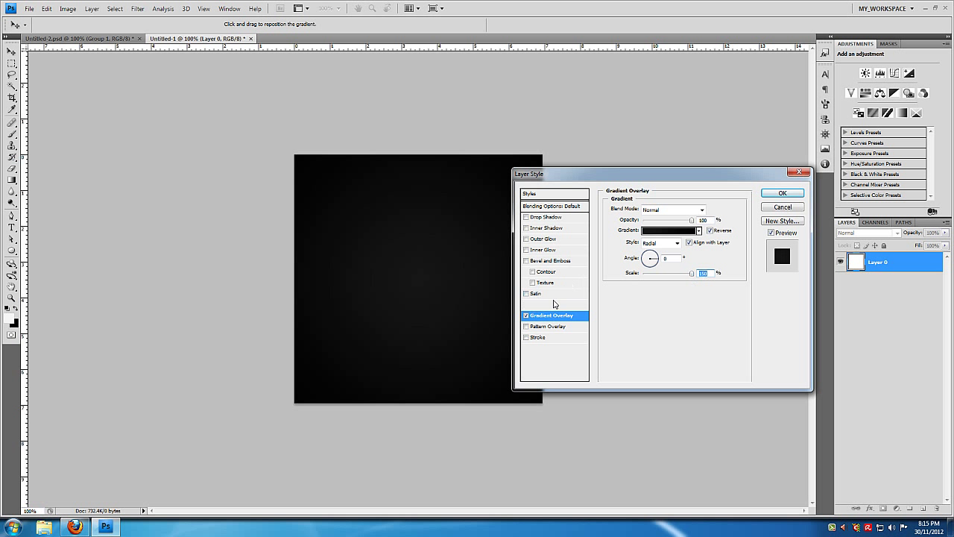
left_click(783, 193)
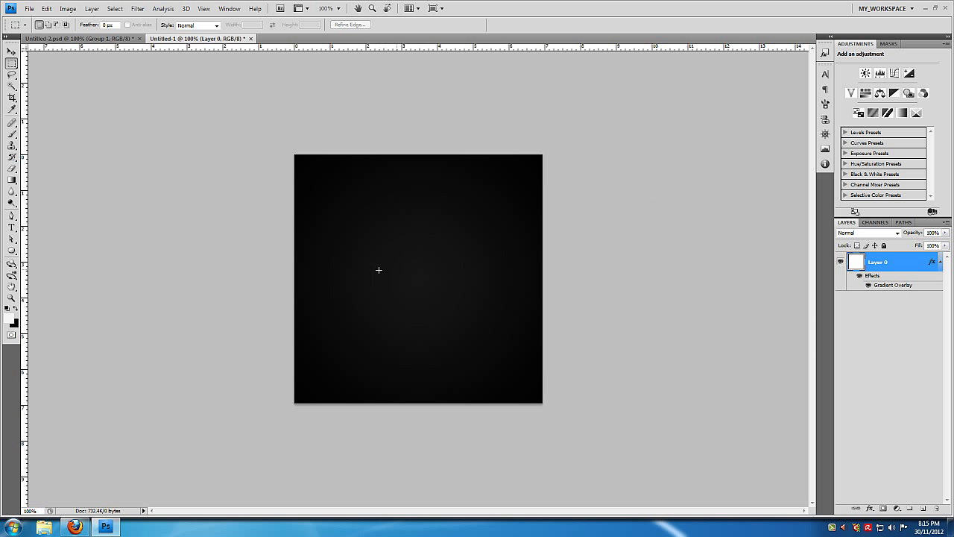
Step: Flatten the image so the gradient overlay is merged into the background
left_click_drag(238, 132, 475, 346)
left_click_drag(538, 414, 586, 417)
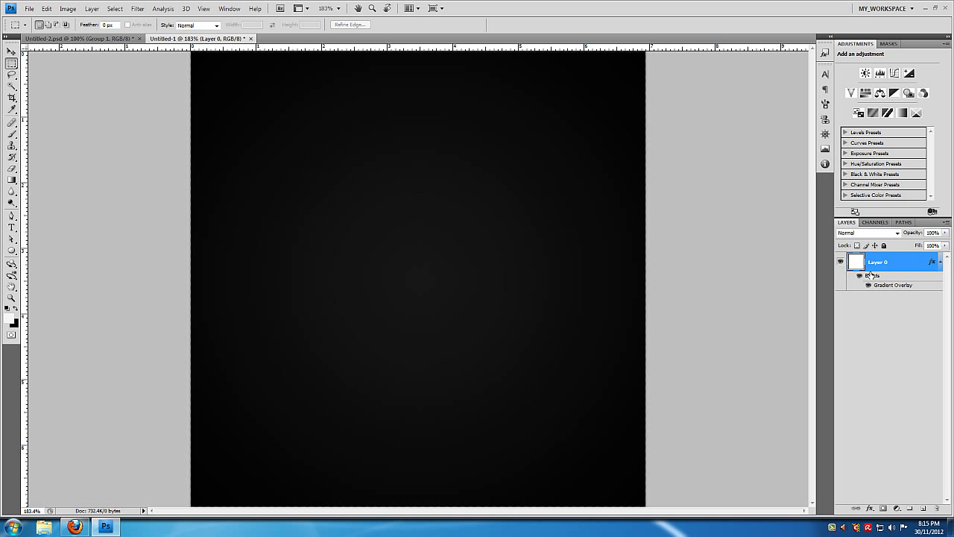
right_click(899, 262)
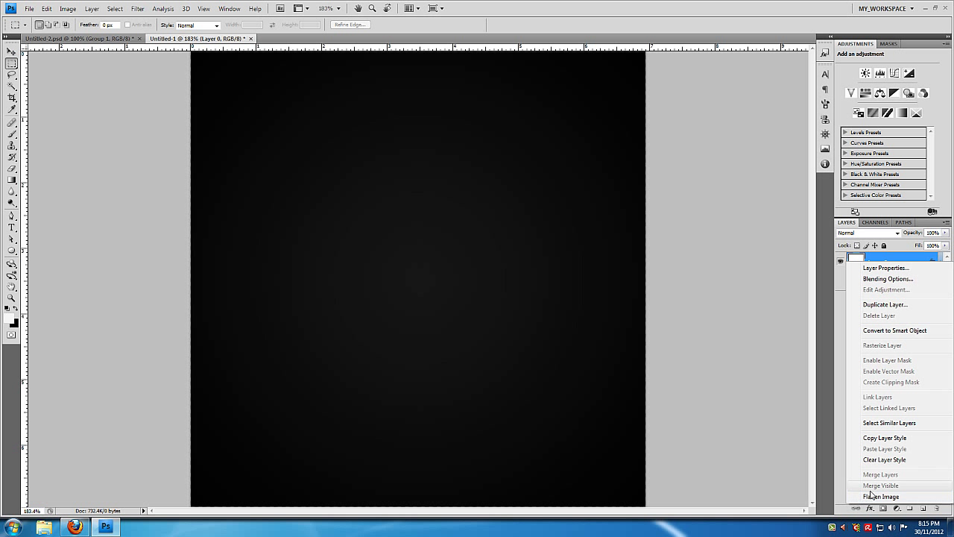
left_click(885, 496)
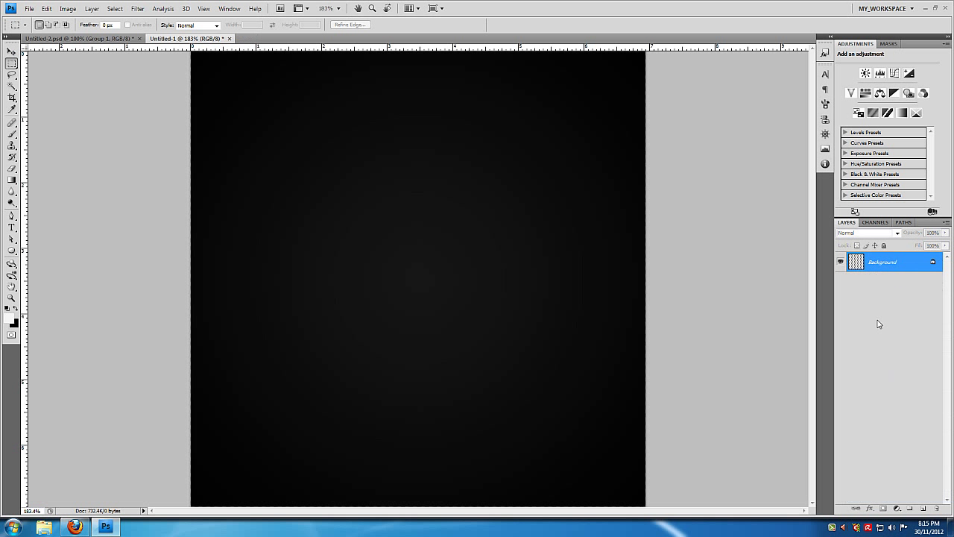
Step: Convert the flattened Background into the editable Layer 0
right_click(886, 269)
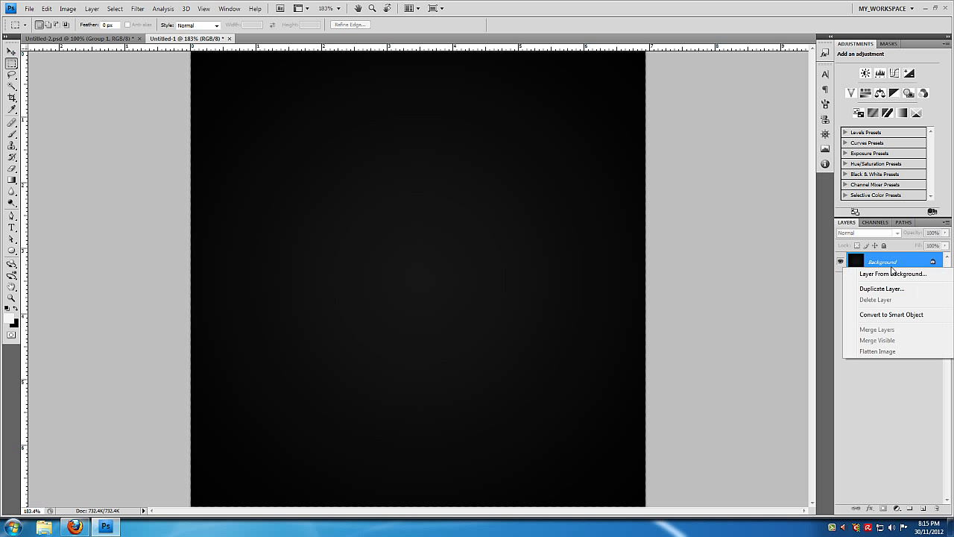
left_click(887, 372)
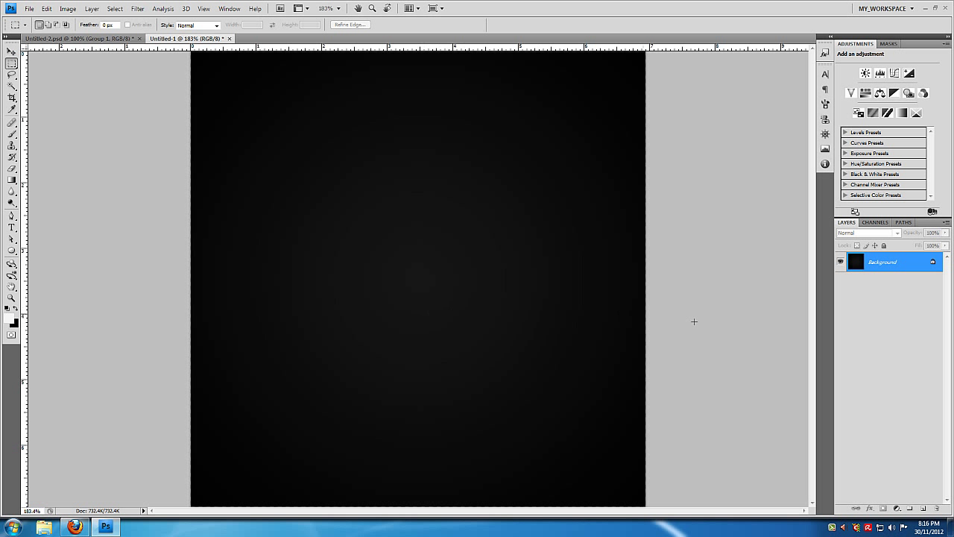
double_click(892, 272)
left_click(563, 168)
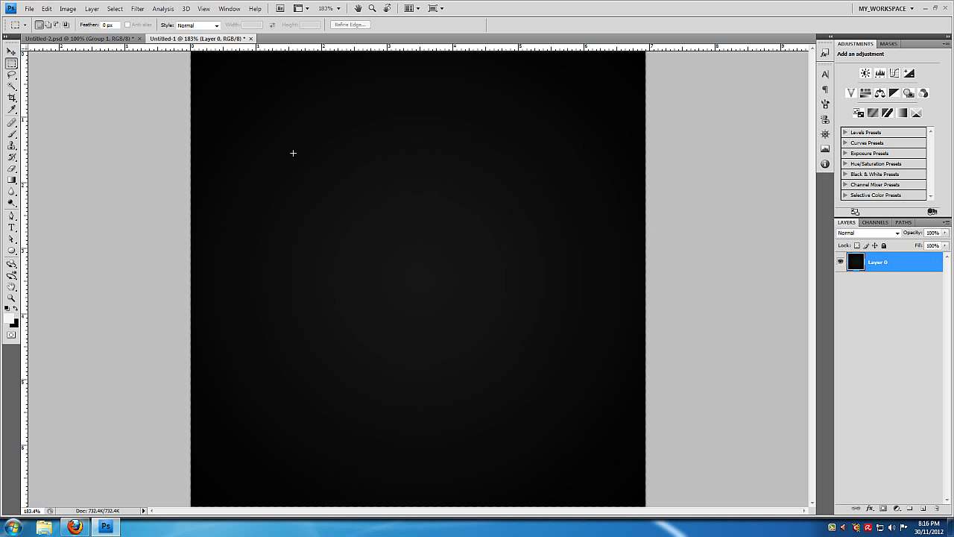
Step: Apply the Spatter brush-stroke filter to Layer 0 with Spray Radius 25 and Smoothness 15
left_click(138, 9)
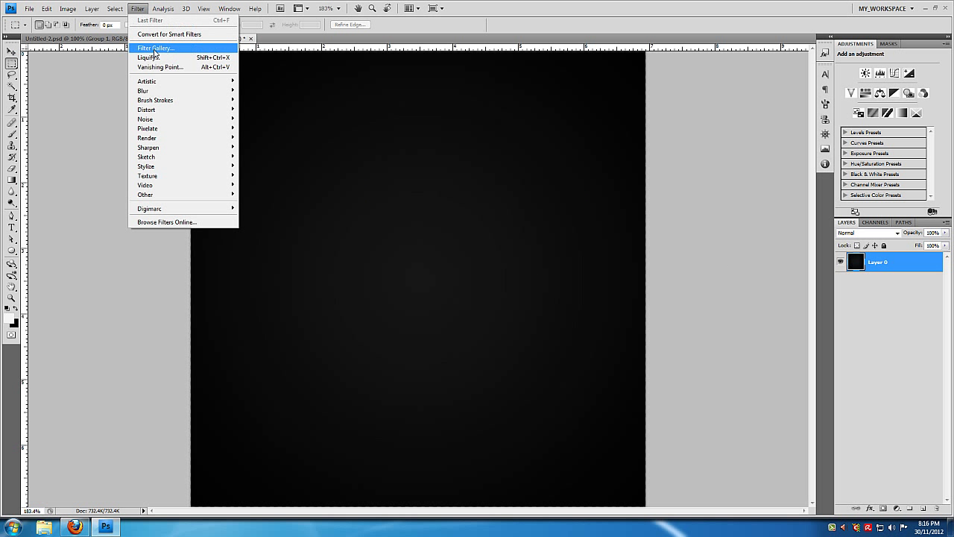
mouse_move(222, 94)
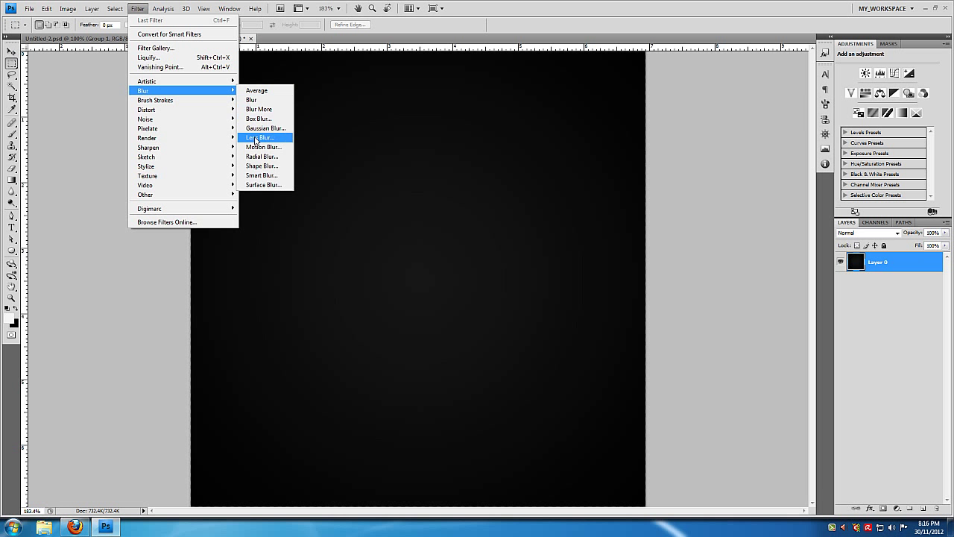
mouse_move(194, 108)
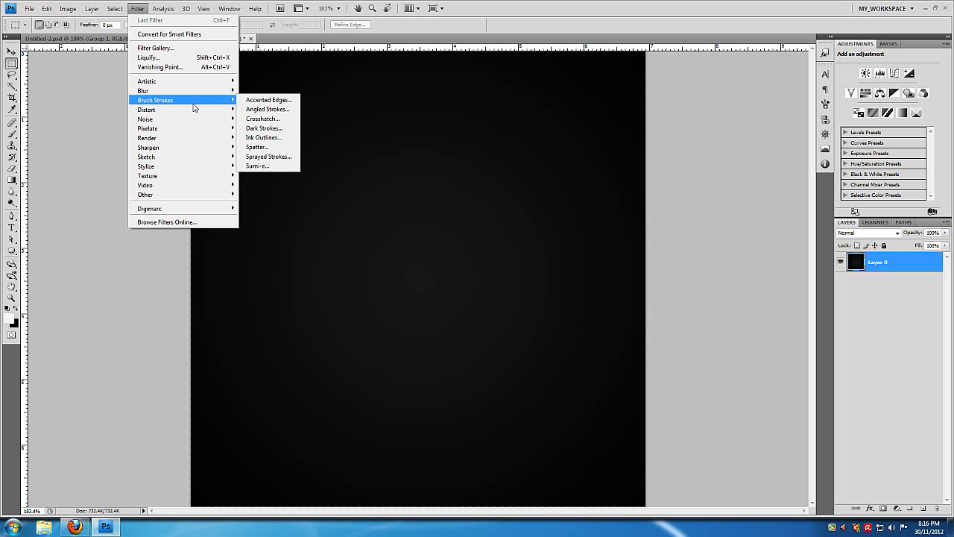
left_click(259, 146)
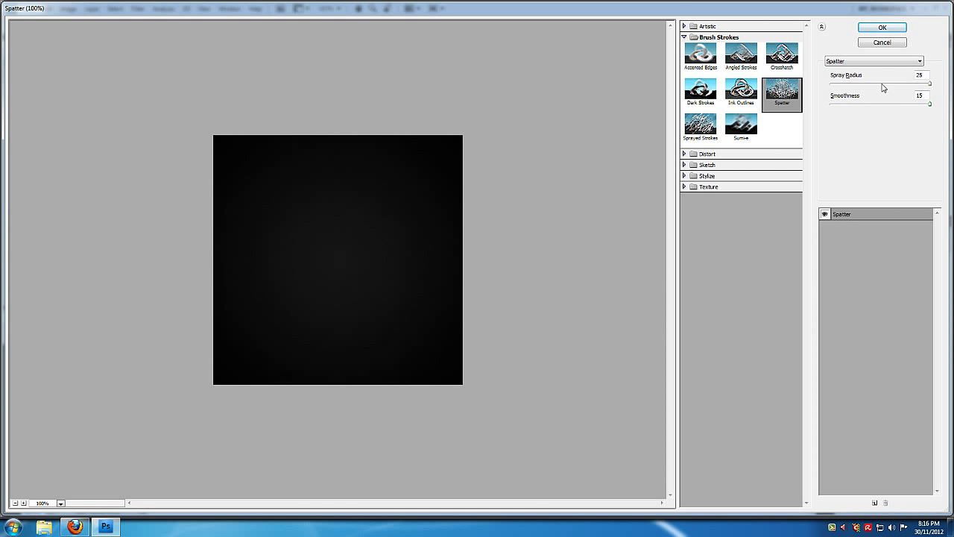
left_click(871, 88)
left_click_drag(870, 87, 924, 85)
left_click(930, 104)
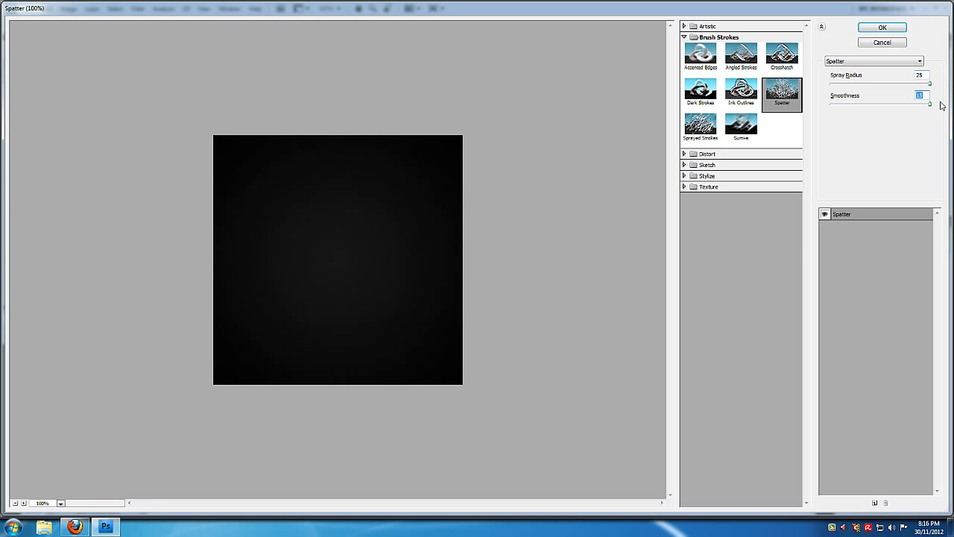
left_click(882, 28)
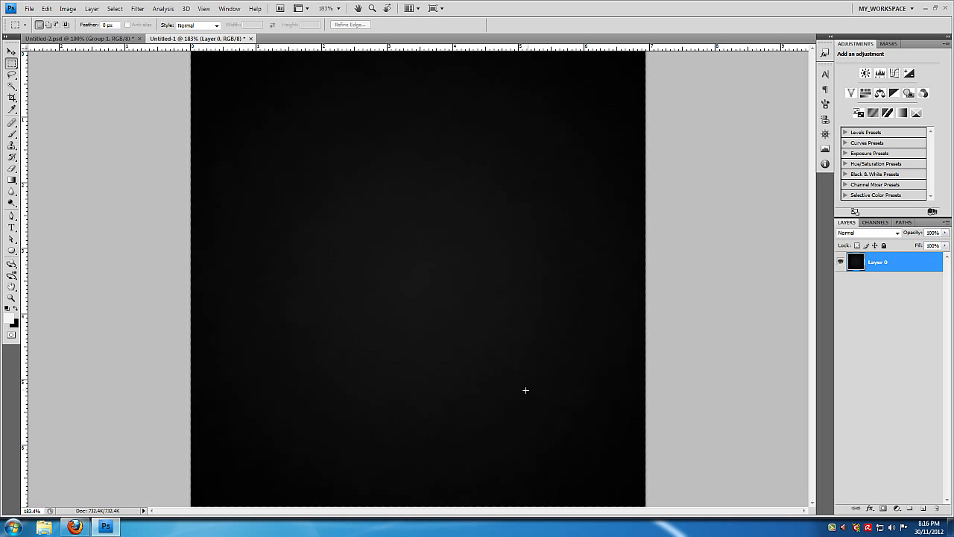
Step: Add a new layer above Layer 0 and enter the text SiD in white Perfect Dark (BRK) on the canvas
key("z")
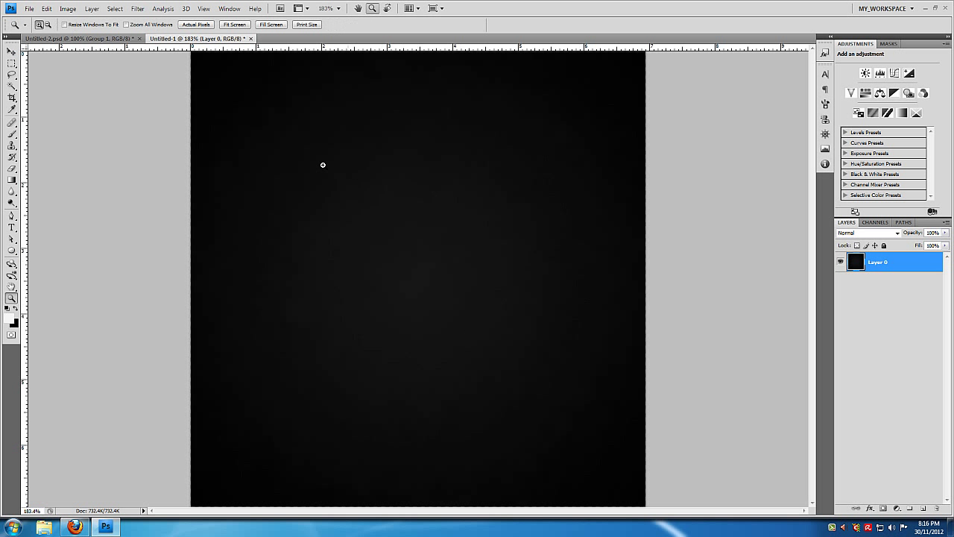
left_click(198, 24)
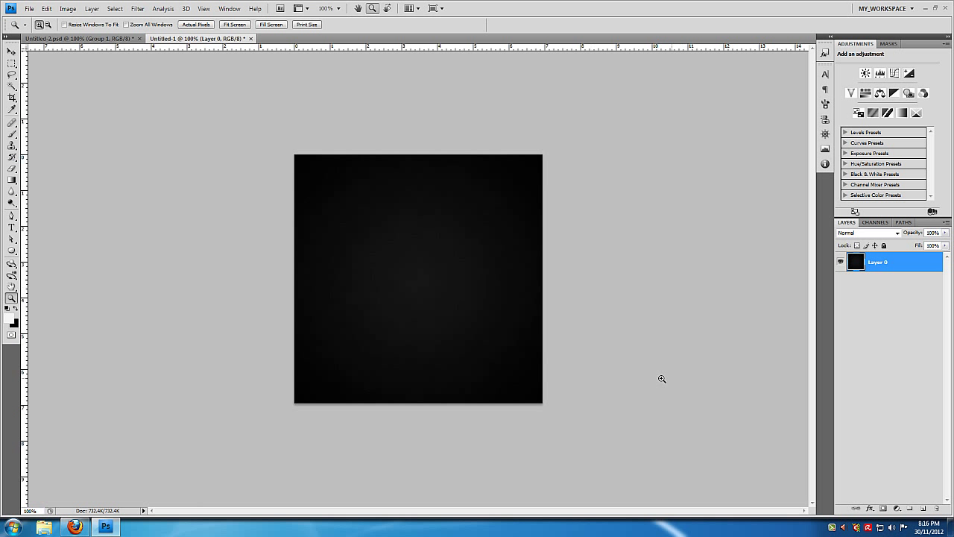
left_click(922, 508)
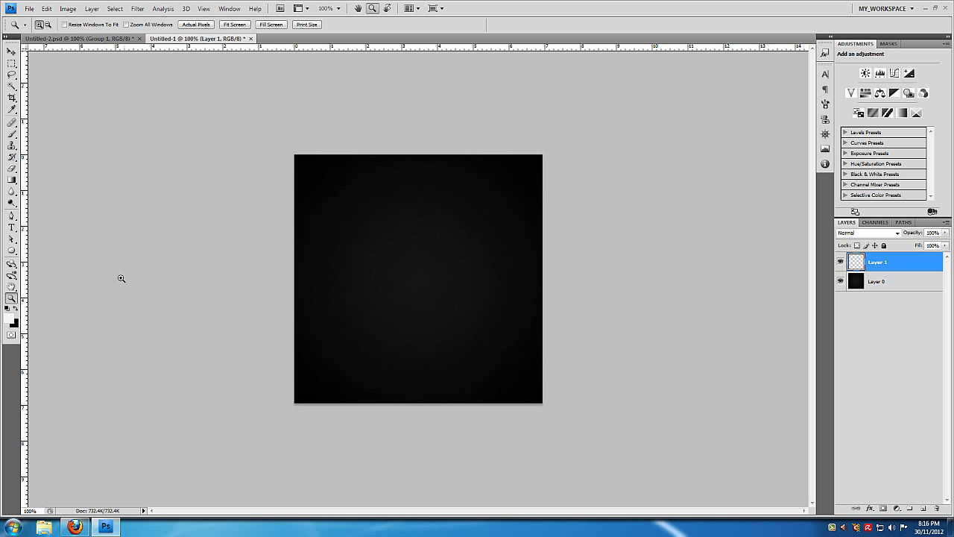
left_click(11, 227)
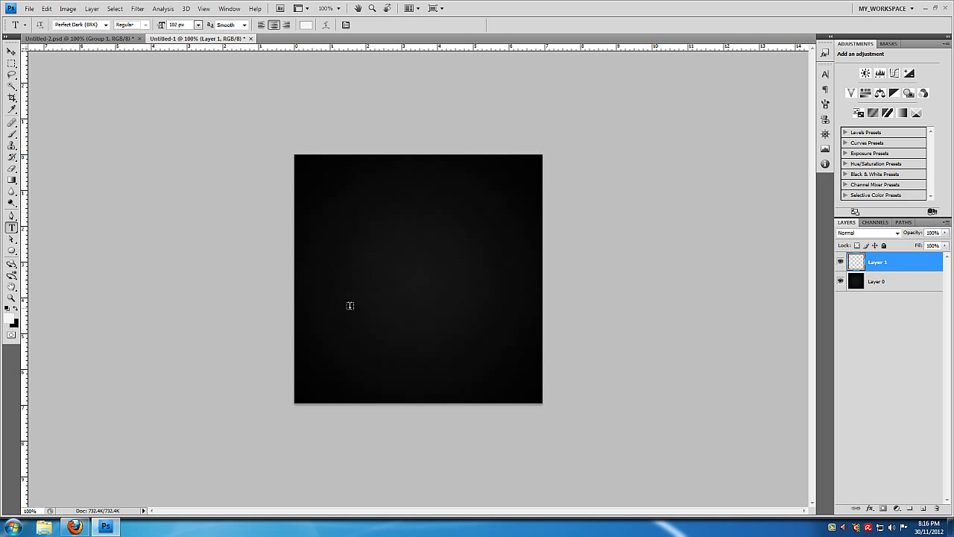
left_click(356, 291)
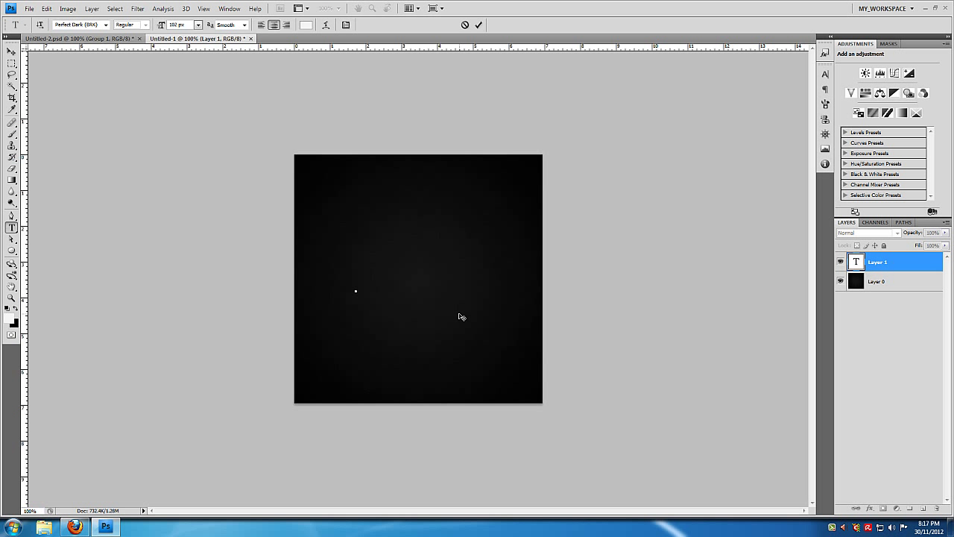
type("SID")
key("BackSpace")
key("BackSpace")
key("BackSpace")
type("S")
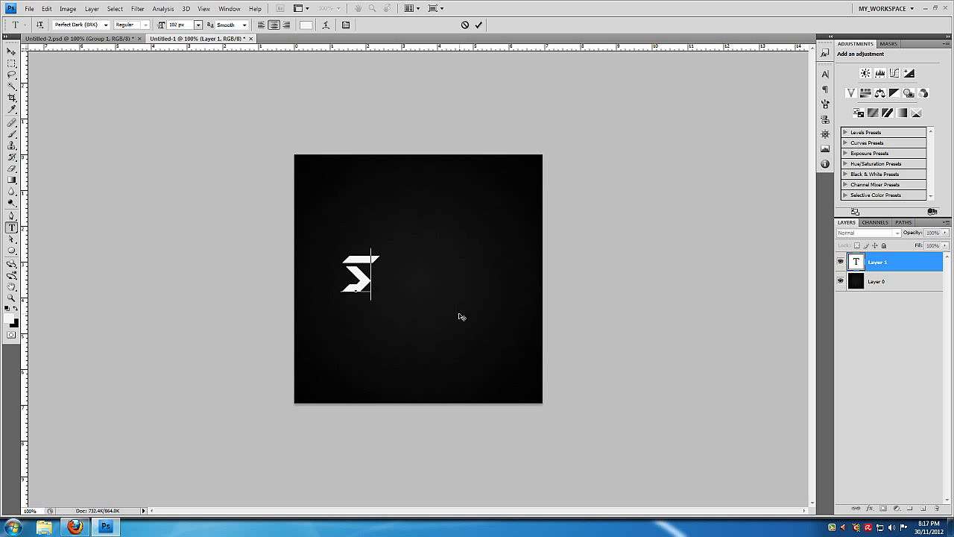
type("ID")
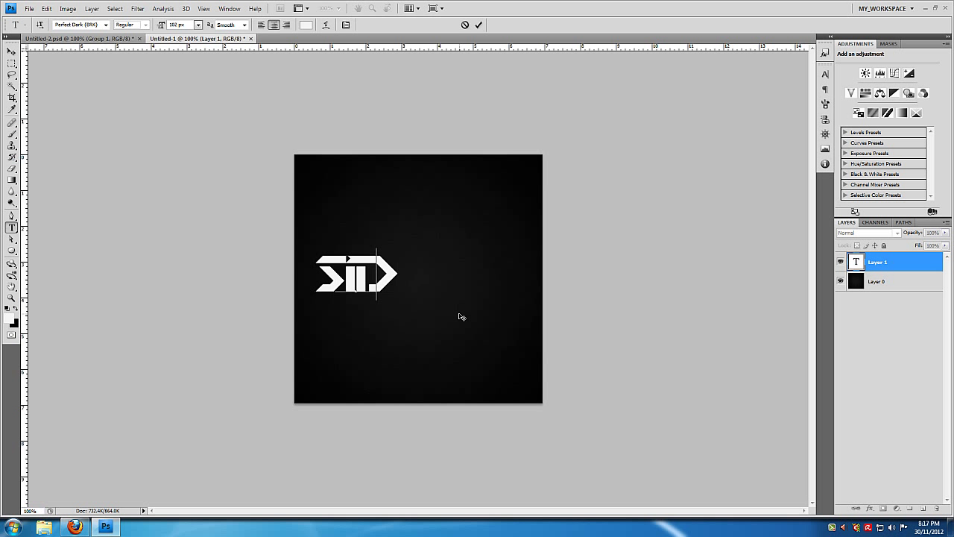
Step: Try different letters after the S in the logo text and restore it to SiD
key("BackSpace")
key("BackSpace")
type("D")
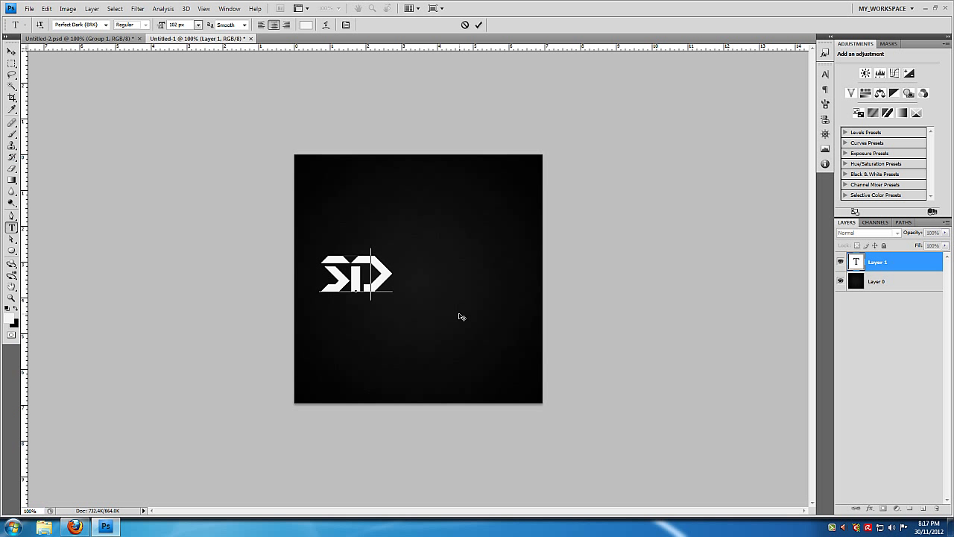
key("BackSpace")
key("BackSpace")
type("T")
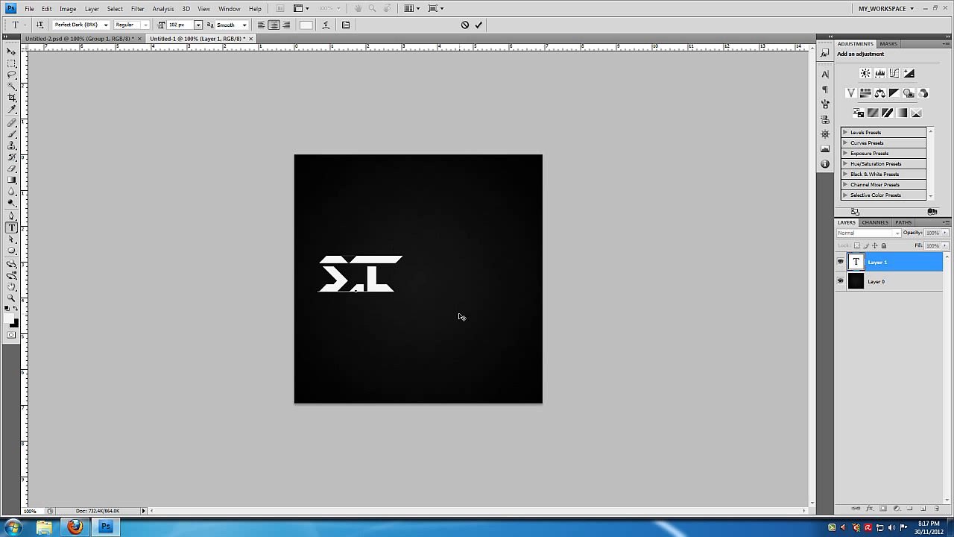
key("BackSpace")
key("BackSpace")
type("I")
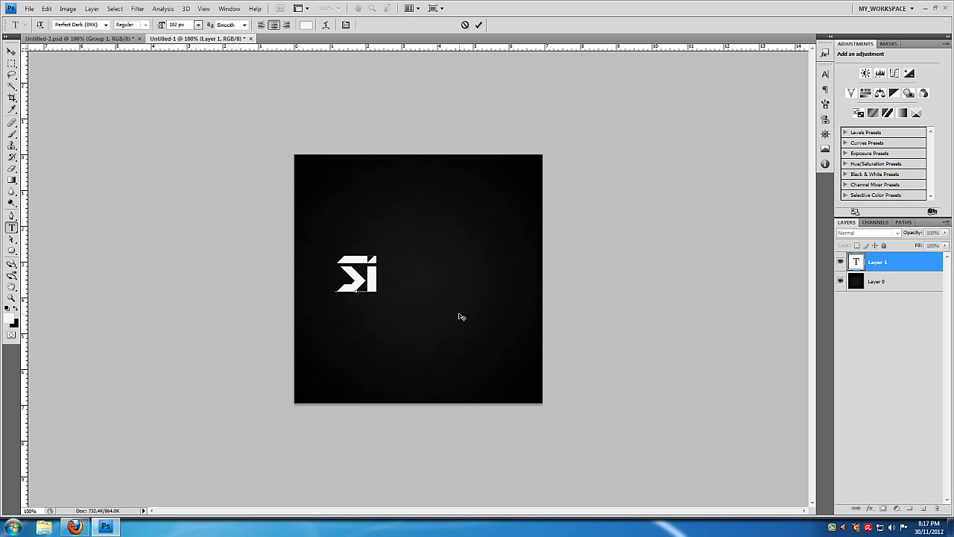
type("D")
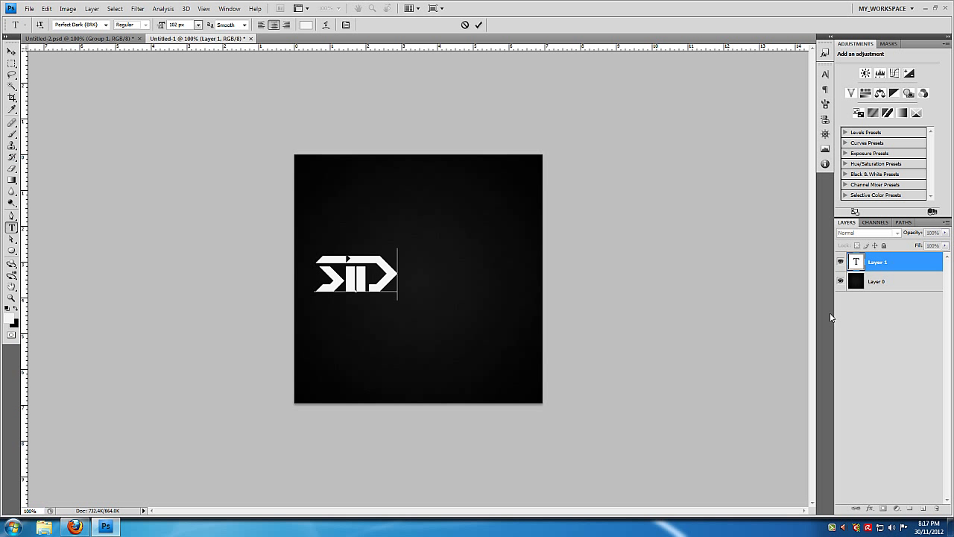
Step: Commit the SiD text and move it to about the middle of the canvas
left_click(11, 52)
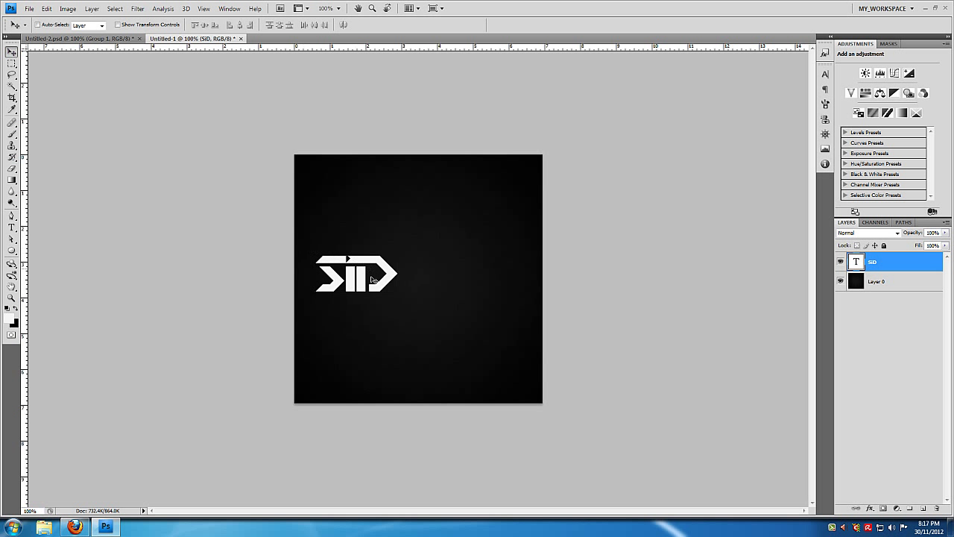
left_click_drag(367, 282, 418, 285)
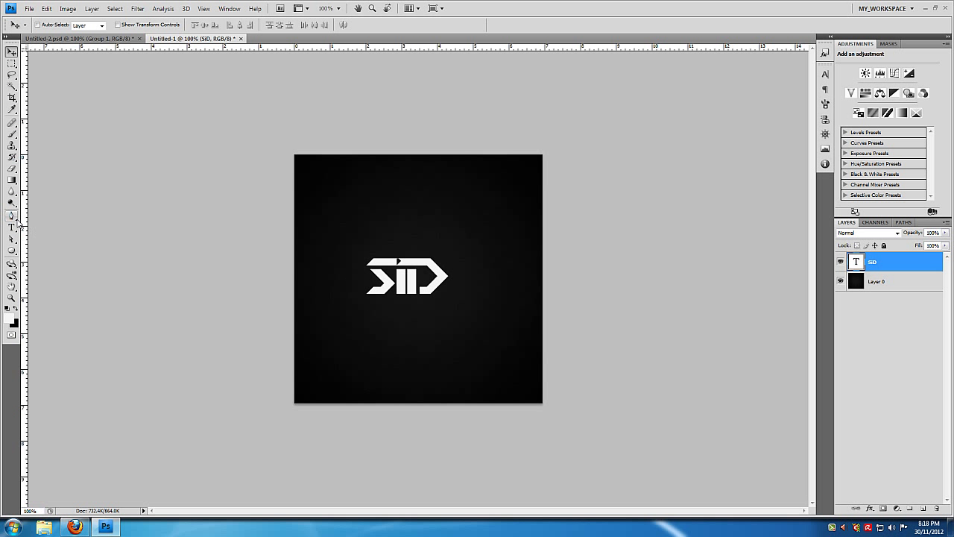
Step: Enlarge the SiD text proportionally until it spans most of the canvas width
left_click(11, 63)
left_click_drag(290, 243, 520, 366)
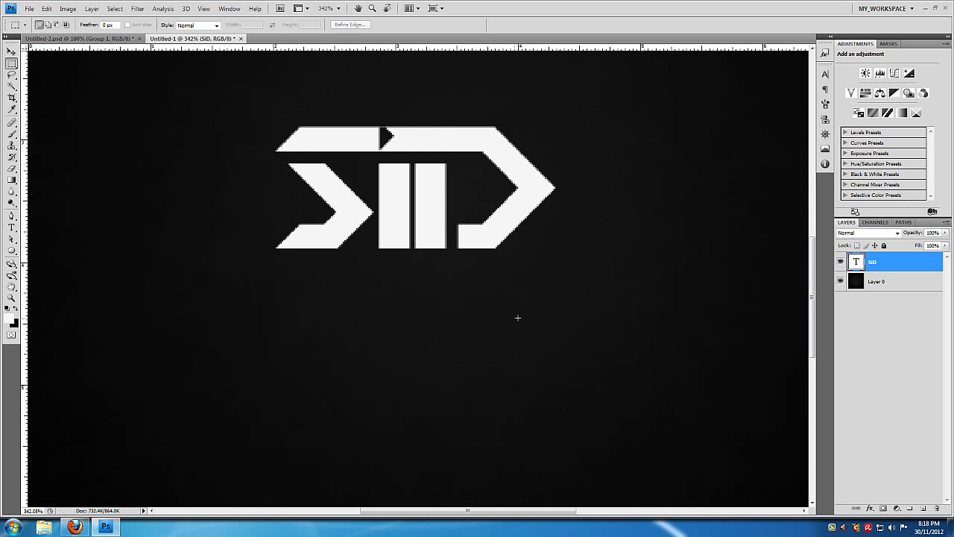
key("ctrl+t")
scroll(513, 314, "down", 1)
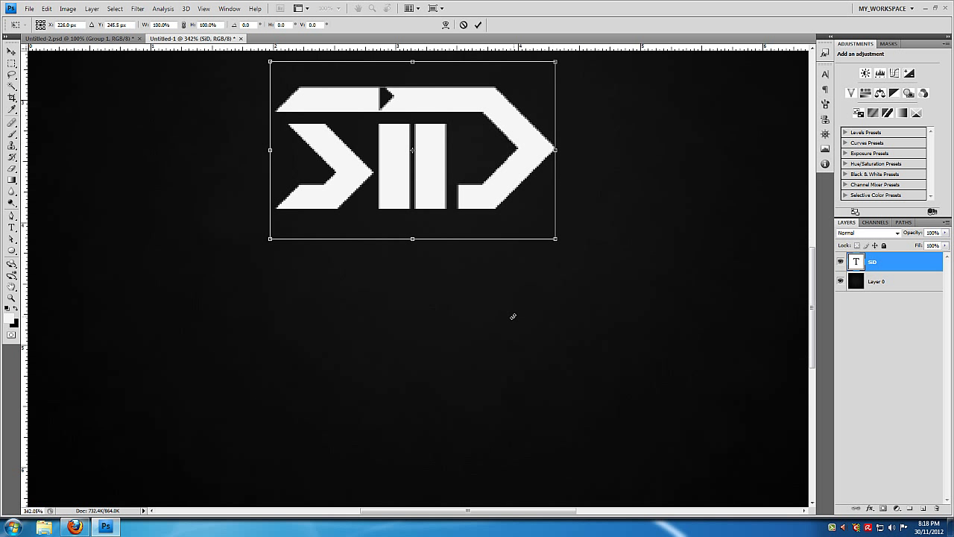
scroll(513, 313, "down", 2)
key("alt")
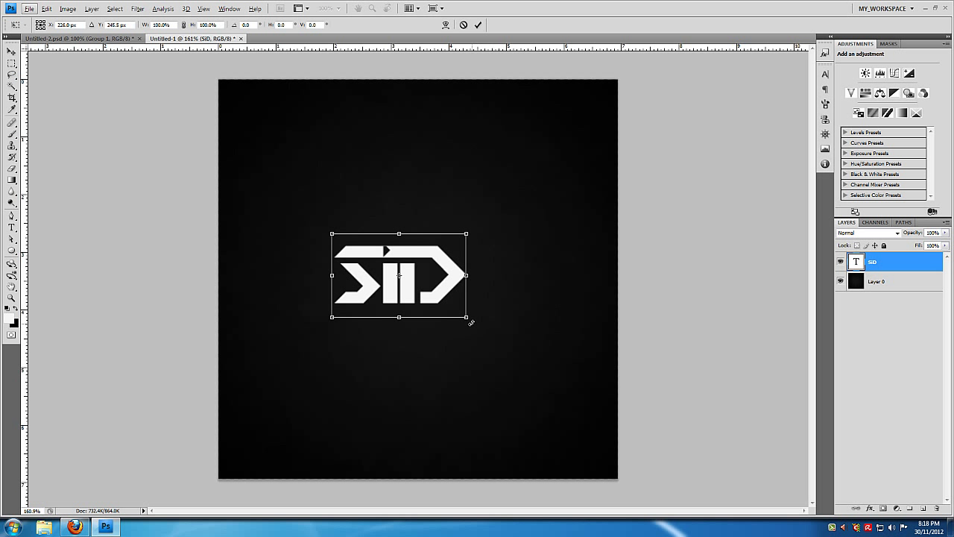
key("alt")
key("alt")
left_click_drag(486, 367, 544, 445)
key("Return")
key("m")
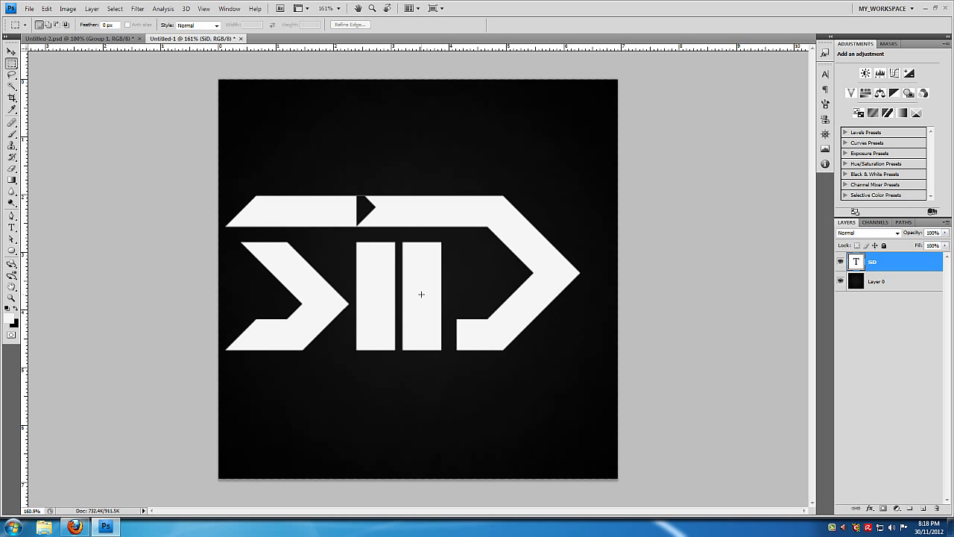
Step: Move the enlarged SiD text slightly right on the canvas and rasterize its type layer
left_click(11, 51)
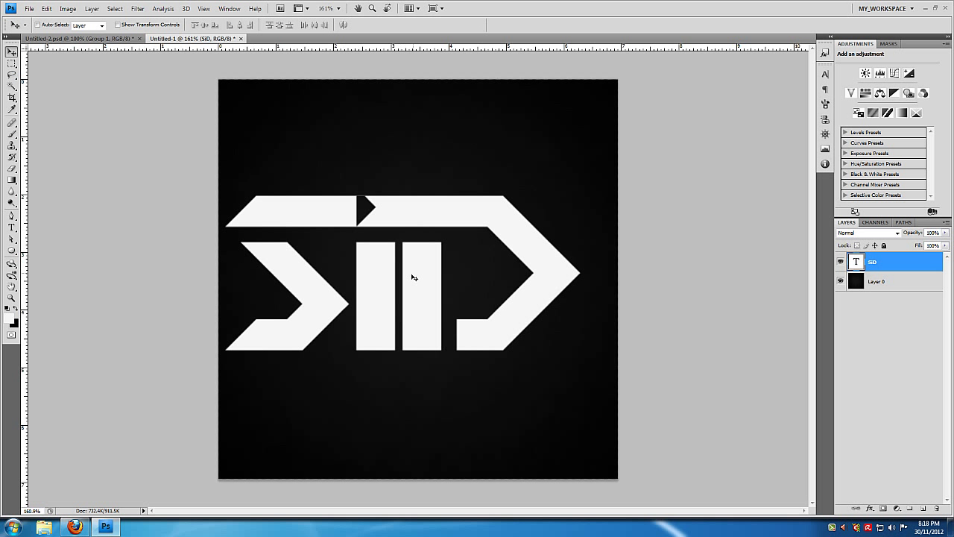
key("ctrl+z")
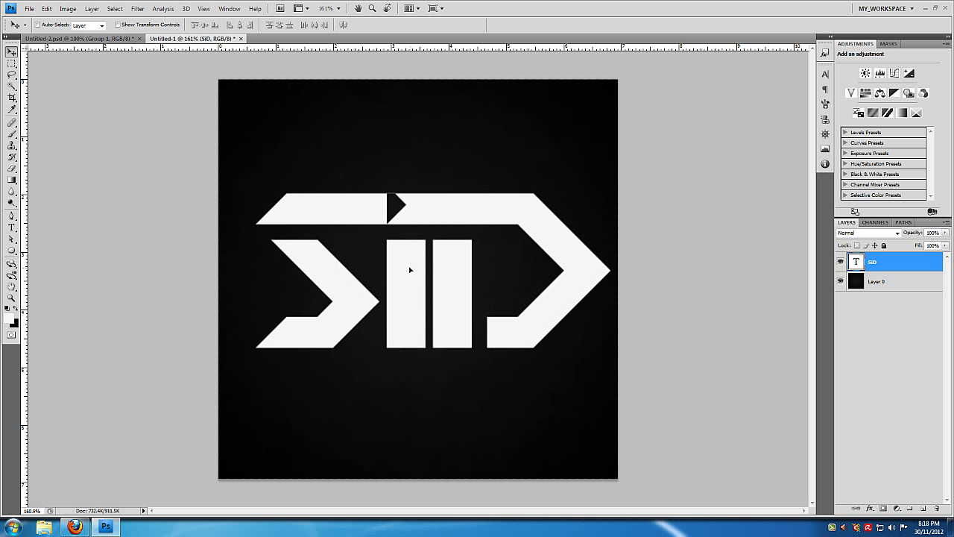
right_click(909, 271)
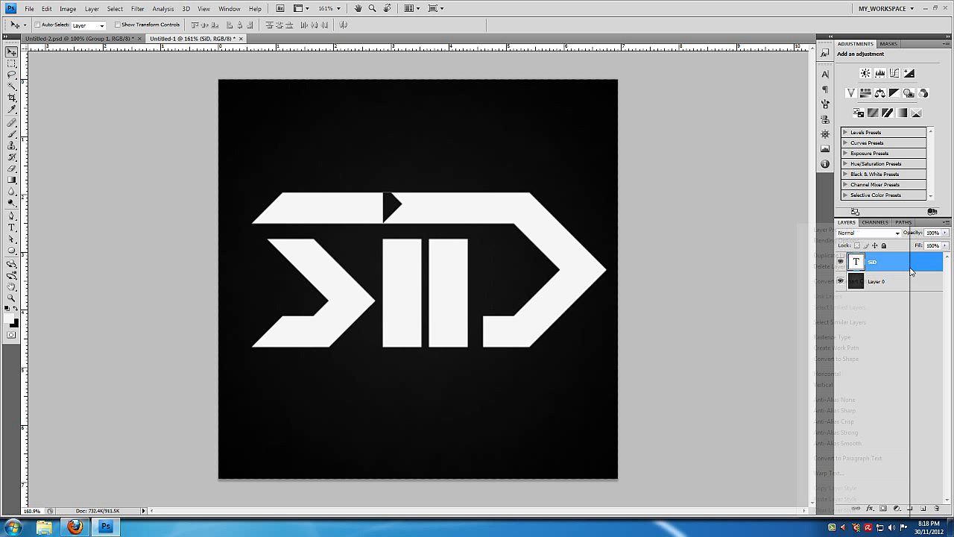
left_click(866, 336)
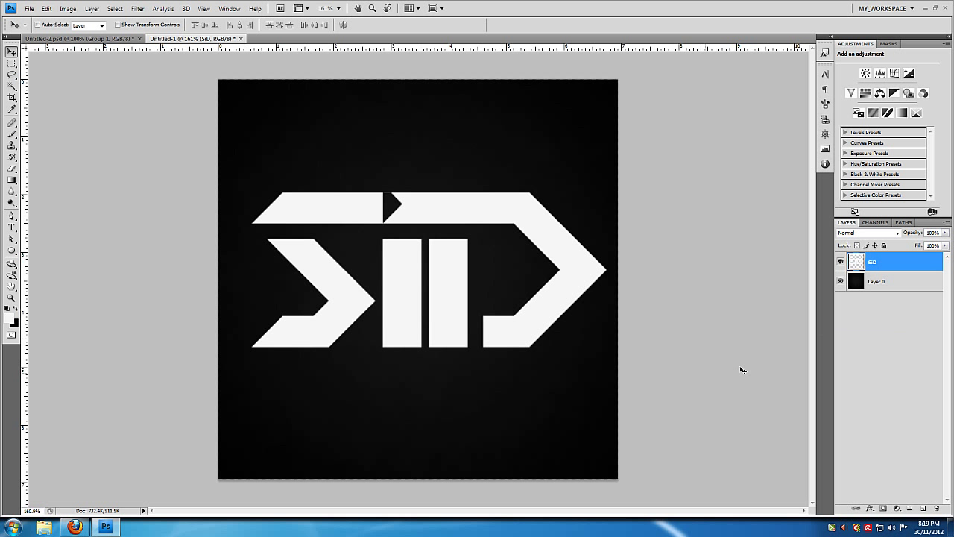
Step: Select the left of the two vertical bars between the S and the D with a rectangular marquee and delete it
left_click(12, 64)
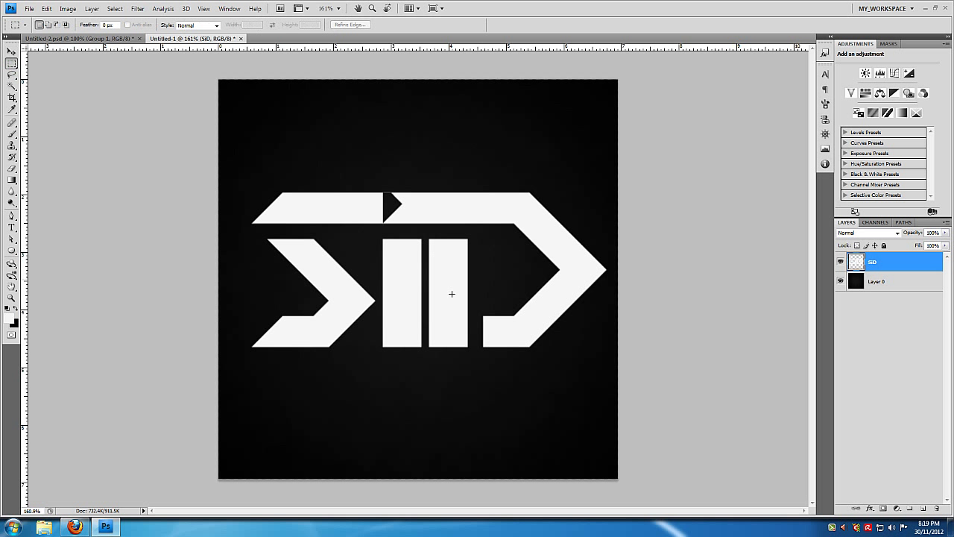
left_click_drag(417, 300, 427, 378)
key("shift+Right")
key("Right")
key("Right")
key("Right")
right_click(390, 416)
left_click(339, 419)
left_click(386, 246)
left_click_drag(397, 298, 425, 375)
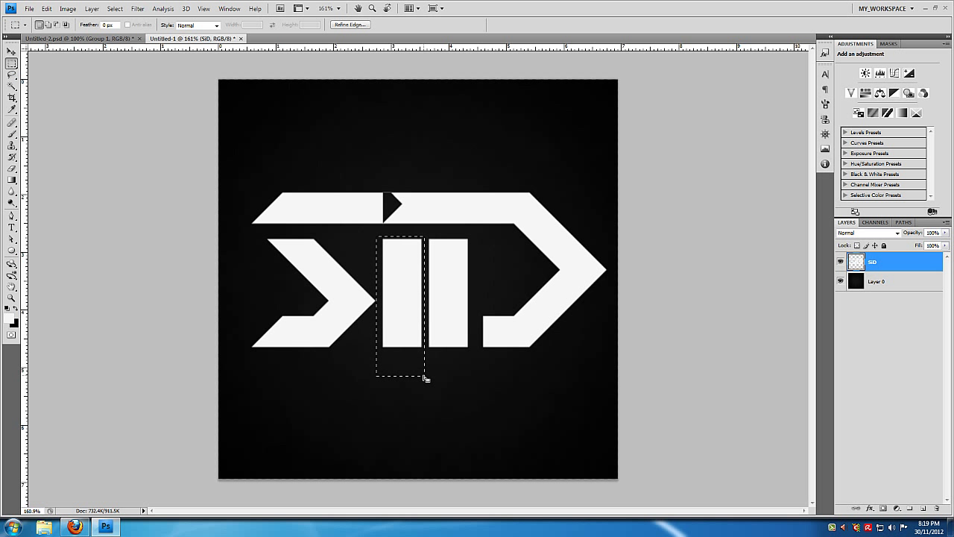
key("Delete")
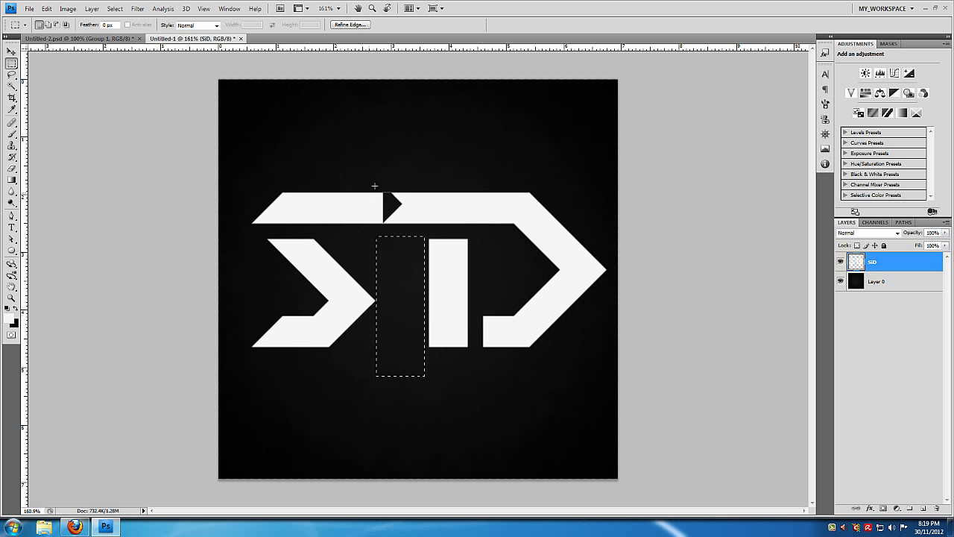
Step: Delete the notched piece where the top strokes of the S and the D meet, and clear the selection
left_click_drag(377, 183, 408, 245)
key("Delete")
right_click(388, 273)
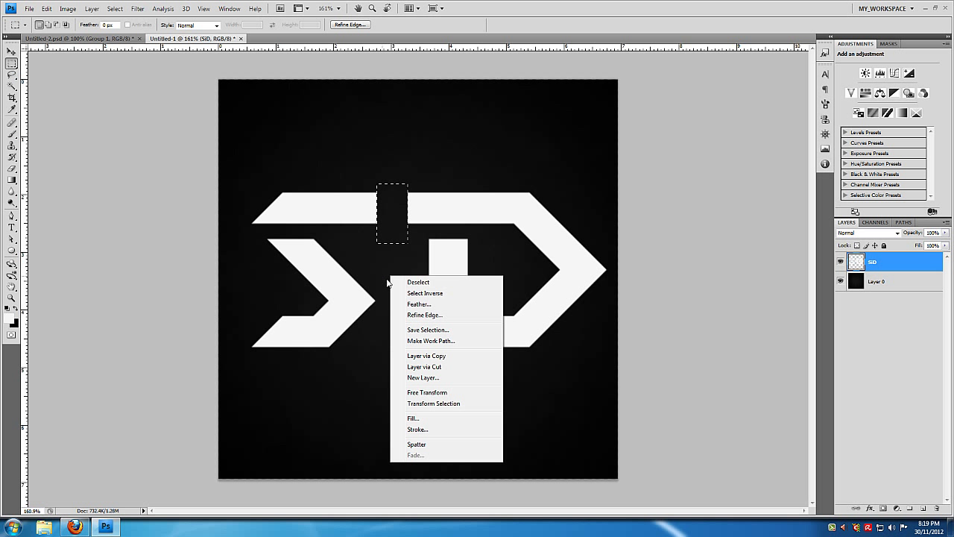
left_click(380, 280)
key("ctrl+d")
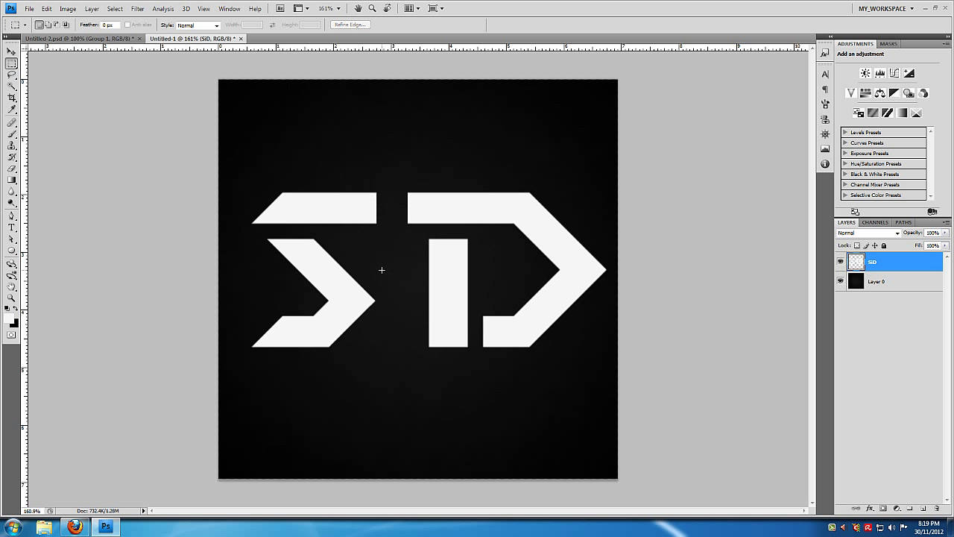
Step: Cut the whole S shape from the SiD layer onto its own layer and check it by toggling its visibility
left_click_drag(348, 361, 390, 388)
right_click(357, 296)
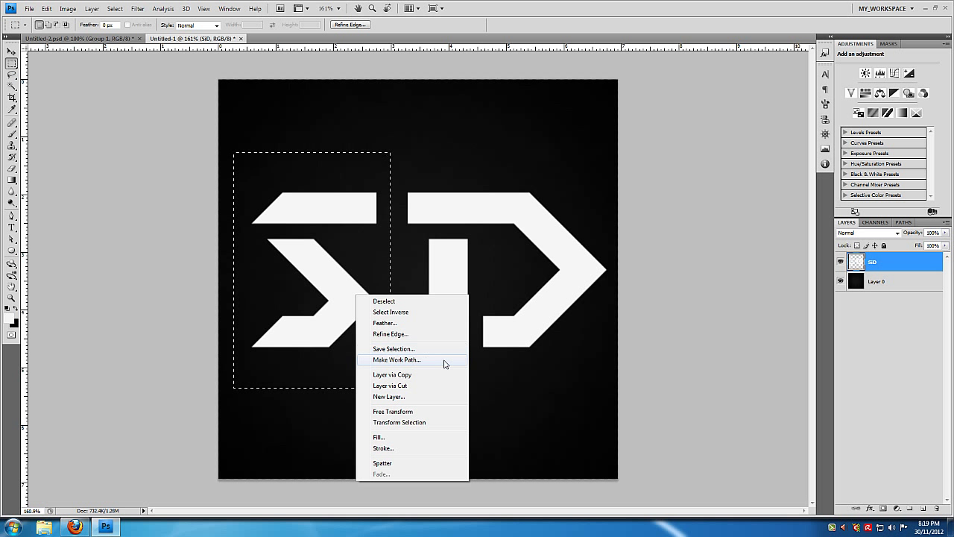
left_click(422, 385)
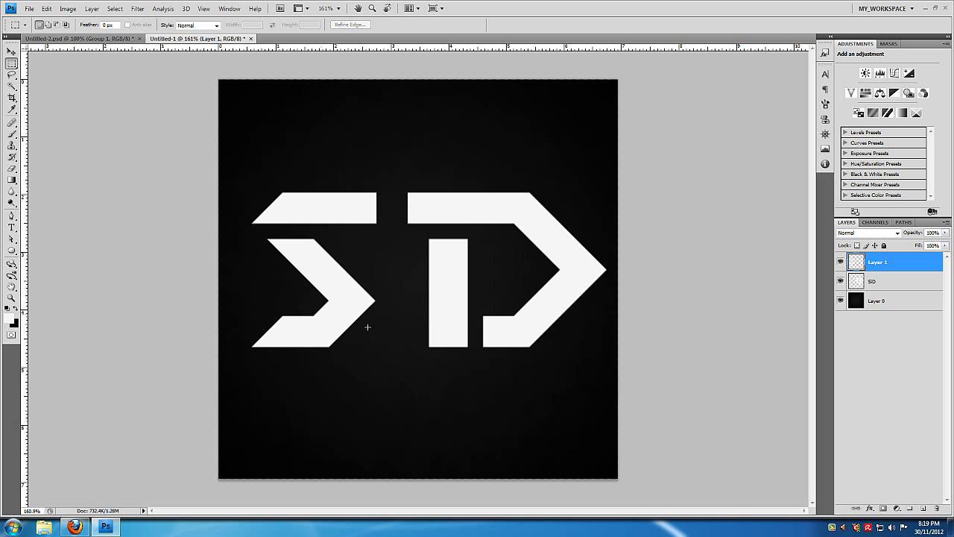
left_click(840, 263)
left_click(840, 263)
Step: Move the S right until its top stroke overlaps the top stroke of the D, forming one continuous bar
key("v")
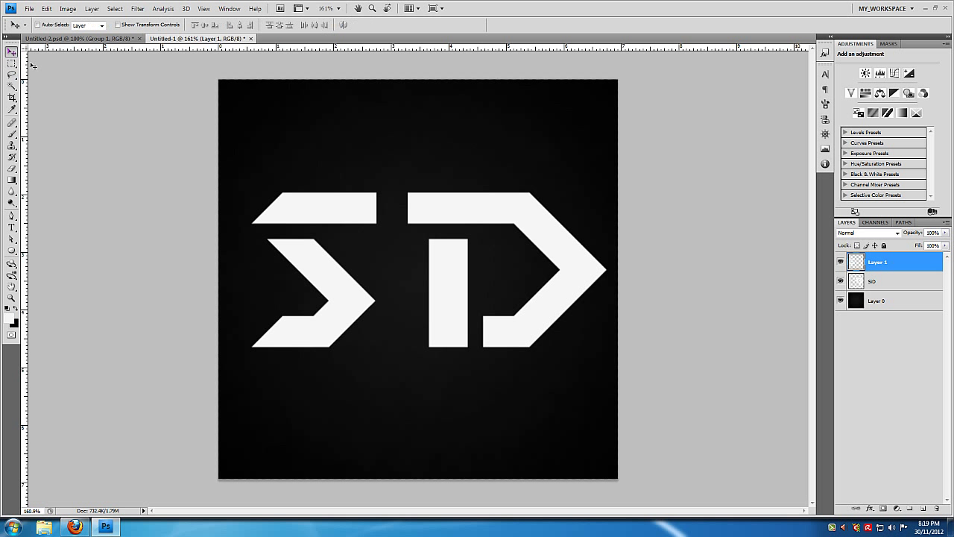
left_click_drag(299, 210, 326, 215)
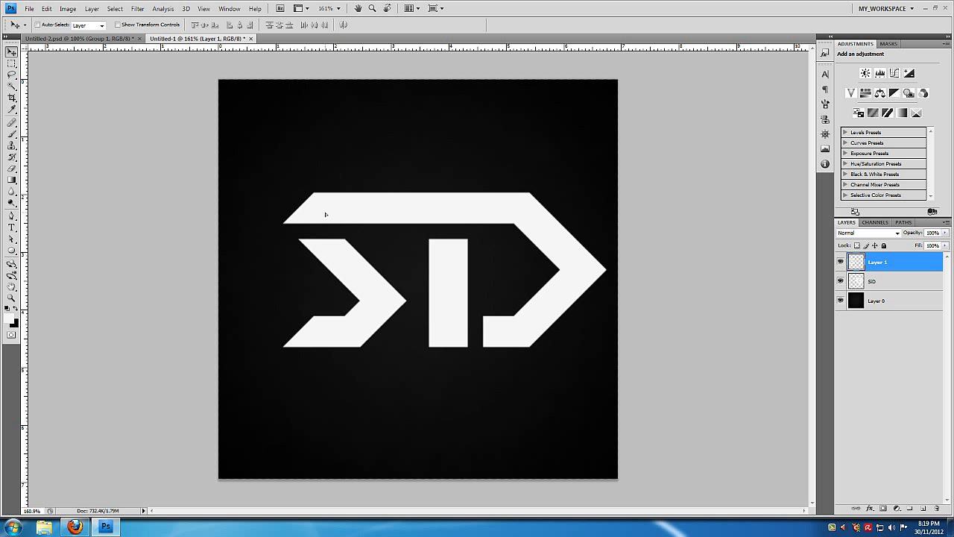
key("Right")
key("Right")
key("Right")
key("Right")
key("Right")
key("Right")
key("Right")
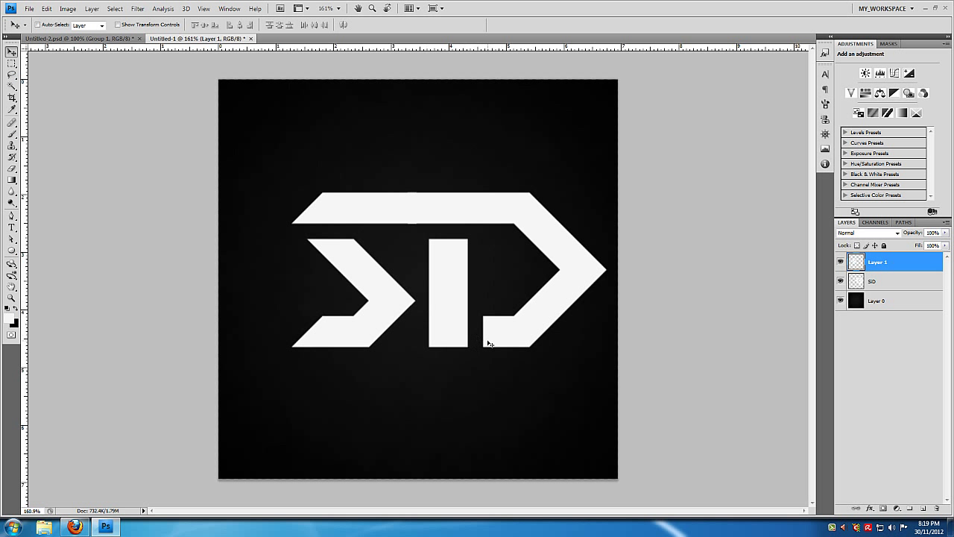
Step: Merge Layer 1 and the SiD layer into a single layer
left_click(881, 287, "shift")
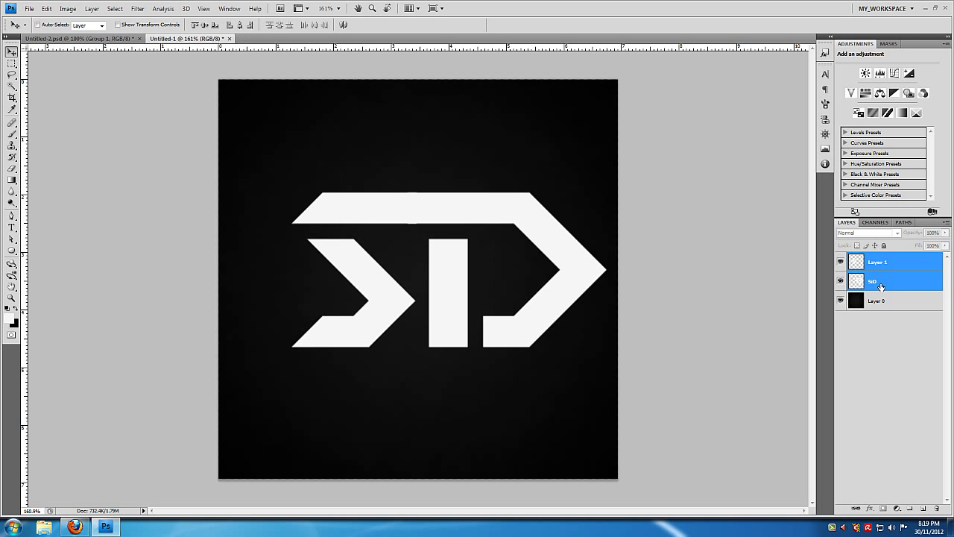
right_click(881, 287)
left_click(876, 252)
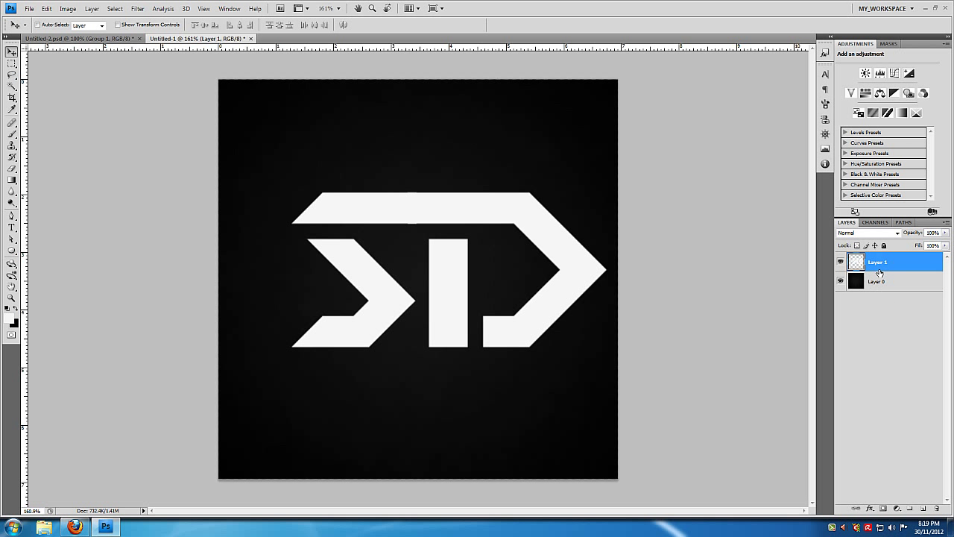
right_click(880, 276)
left_click(579, 336)
Step: Check the finished logo in Untitled-2.psd, and cut the vertical I bar in Untitled-1 onto its own layer
left_click(45, 39)
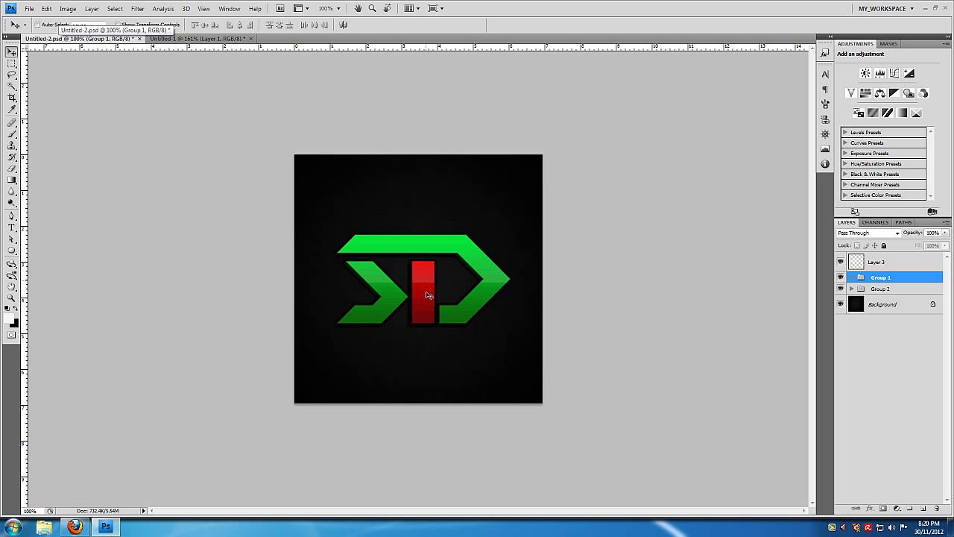
left_click(222, 39)
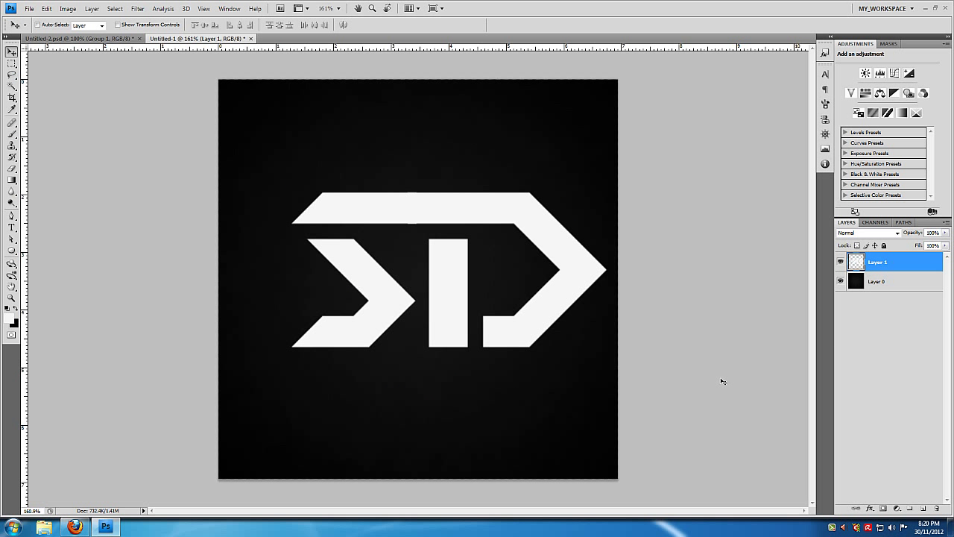
left_click(12, 64)
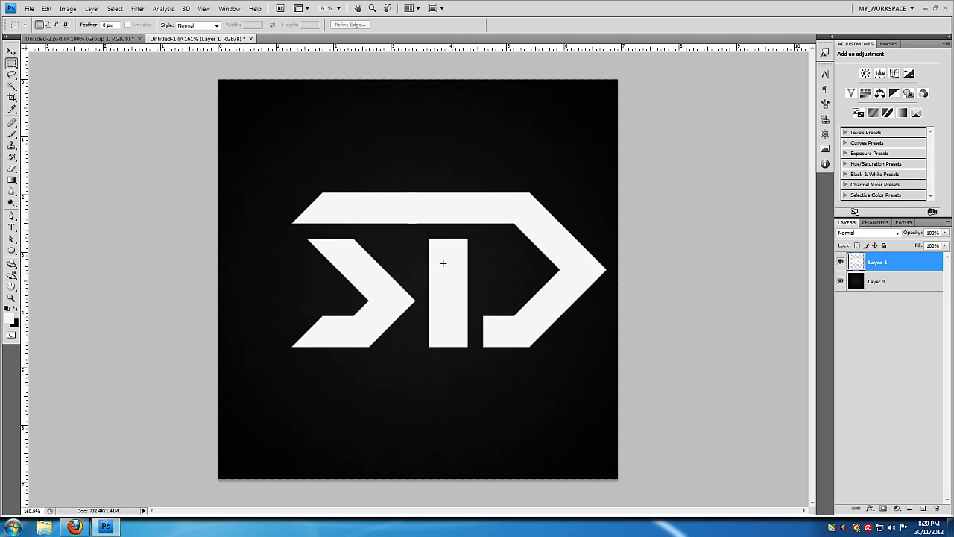
left_click_drag(417, 231, 478, 371)
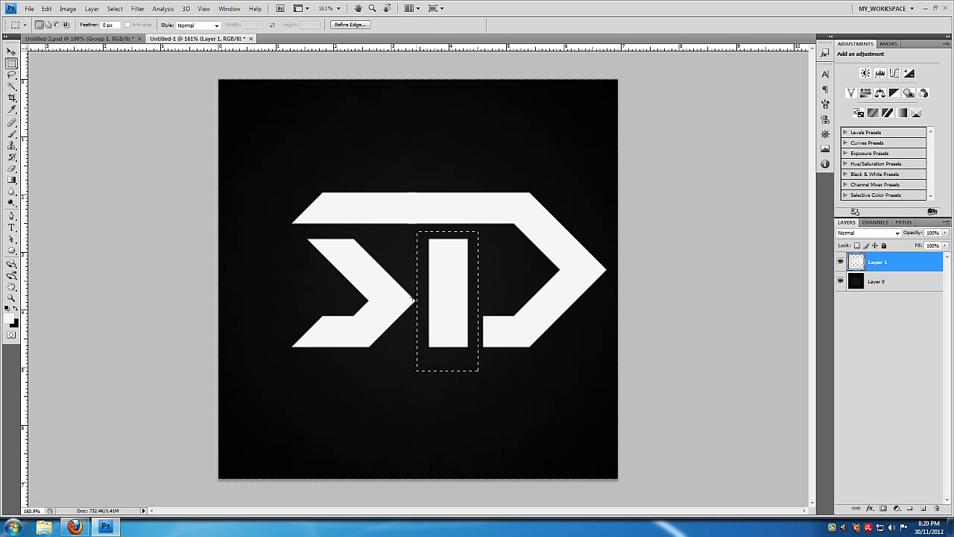
right_click(398, 347)
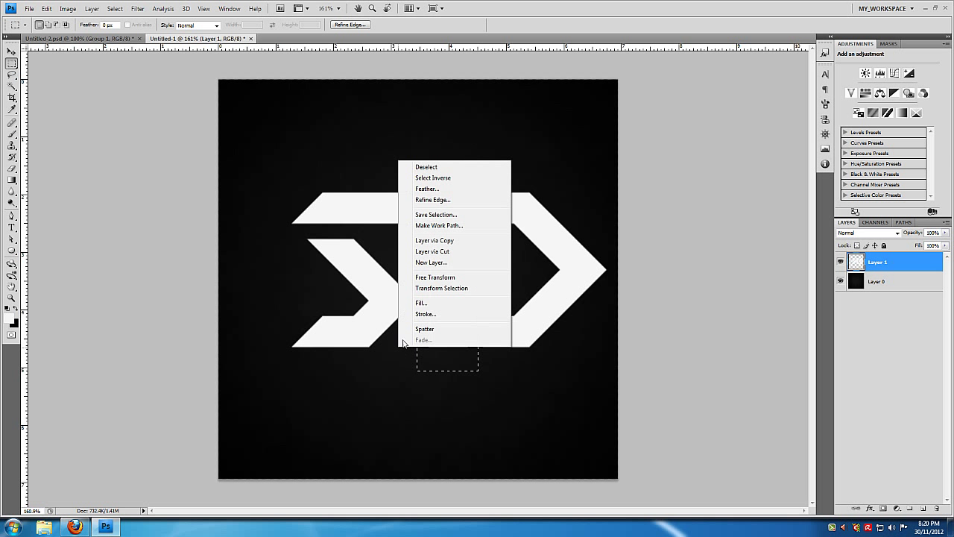
left_click(438, 253)
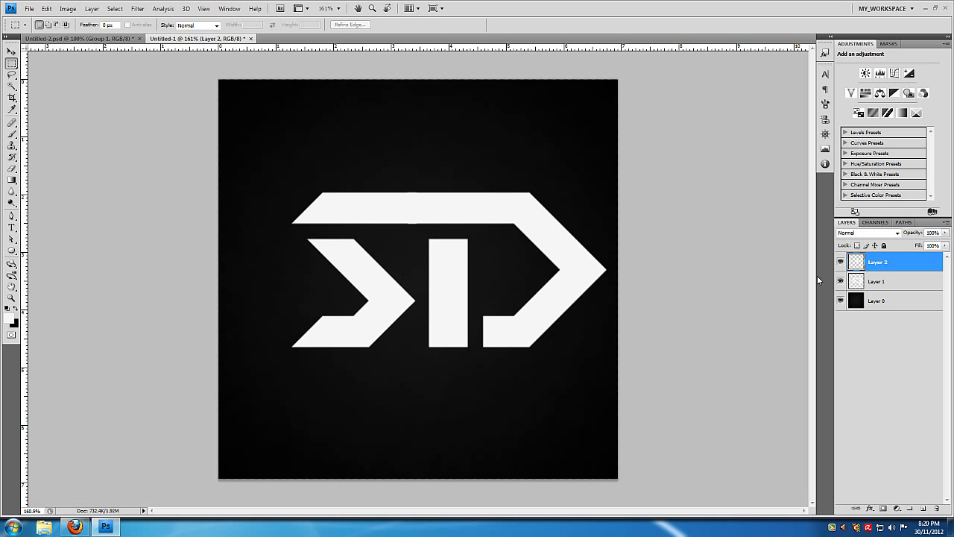
left_click(840, 263)
left_click(840, 262)
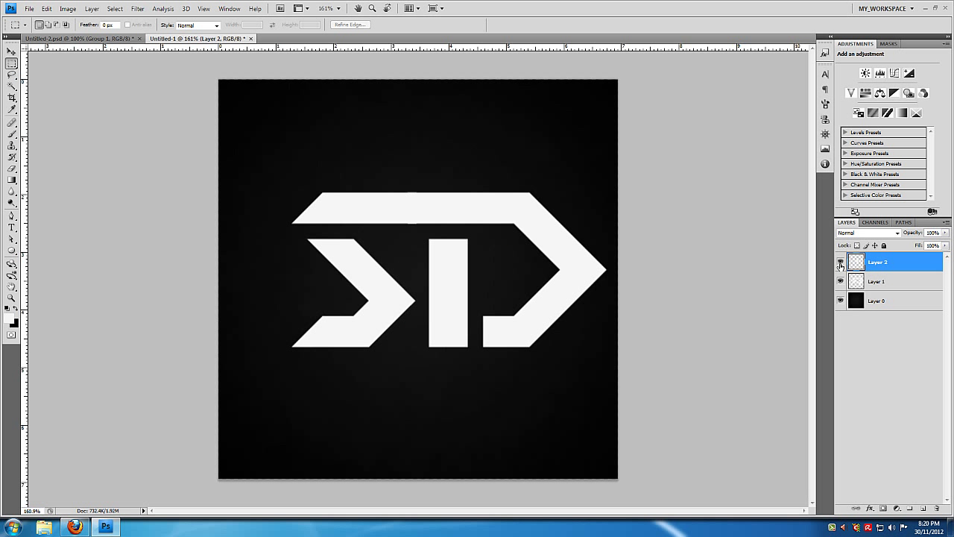
Step: Put Layer 2 and Layer 1 in a group and apply the dark red gradient style preset to Layer 2
left_click(894, 284, "shift")
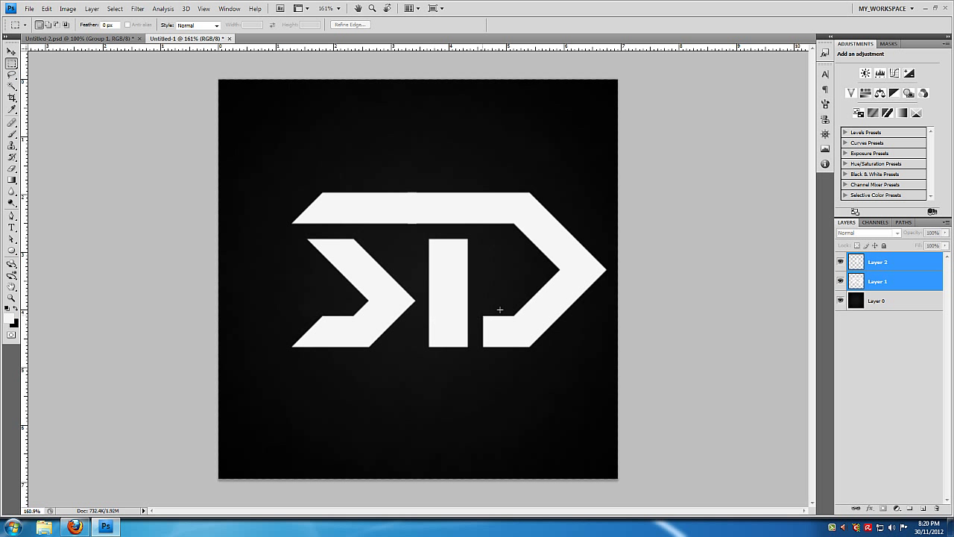
left_click(910, 507)
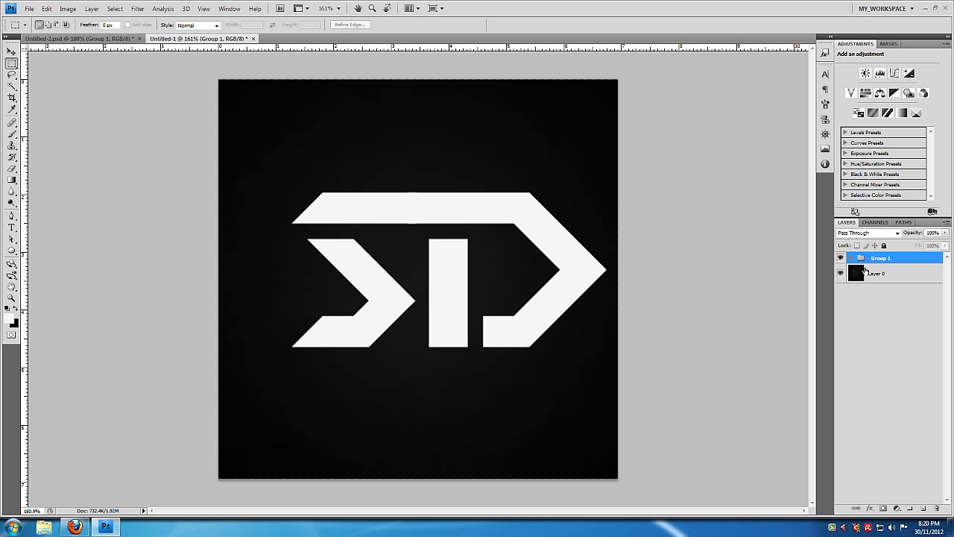
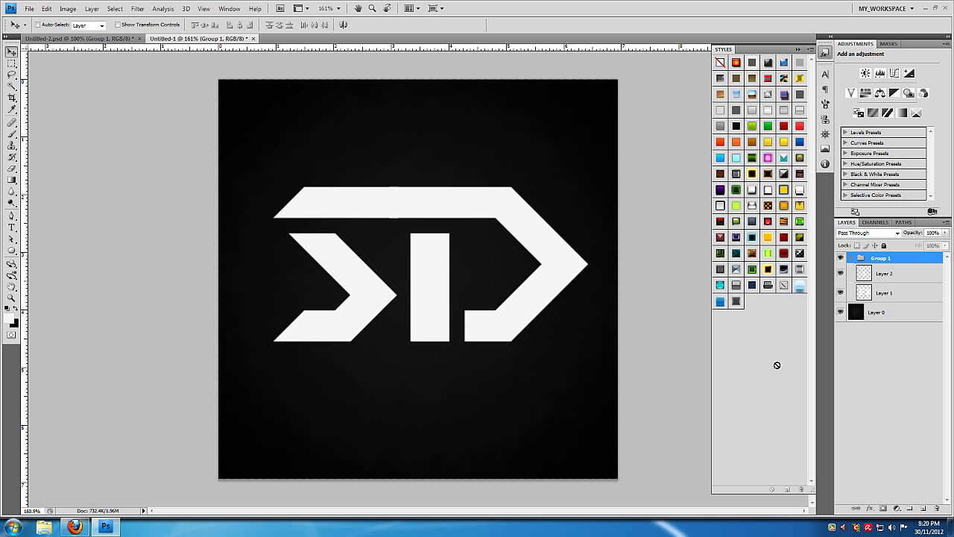
left_click(841, 274)
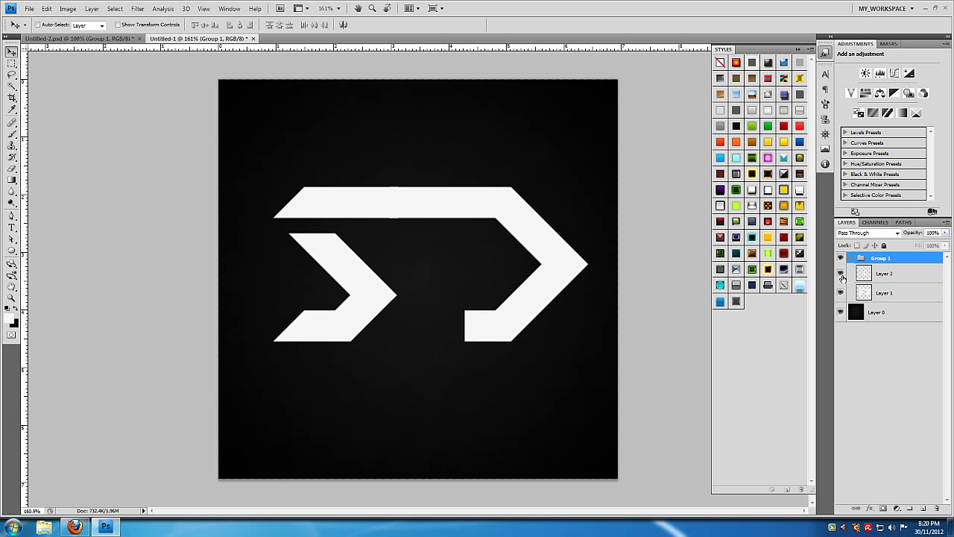
left_click(841, 274)
left_click(881, 275)
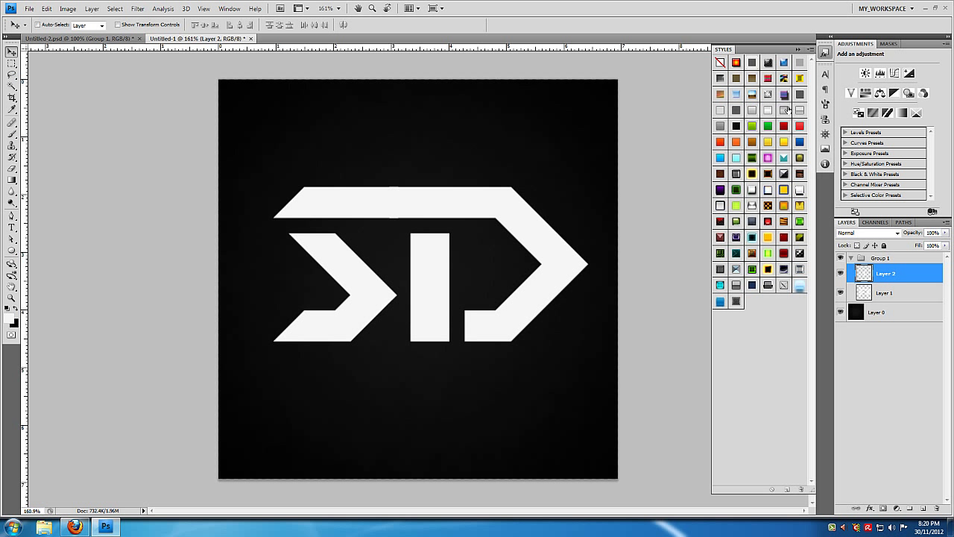
left_click(784, 126)
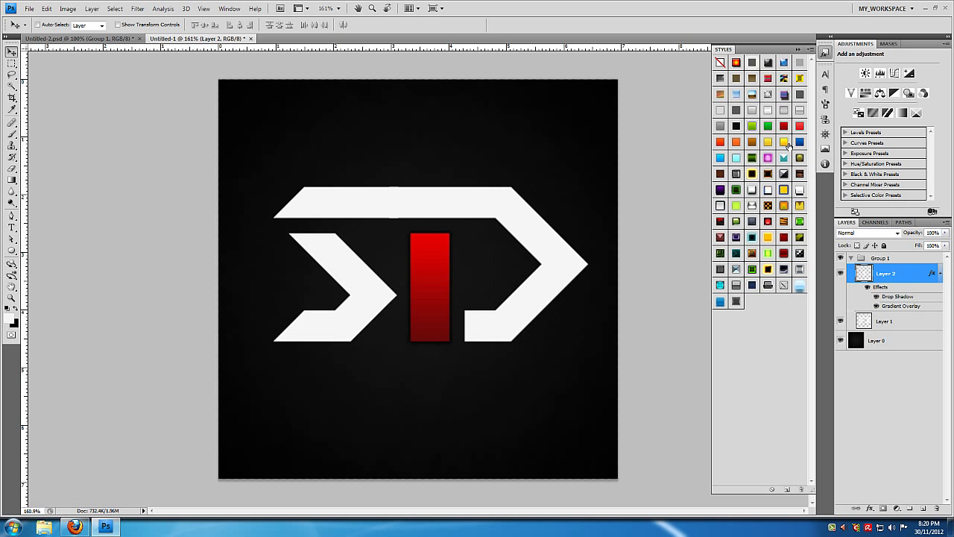
Step: Open the layer style of Layer 2 and examine its Drop Shadow settings, moving the dialog off the logo's far edge
double_click(891, 268)
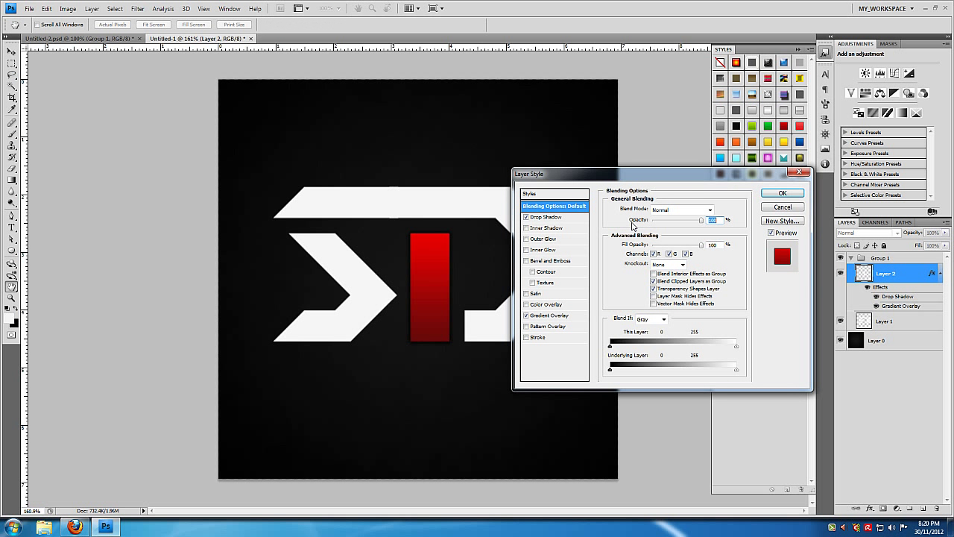
left_click(555, 217)
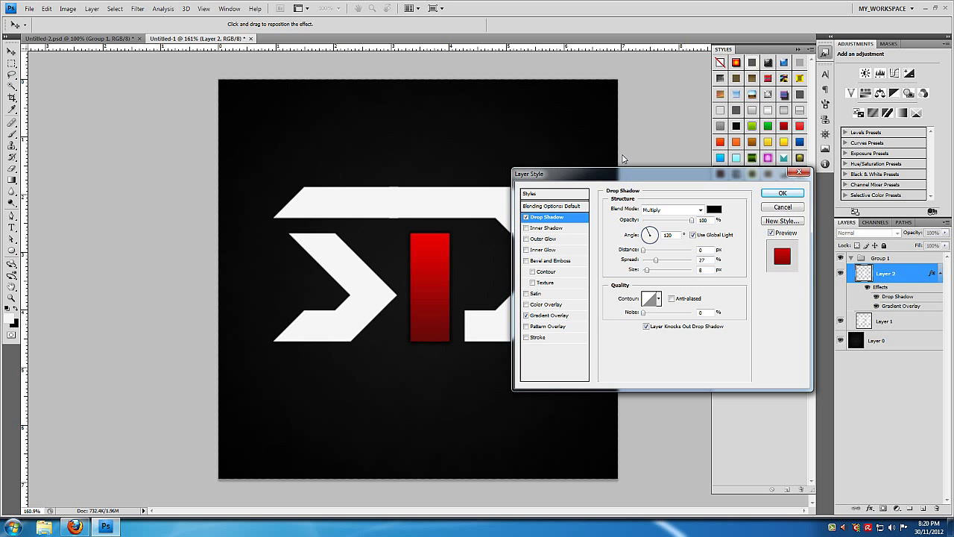
left_click_drag(625, 174, 558, 141)
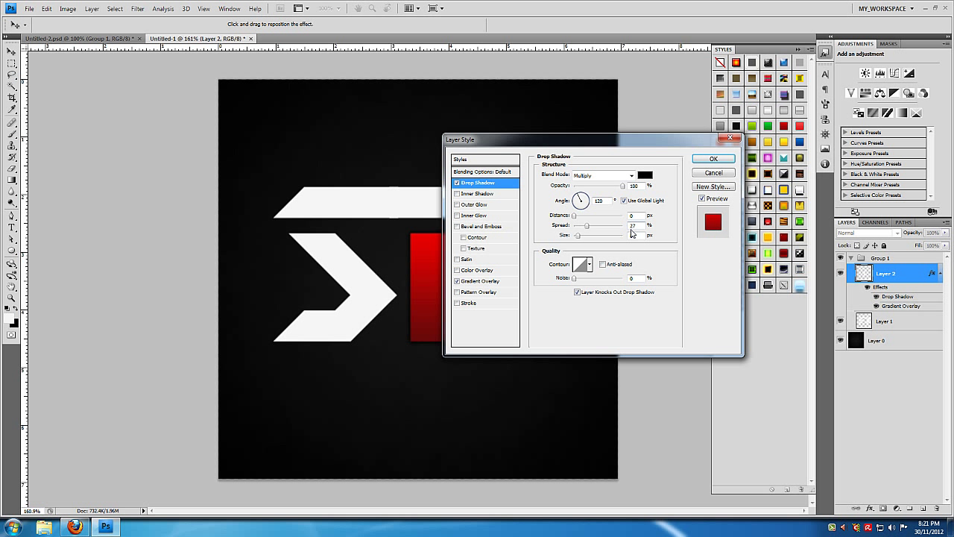
Step: Examine the Gradient Overlay of Layer 2 and the hex colours of its dark and bright red stops
left_click(500, 281)
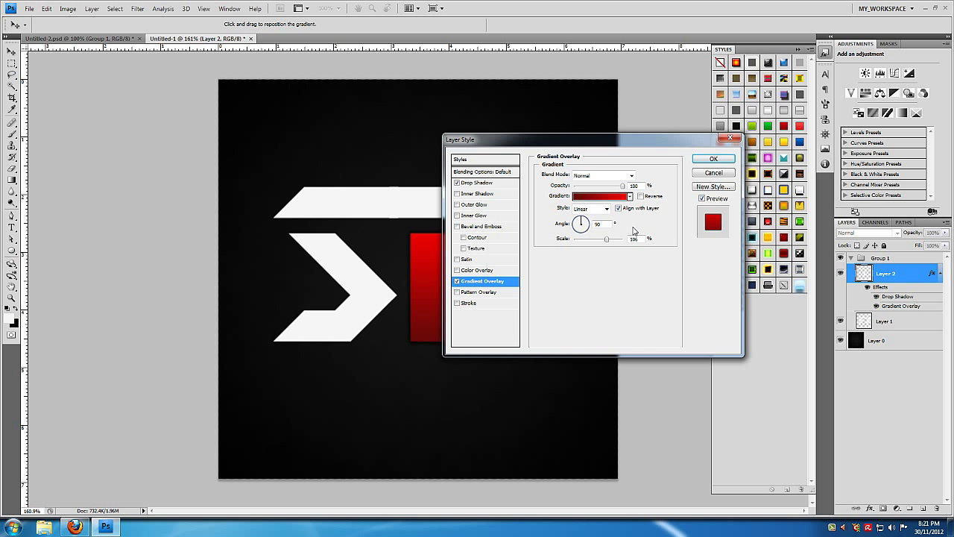
left_click(598, 197)
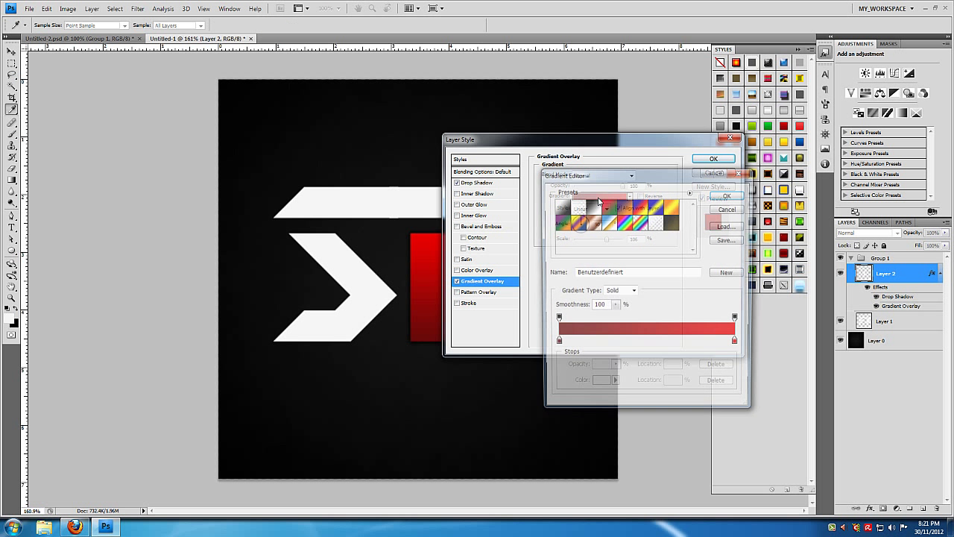
double_click(555, 343)
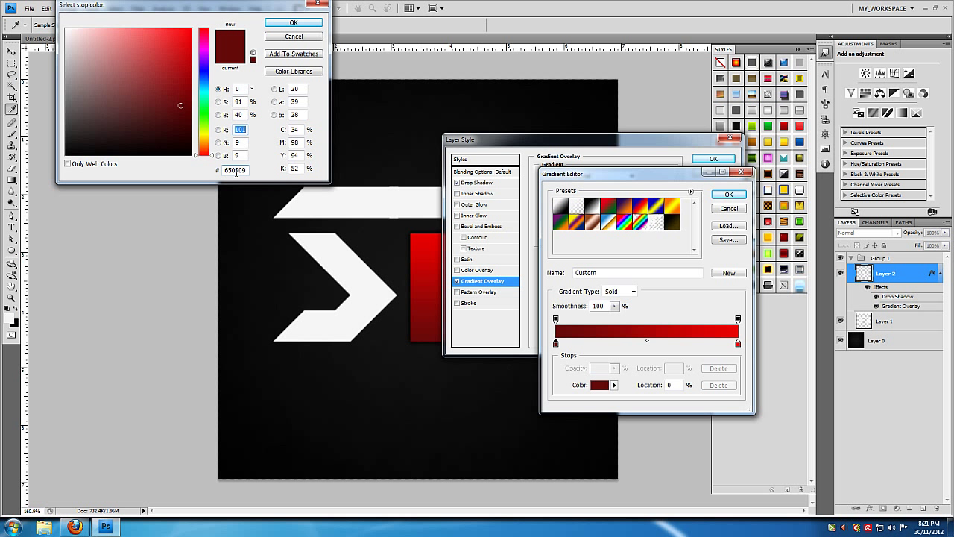
left_click(297, 23)
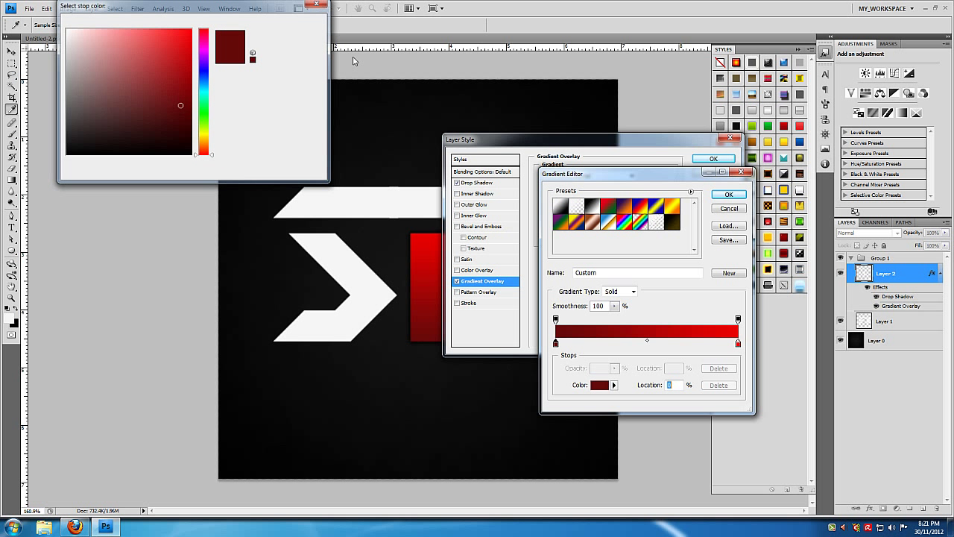
double_click(738, 344)
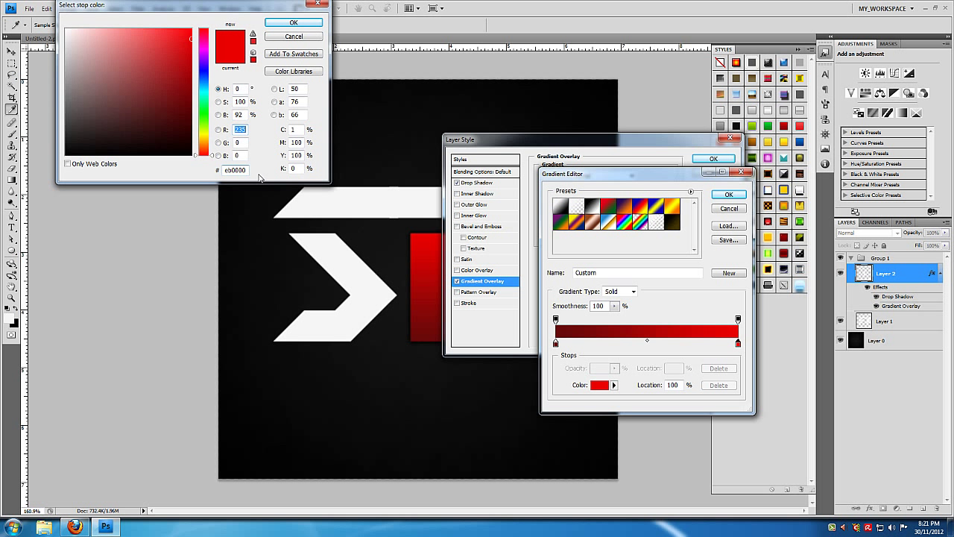
left_click(296, 23)
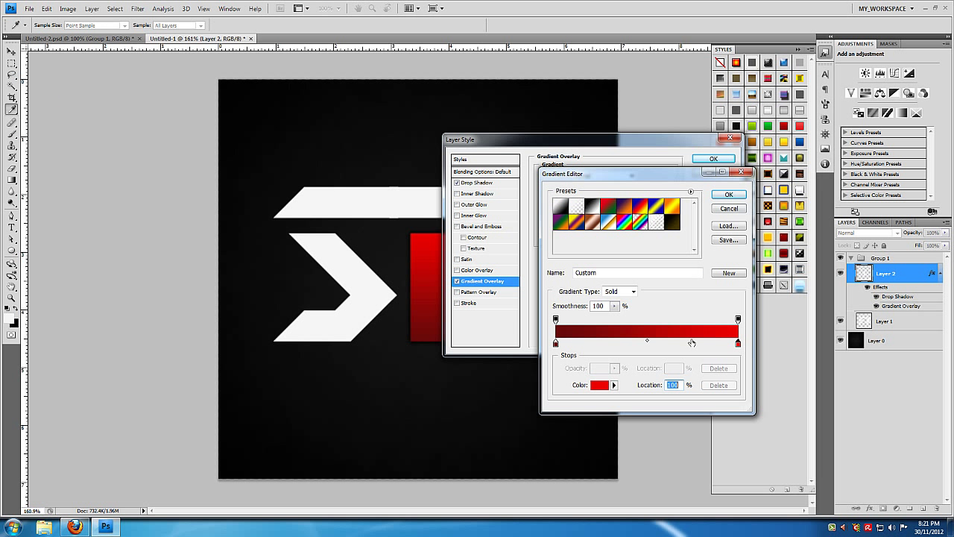
left_click(729, 195)
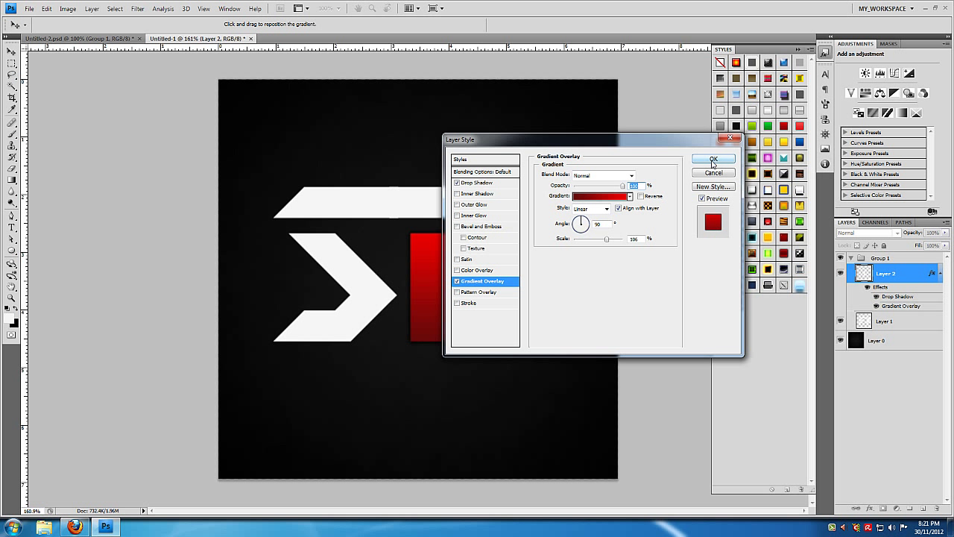
left_click(712, 161)
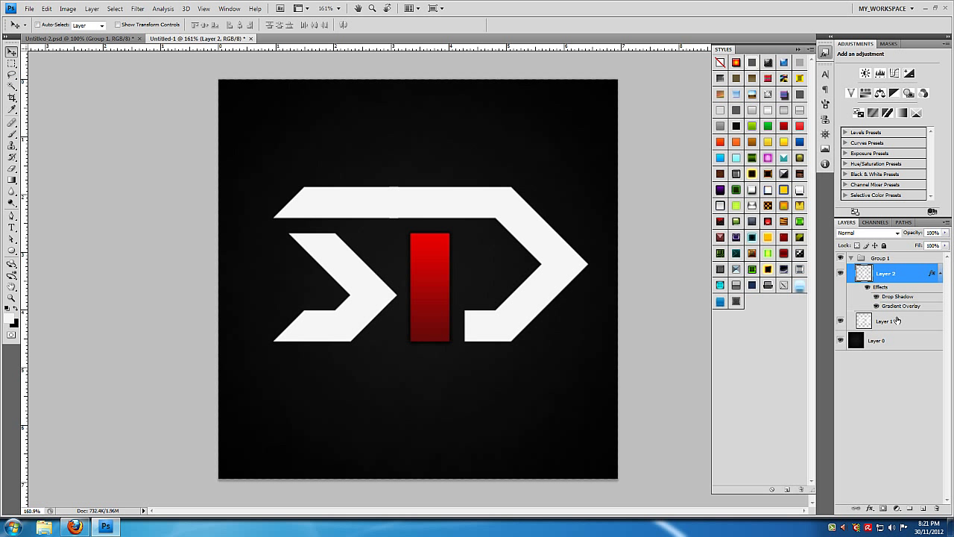
Step: Apply the green gradient style preset to Layer 1 and open its Gradient Overlay settings
left_click(866, 320)
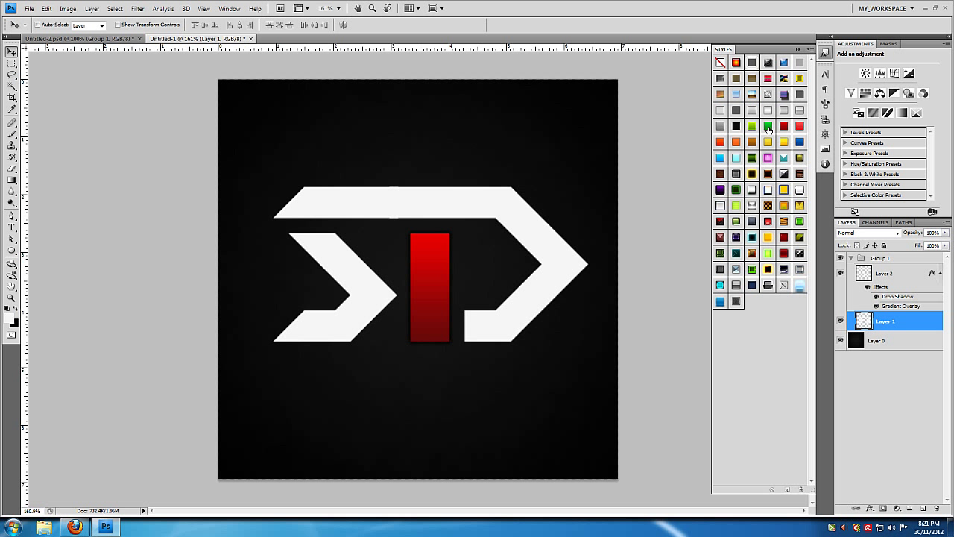
left_click(767, 127)
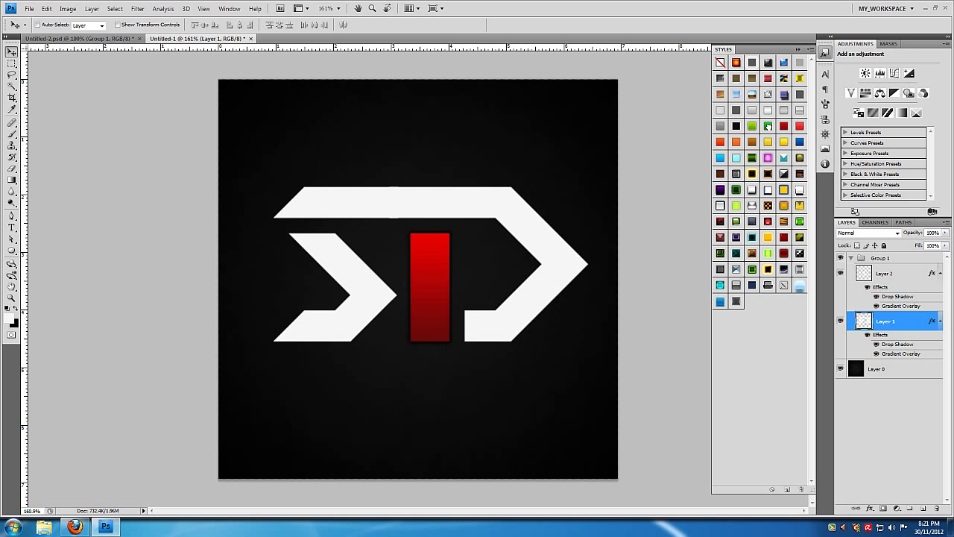
double_click(906, 324)
left_click(489, 280)
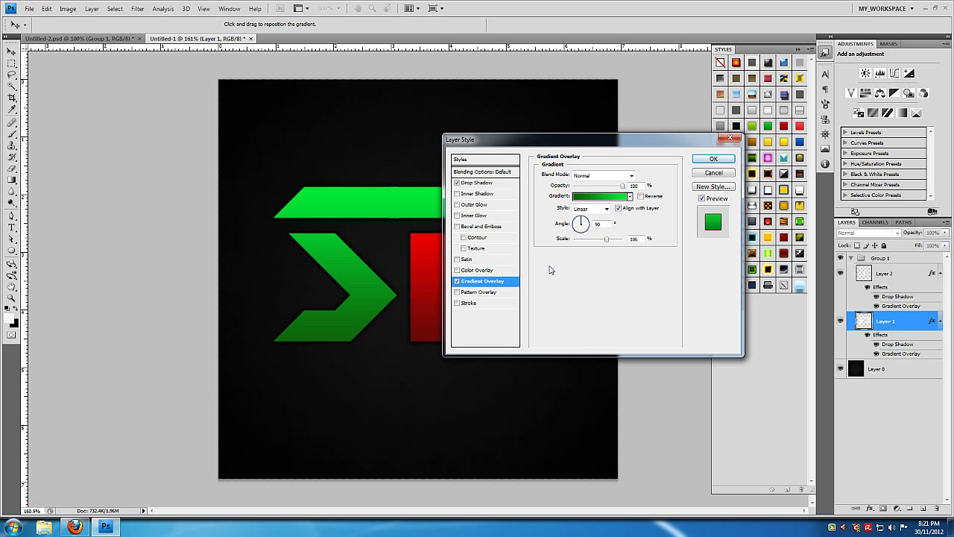
left_click(597, 196)
left_click(593, 206)
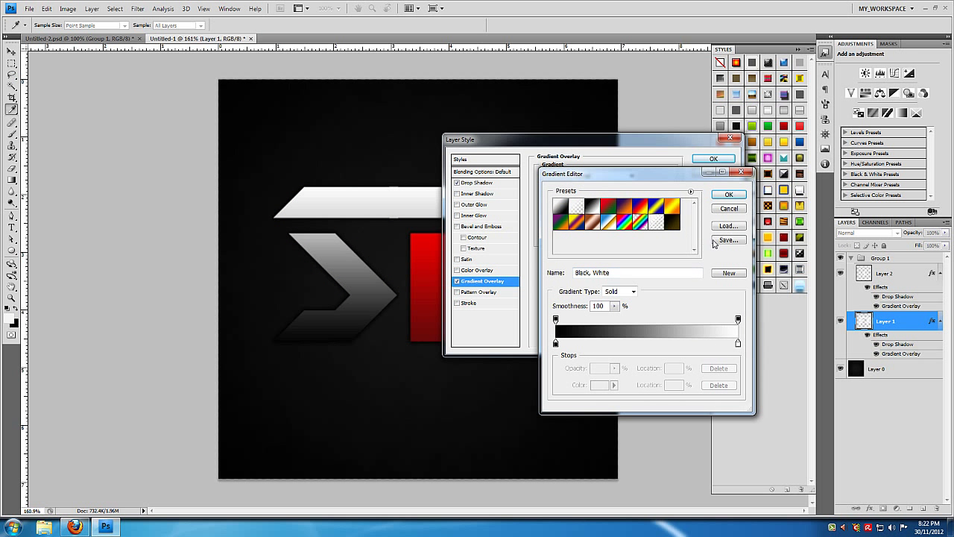
left_click(729, 208)
Step: Examine the hex colours of the dark and bright green stops in the gradient of Layer 1
left_click(596, 203)
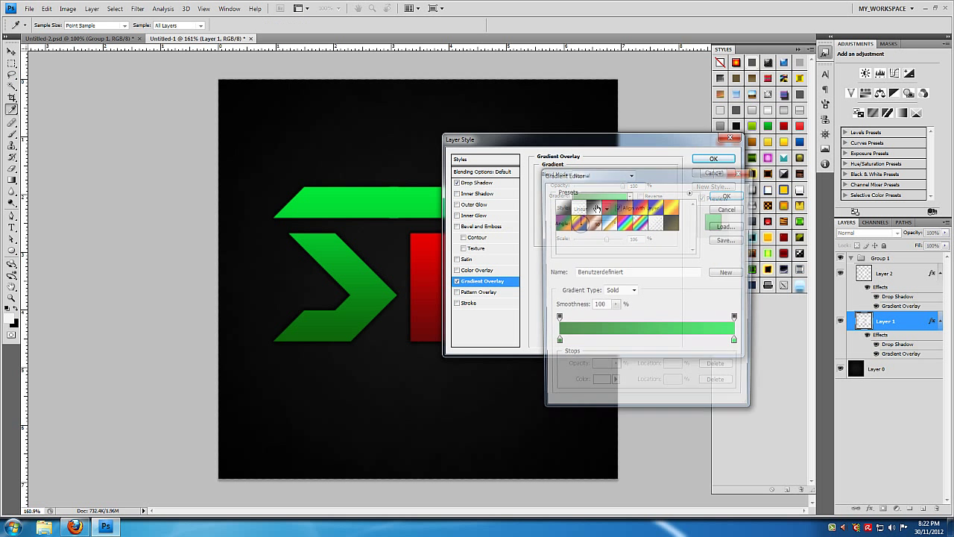
left_click(556, 345)
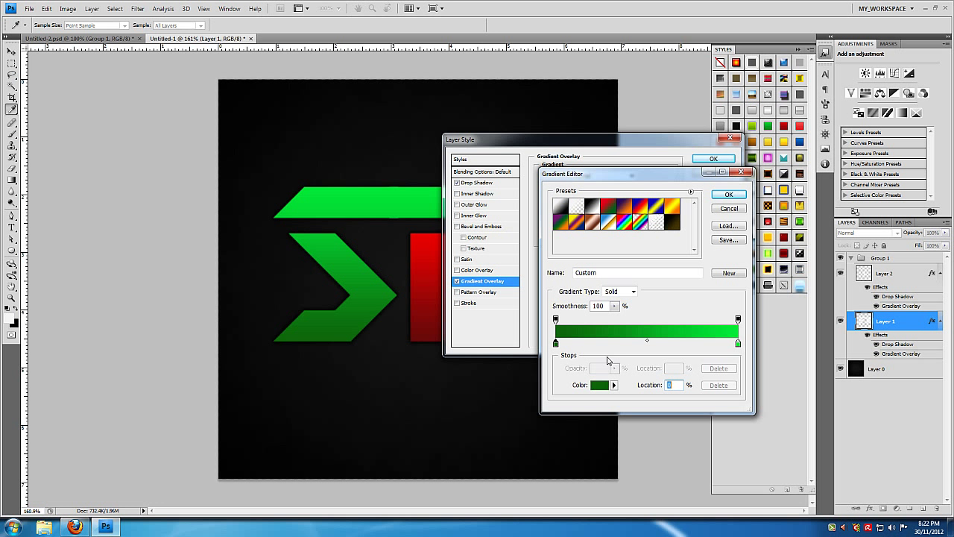
left_click(599, 385)
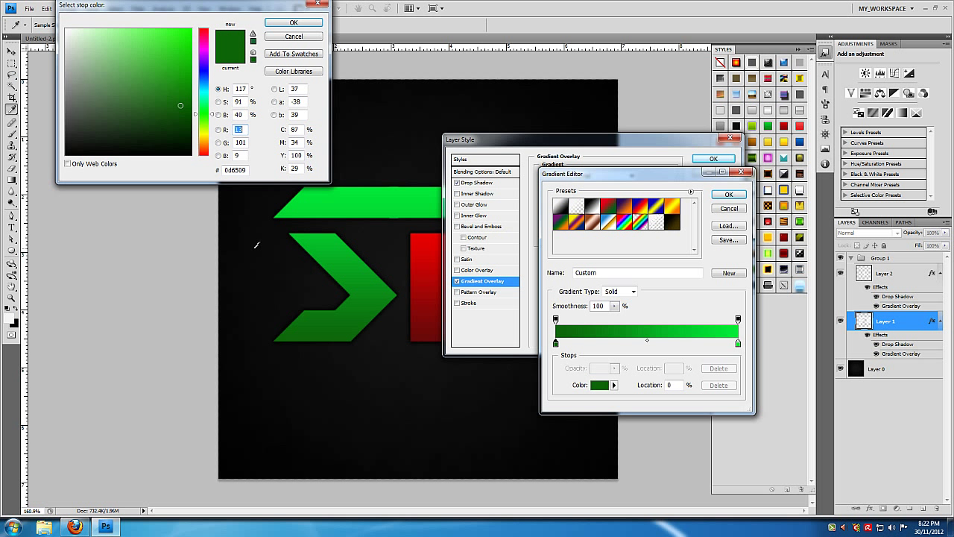
left_click(231, 170)
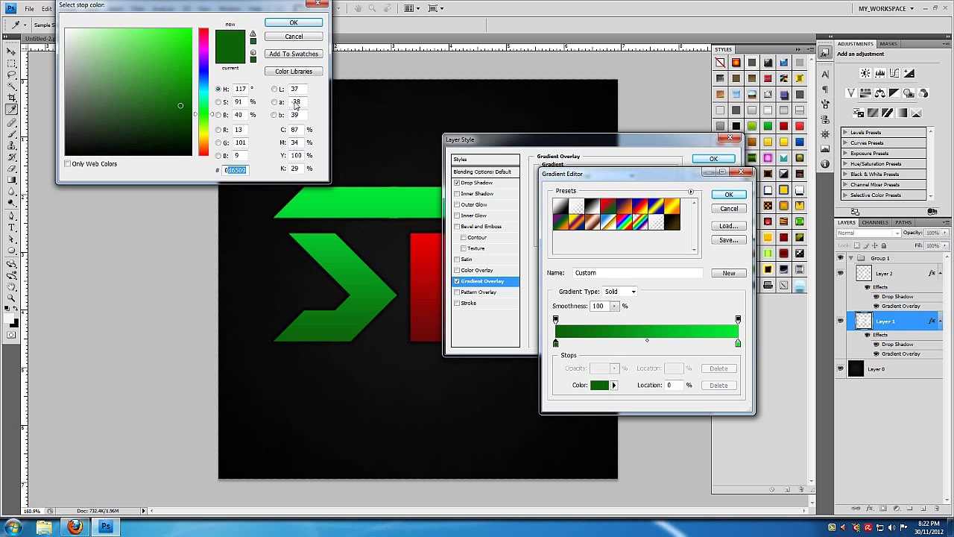
left_click(294, 22)
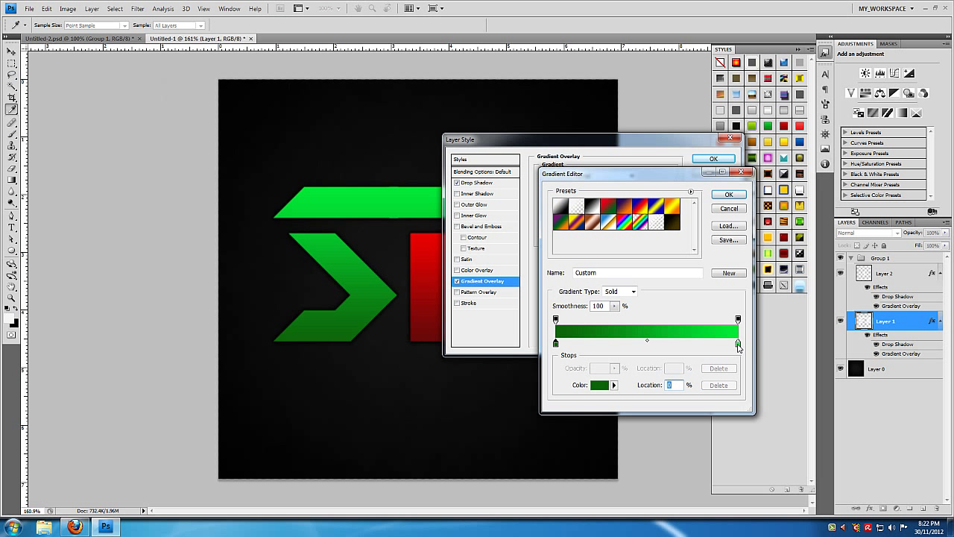
double_click(738, 344)
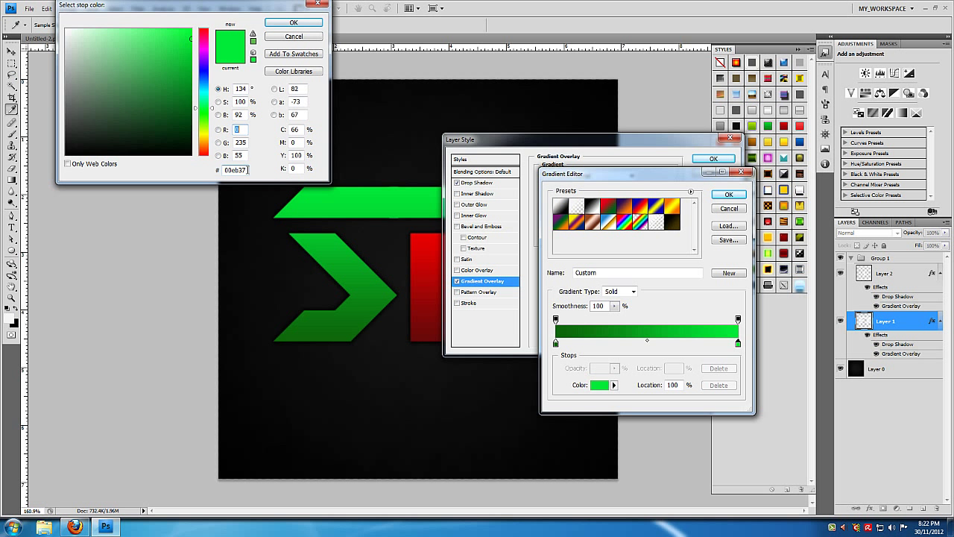
left_click(293, 22)
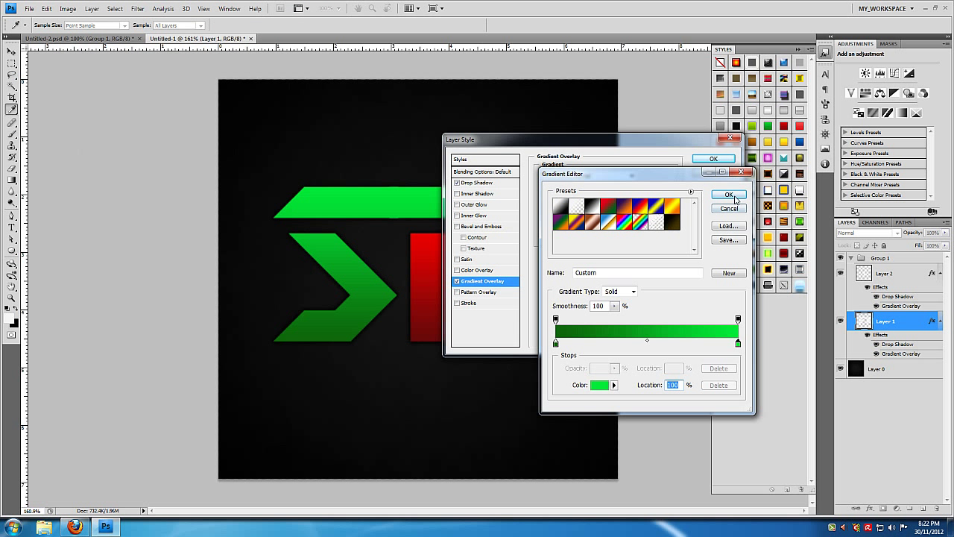
left_click(728, 195)
left_click(713, 160)
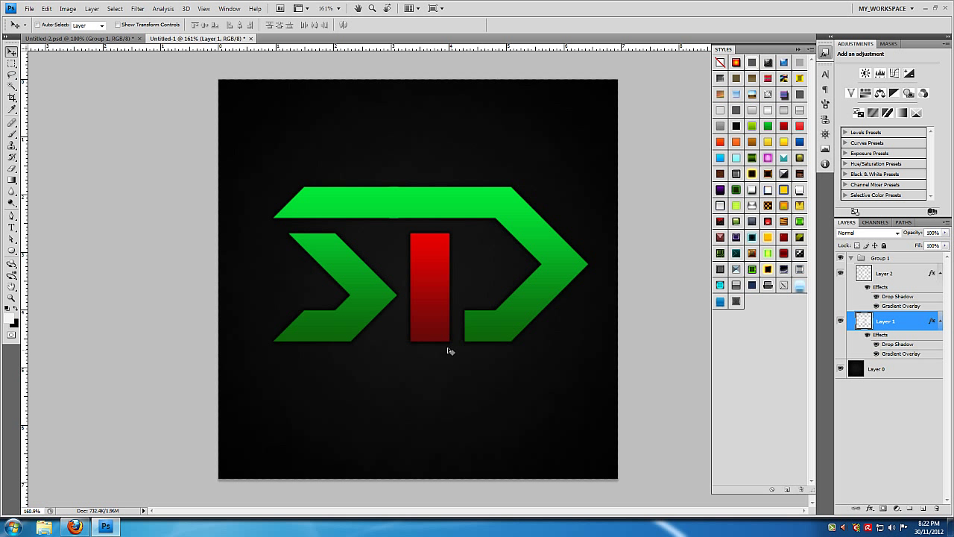
Step: Rename Layer 1 as SD and Layer 2 as I
double_click(888, 323)
type("SD")
key("Return")
double_click(888, 274)
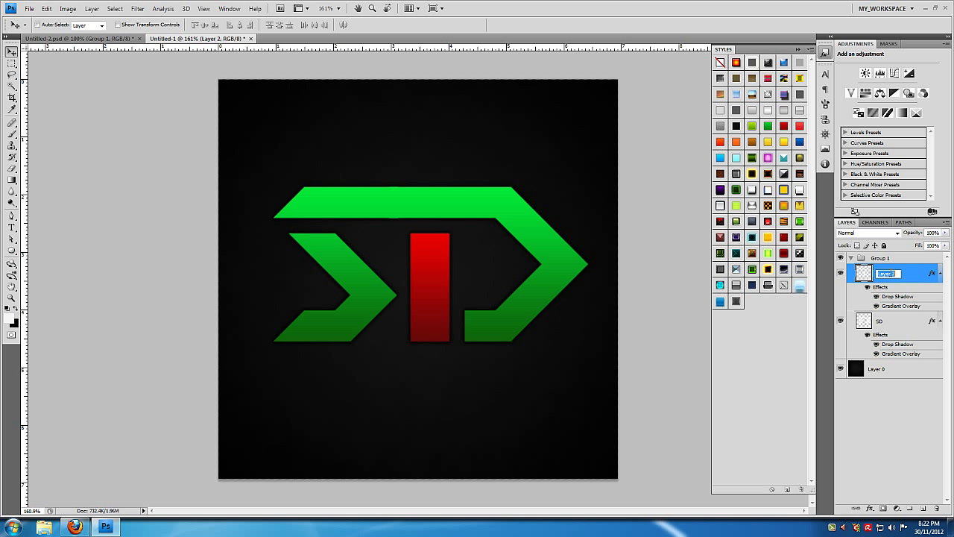
type("I")
key("Return")
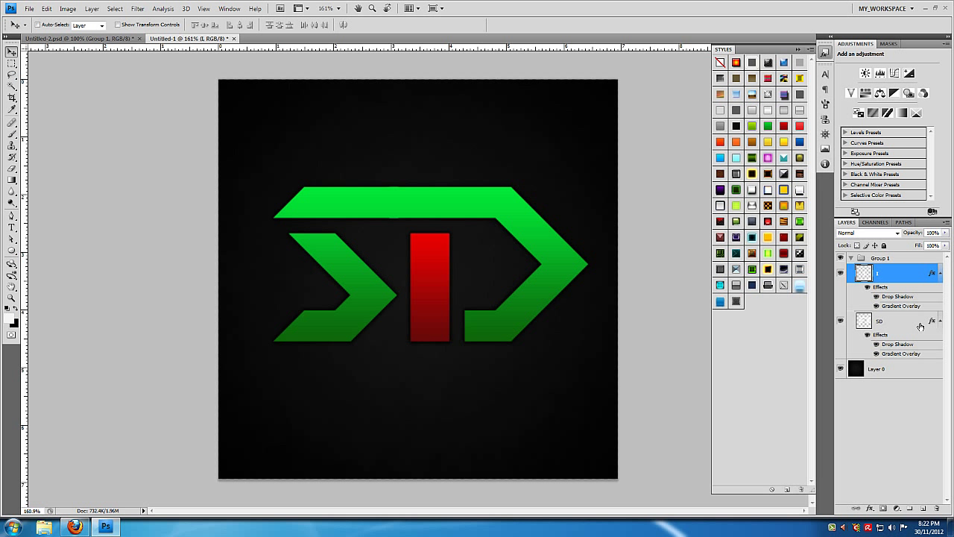
Step: Check the finished logo in Untitled-2.psd, and add a new layer above the I layer in Untitled-1
left_click(108, 38)
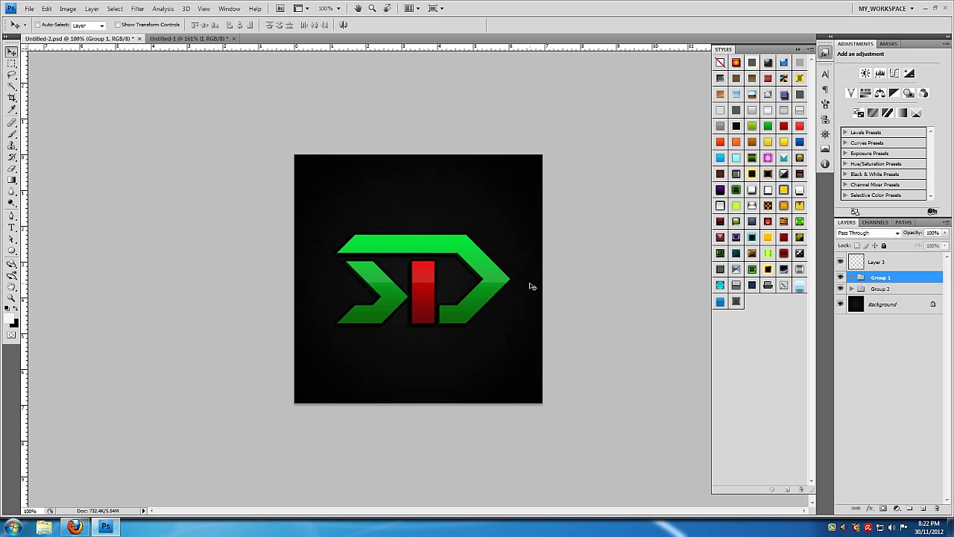
left_click(215, 39)
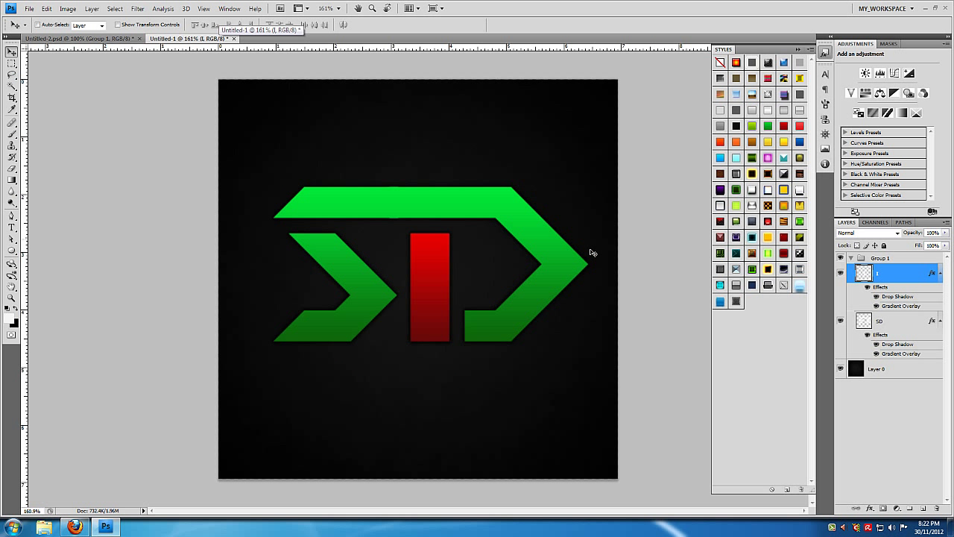
left_click(923, 508)
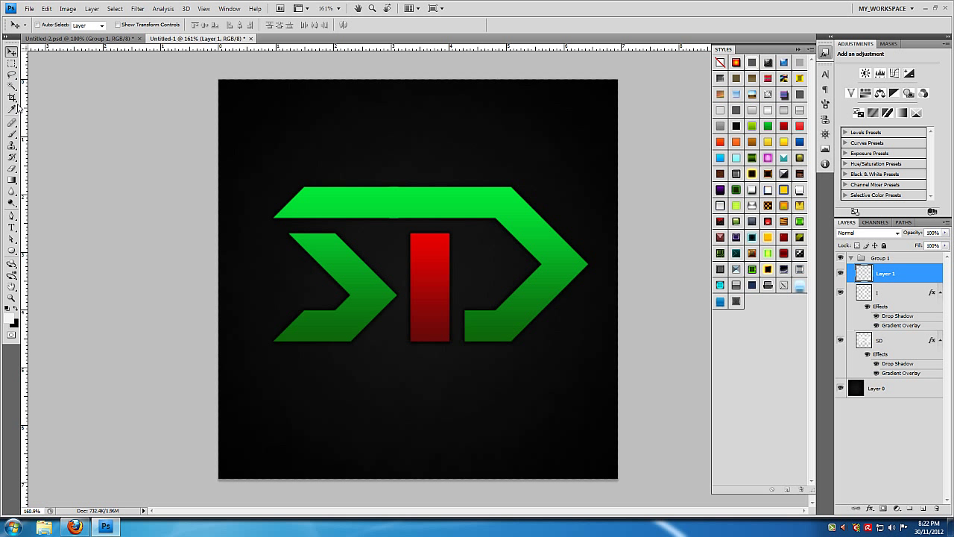
Step: Make a rectangular marquee selection over the upper part of the lettering, reaching the canvas's right edge and ending at the D's outer tip
left_click(11, 63)
left_click_drag(278, 214, 629, 266)
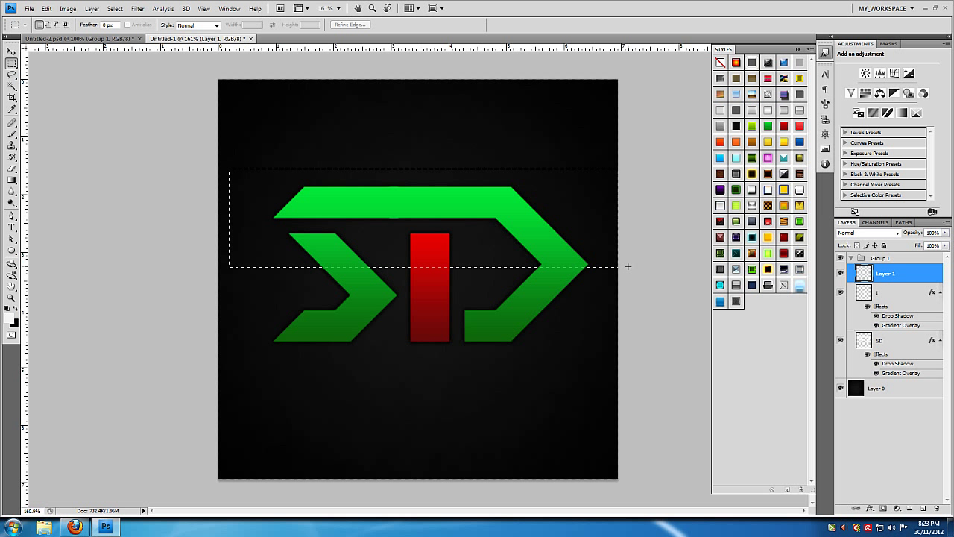
left_click(593, 319)
key("ctrl+z")
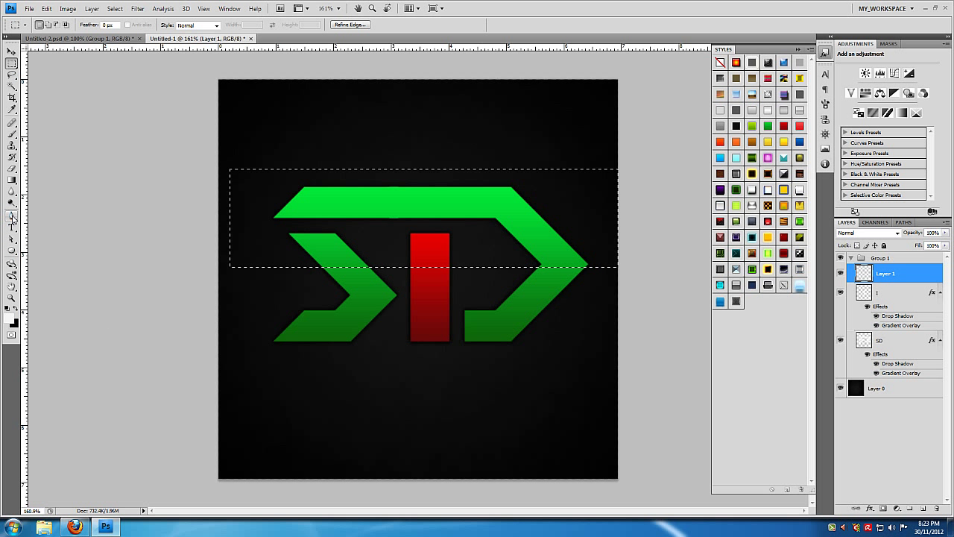
Step: Draw a Foreground to Transparent gradient upward inside the selection on Layer 1, fading out just above the I bar
left_click(12, 180)
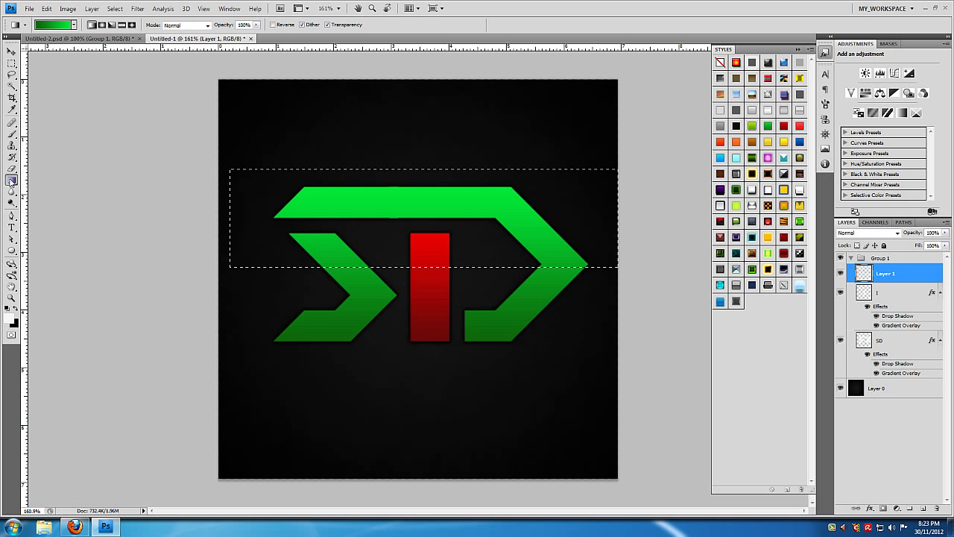
left_click(51, 25)
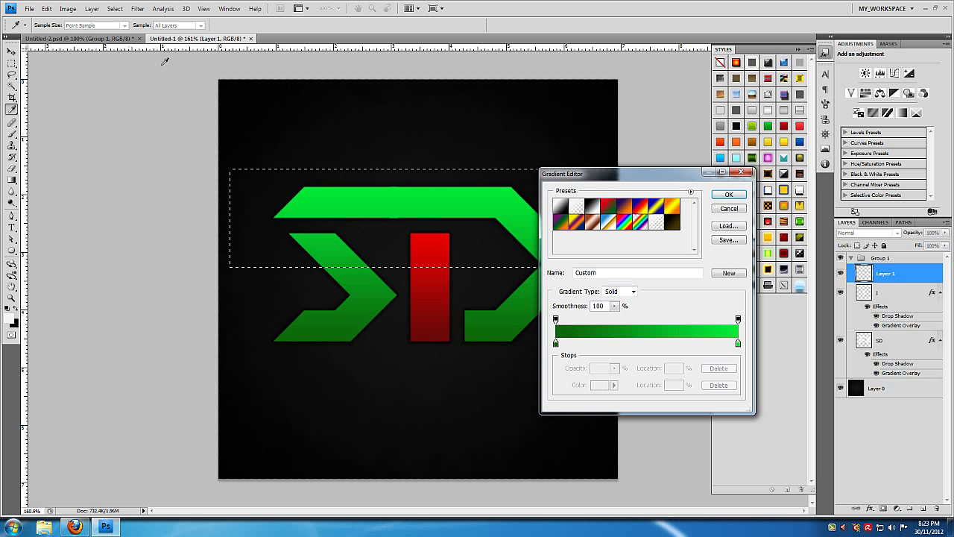
left_click(583, 210)
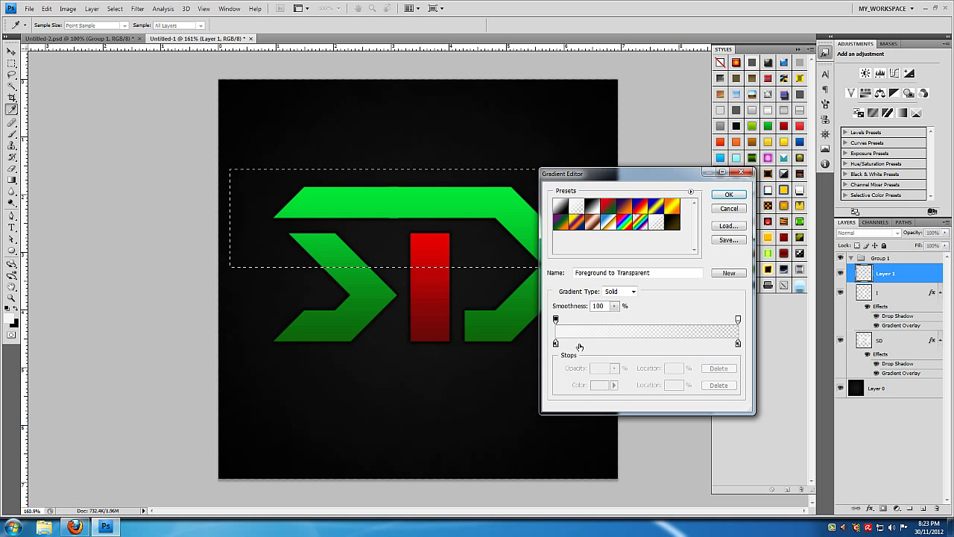
left_click(729, 194)
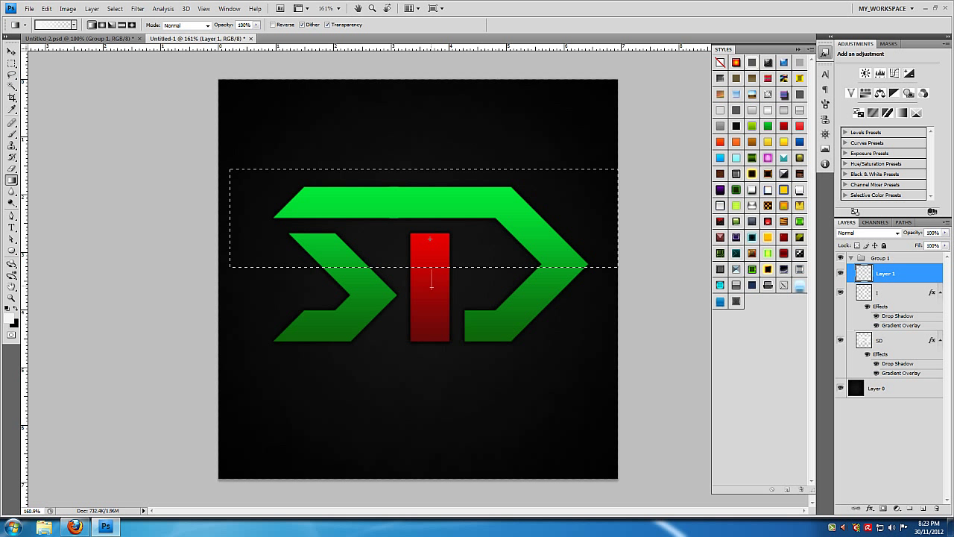
left_click_drag(431, 224, 431, 224)
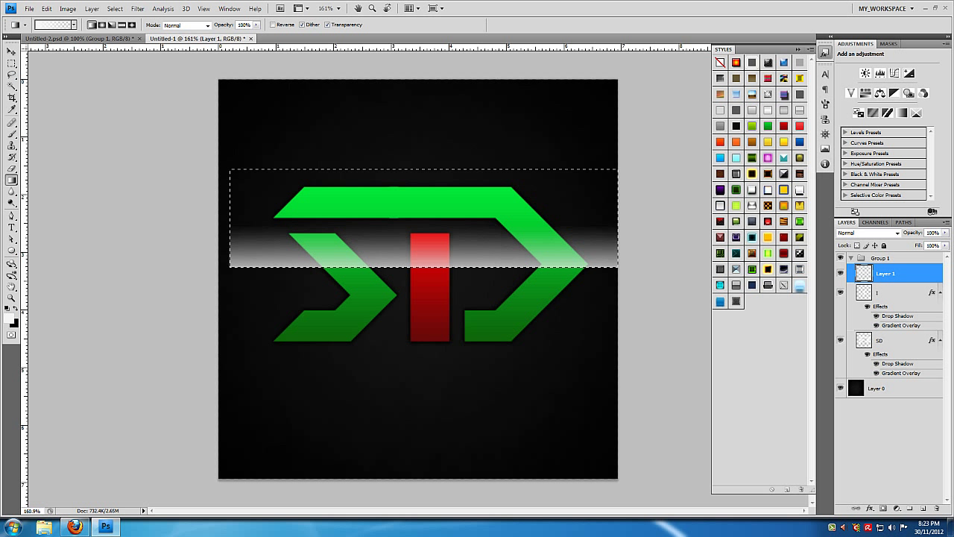
left_click(863, 340, "ctrl")
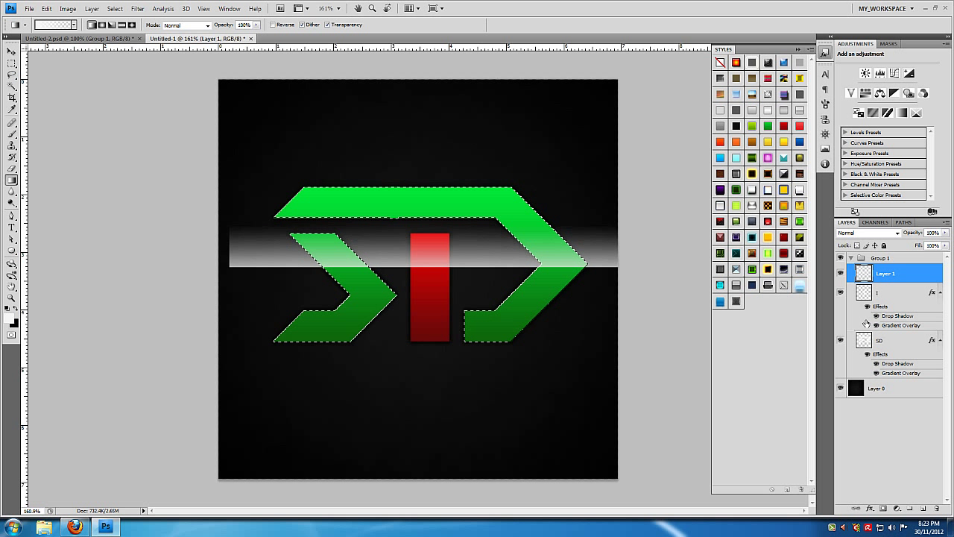
left_click(863, 295, "ctrl")
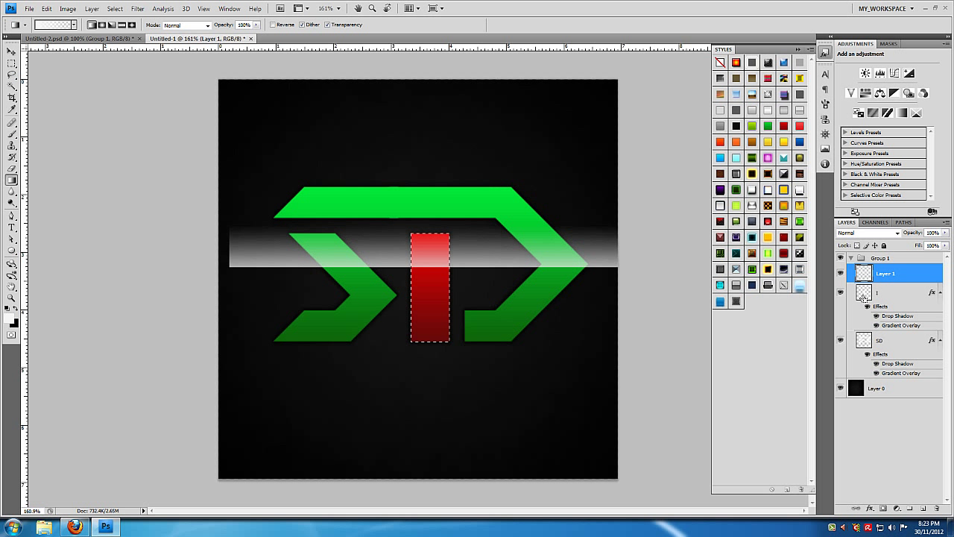
left_click(863, 340, "ctrl+shift")
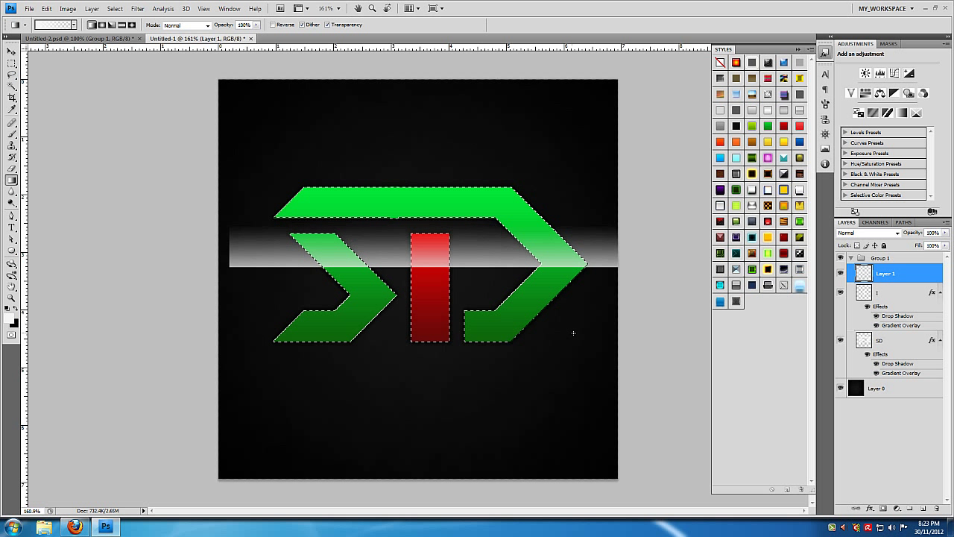
key("ctrl+d")
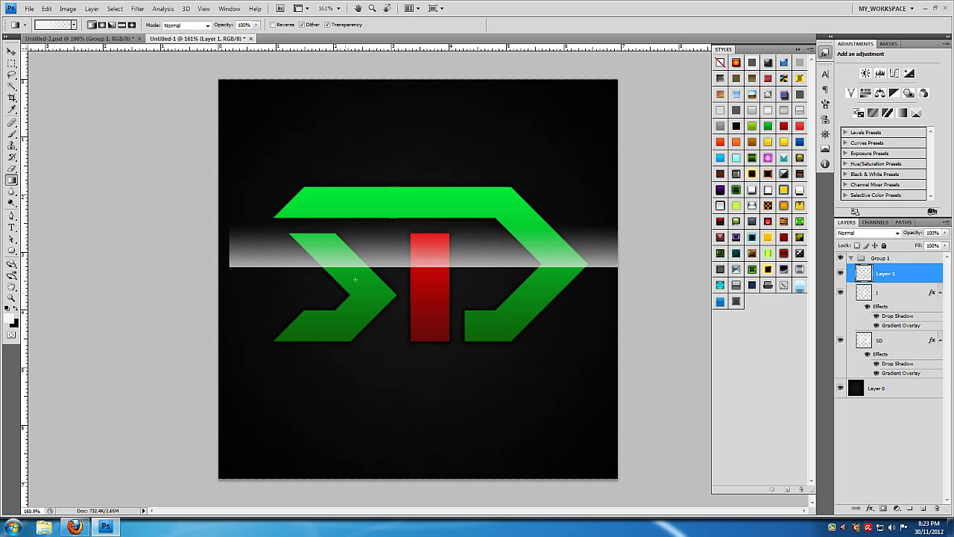
Step: Load the SD and I shapes as one combined selection, invert it, and delete Layer 1's gradient outside the lettering
left_click(841, 273)
left_click(841, 273)
key("Return")
left_click(841, 340)
left_click(841, 340)
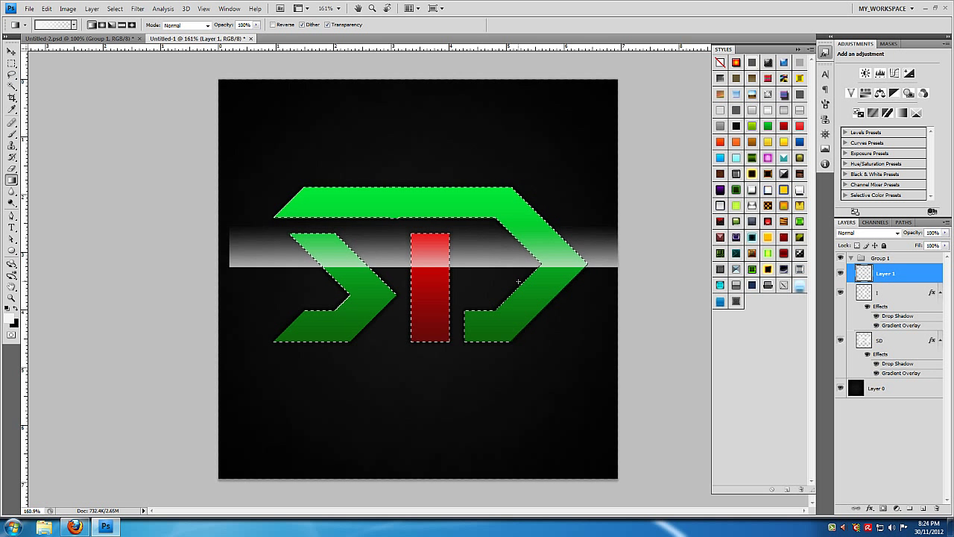
key("ctrl+shift+i")
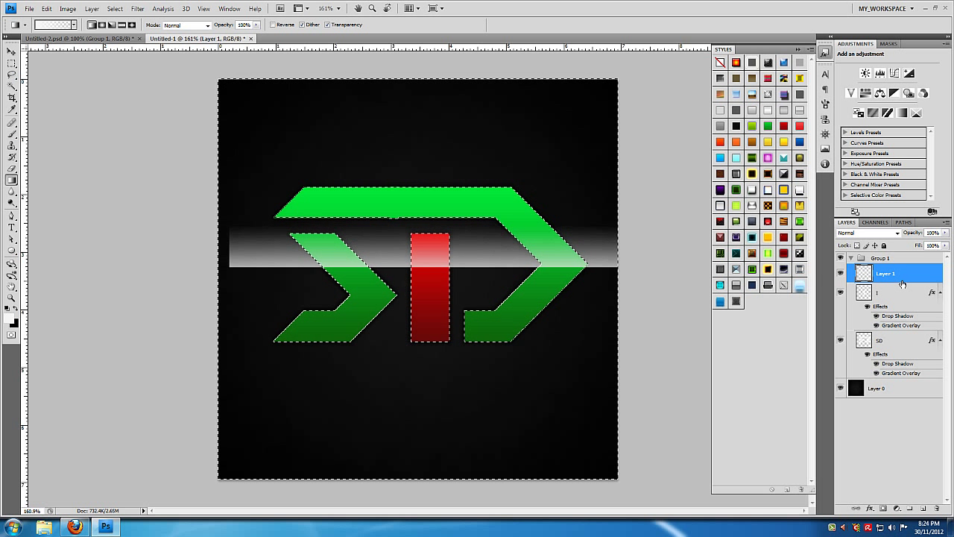
key("Delete")
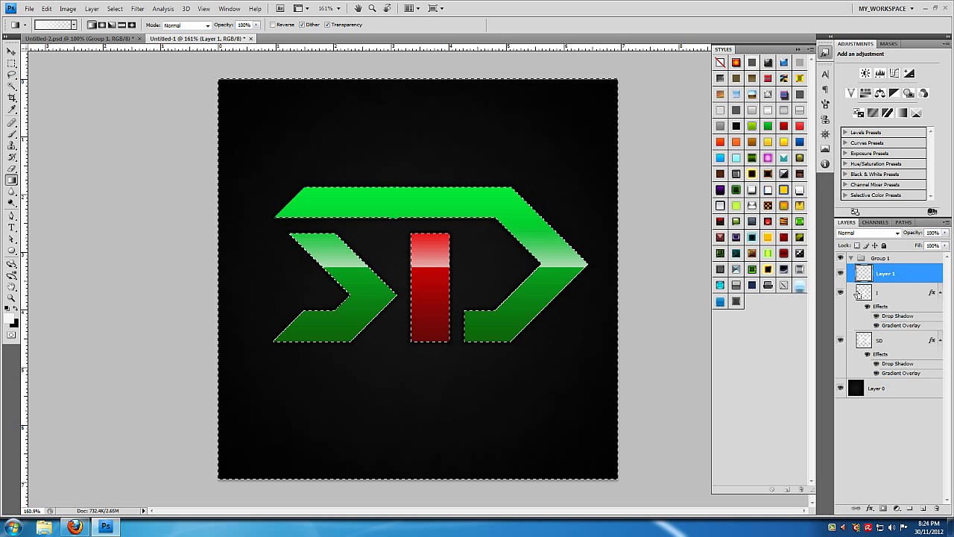
key("ctrl+d")
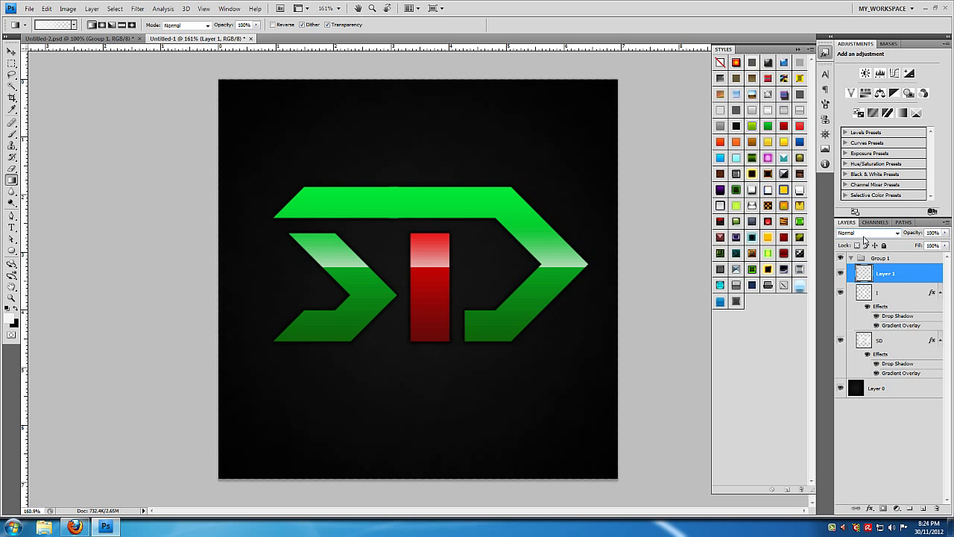
Step: Lower Layer 1's opacity to soften the white highlight across the lettering
left_click_drag(934, 233, 880, 231)
left_click(918, 234)
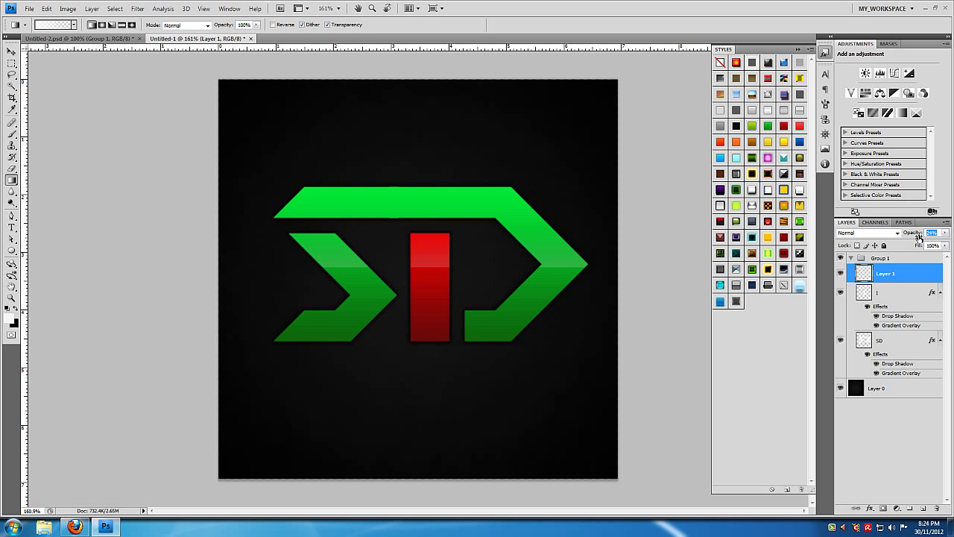
type("86")
key("Return")
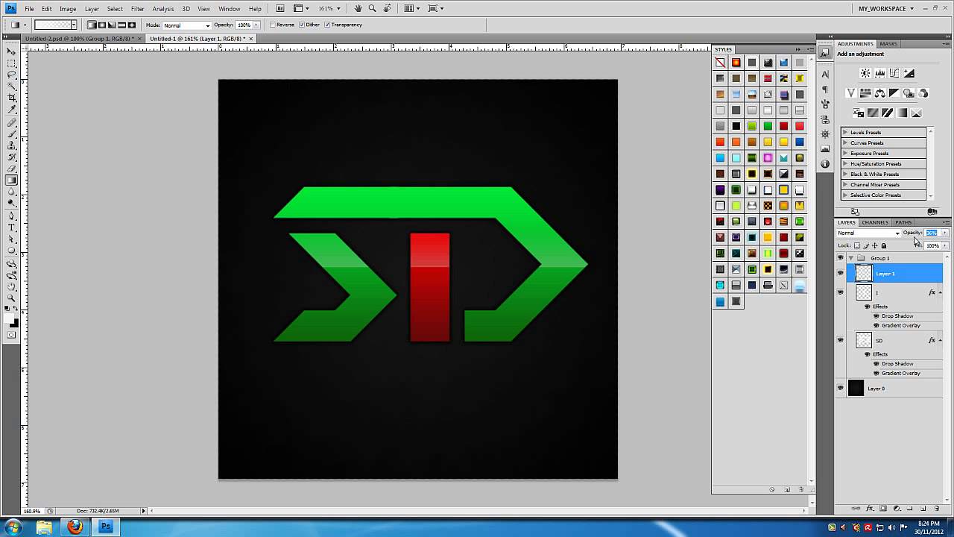
left_click_drag(910, 234, 897, 239)
left_click(896, 296)
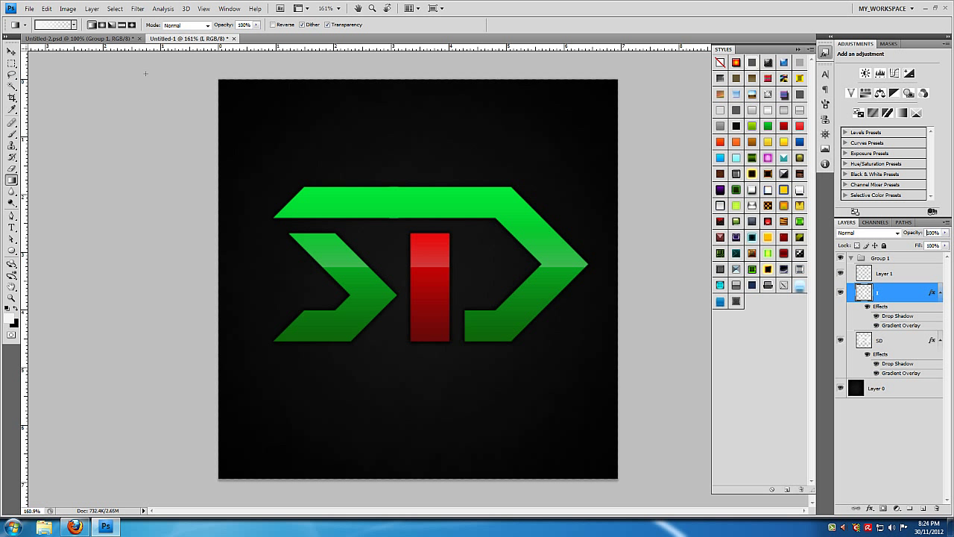
Step: Inspect the finished logo's edges and shadows up close in Untitled-2.psd, and return to Untitled-1
left_click(101, 38)
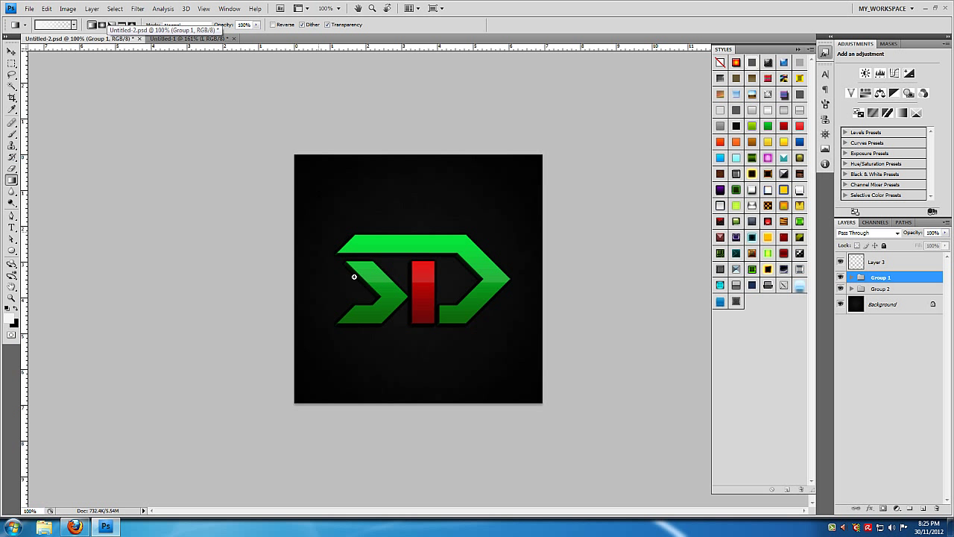
left_click_drag(317, 231, 524, 358)
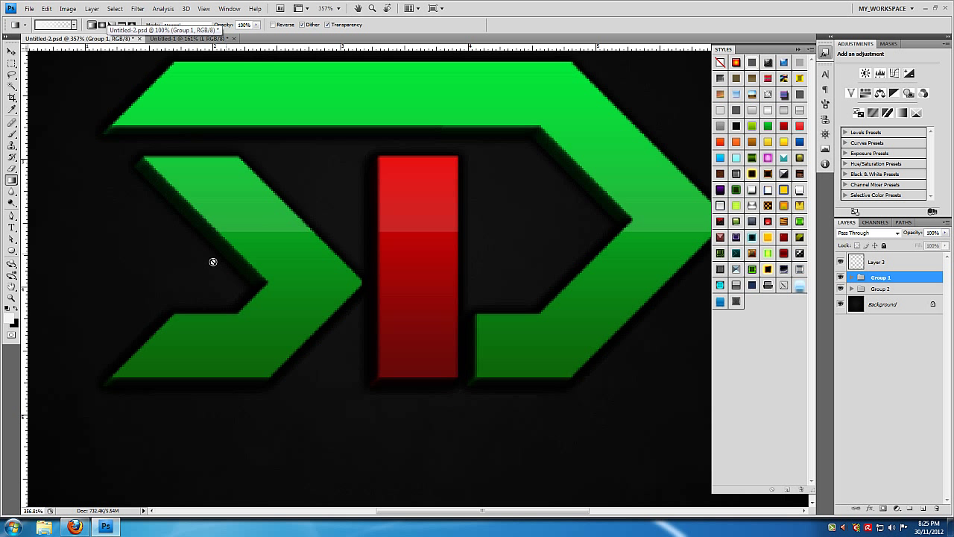
key("z")
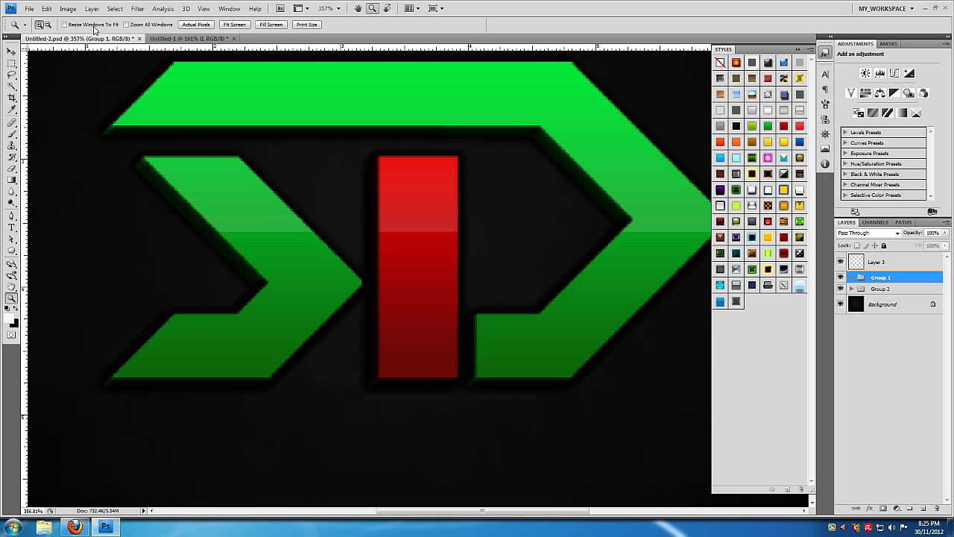
left_click(196, 25)
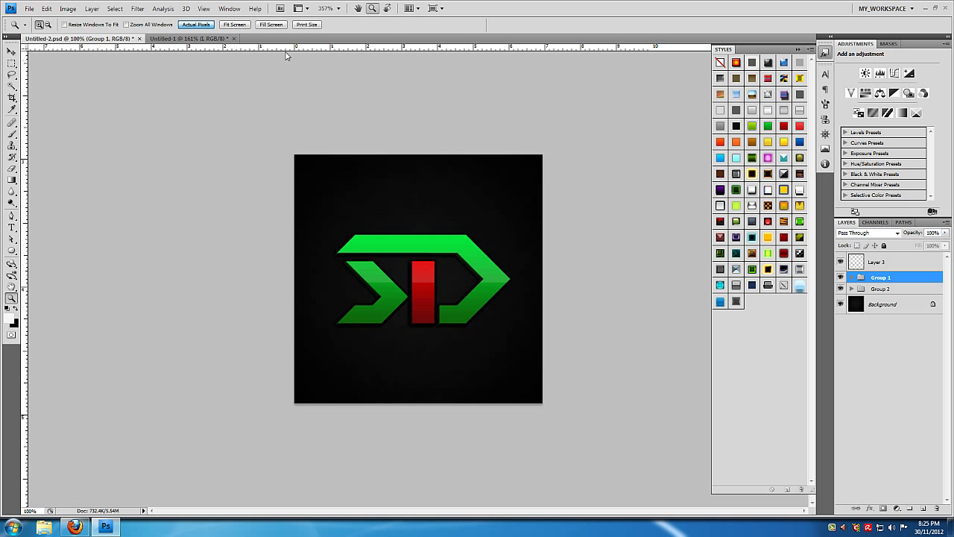
left_click(179, 38)
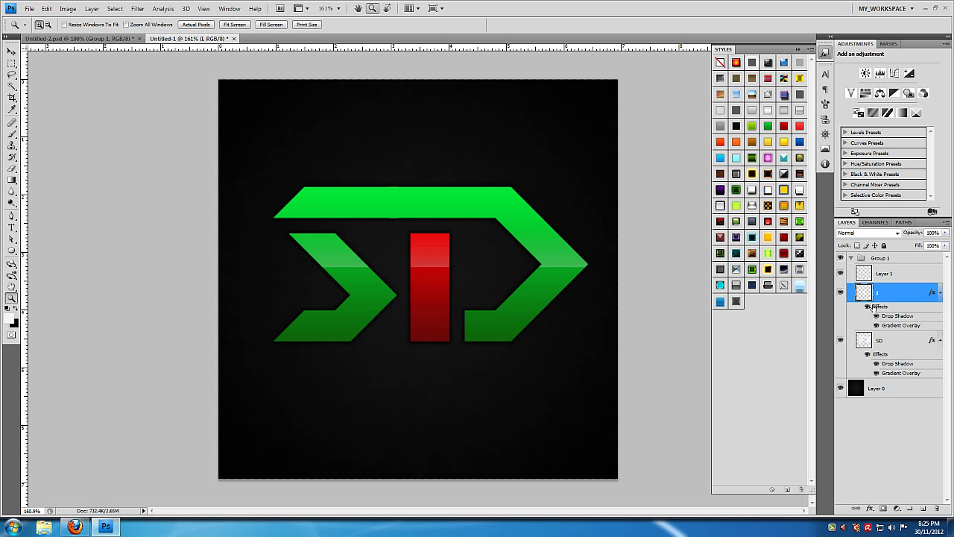
Step: Duplicate the SD layer five times with its effects to deepen the drop shadow around the green letters
left_click(902, 339)
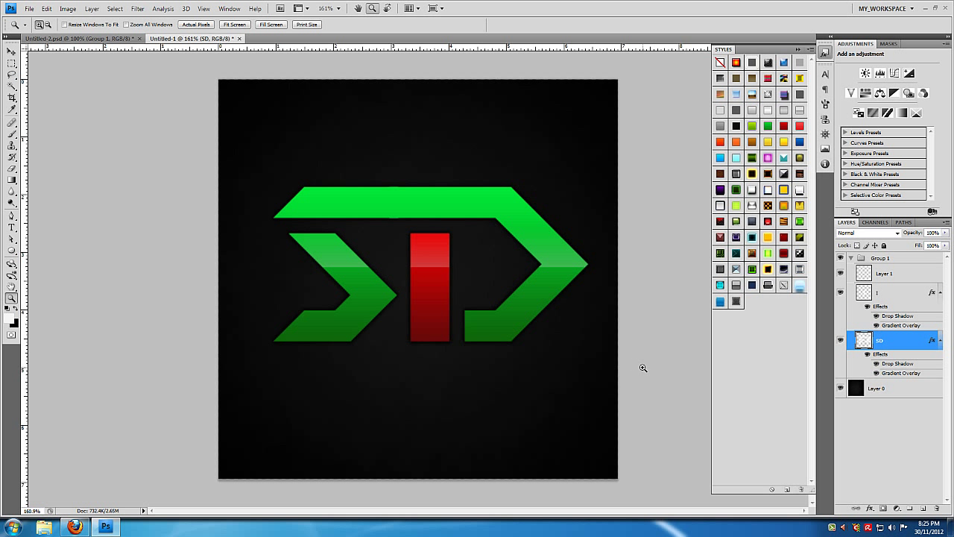
key("ctrl+j")
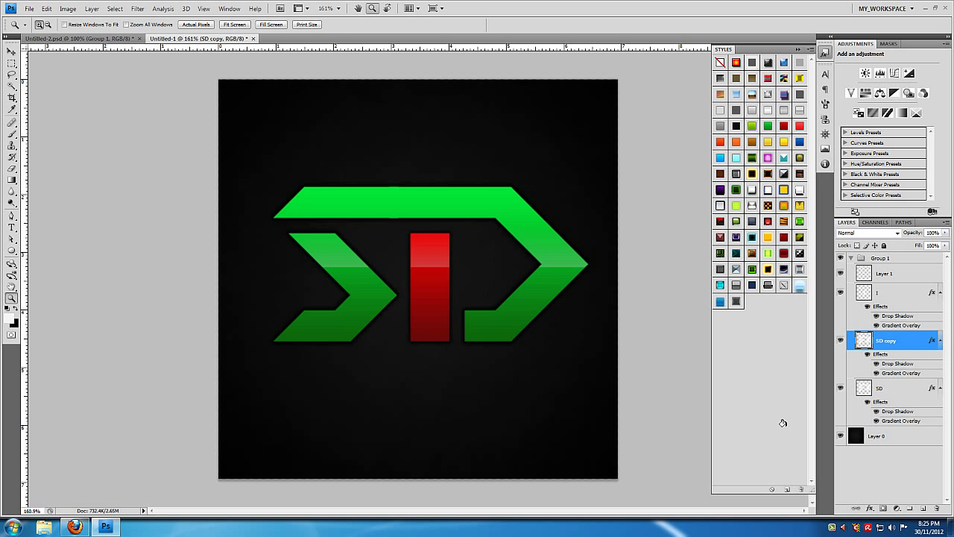
left_click(893, 388)
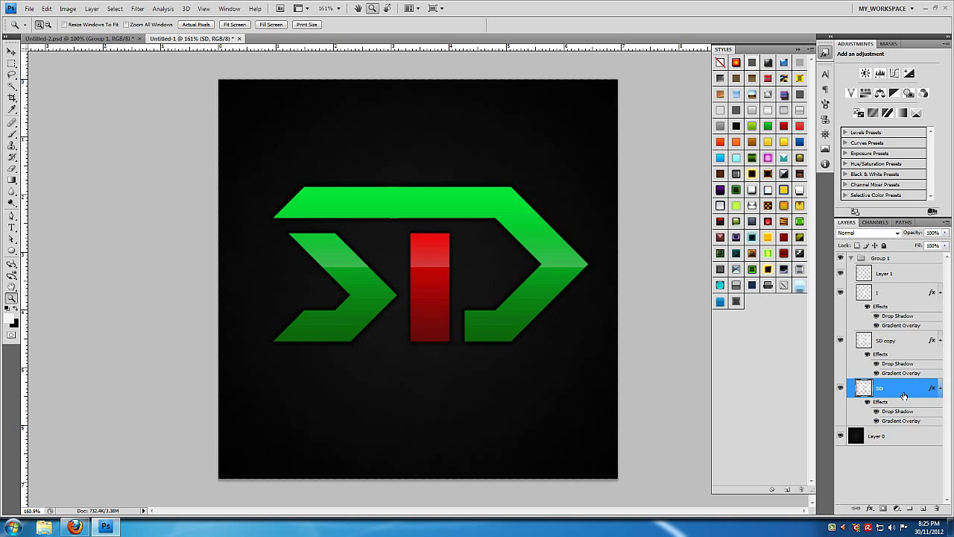
left_click(12, 52)
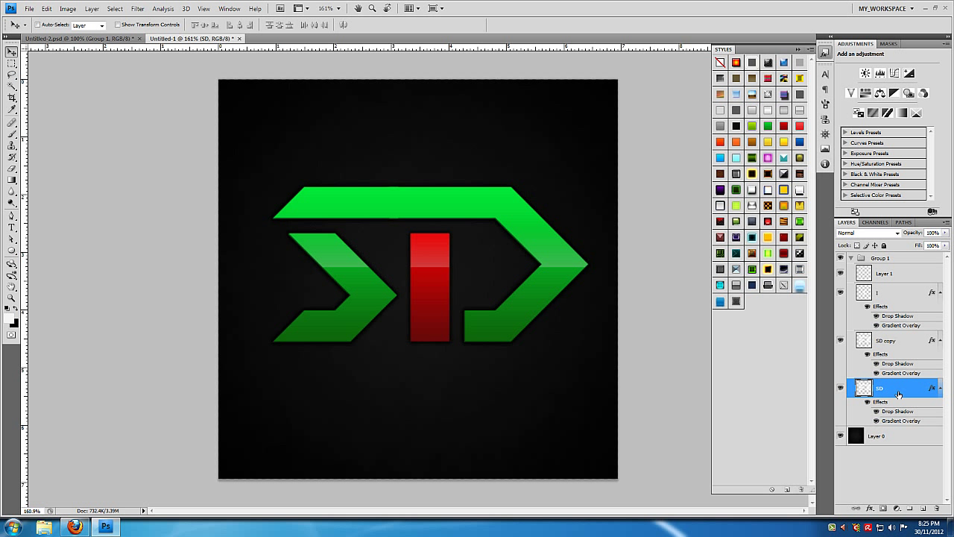
key("ctrl+j")
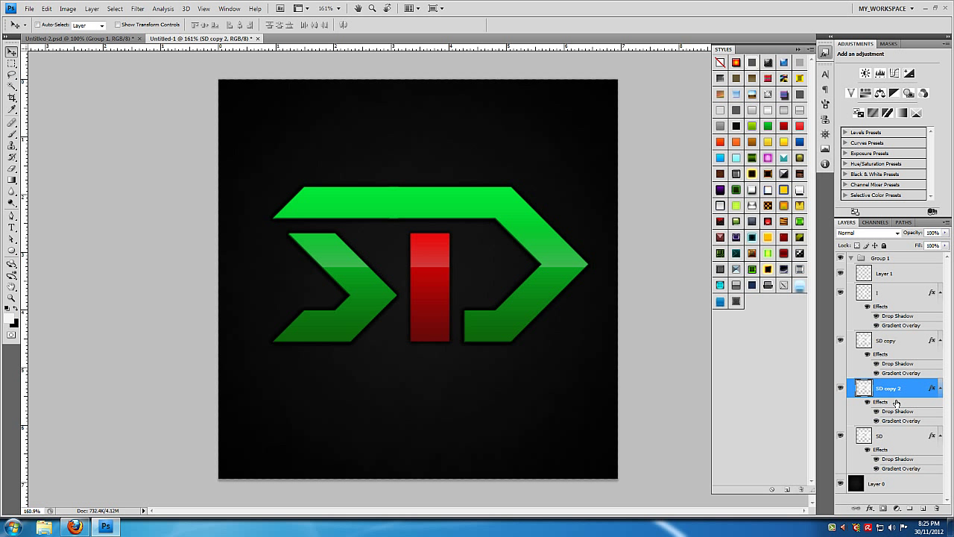
left_click(902, 438)
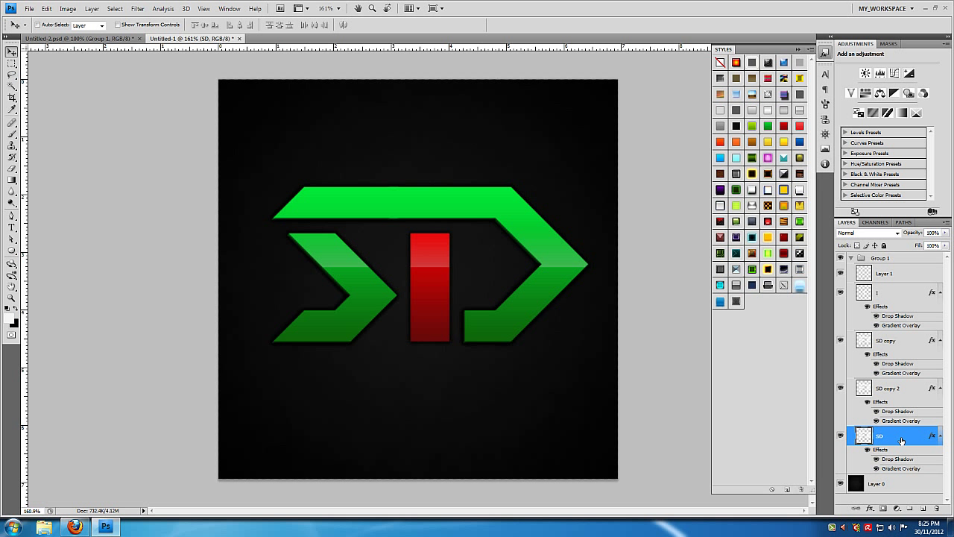
key("ctrl+j")
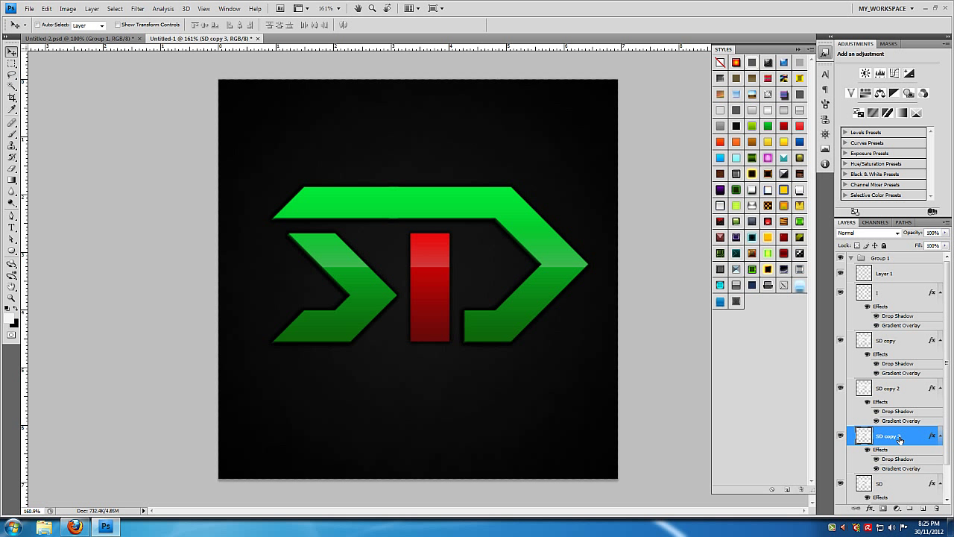
scroll(899, 439, "down", 1)
left_click(891, 462)
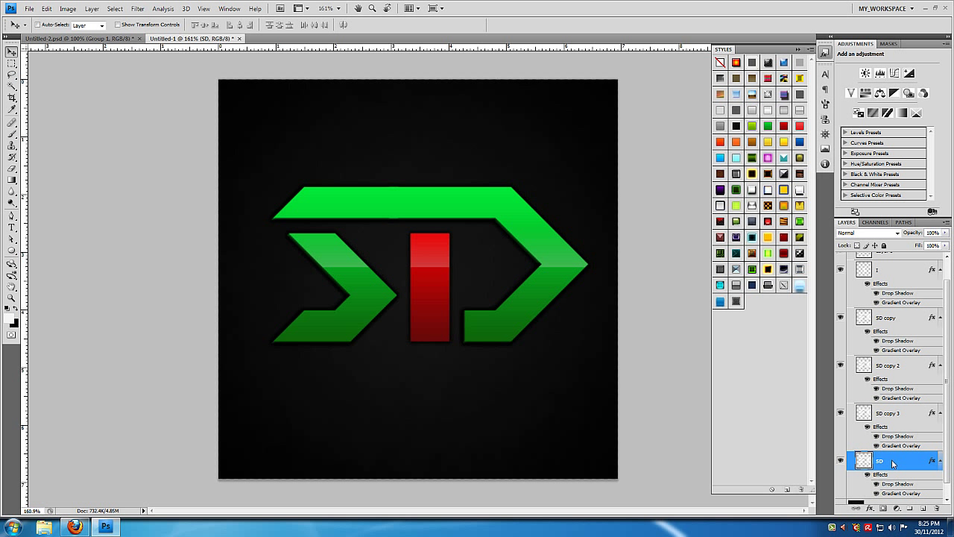
scroll(891, 462, "down", 1)
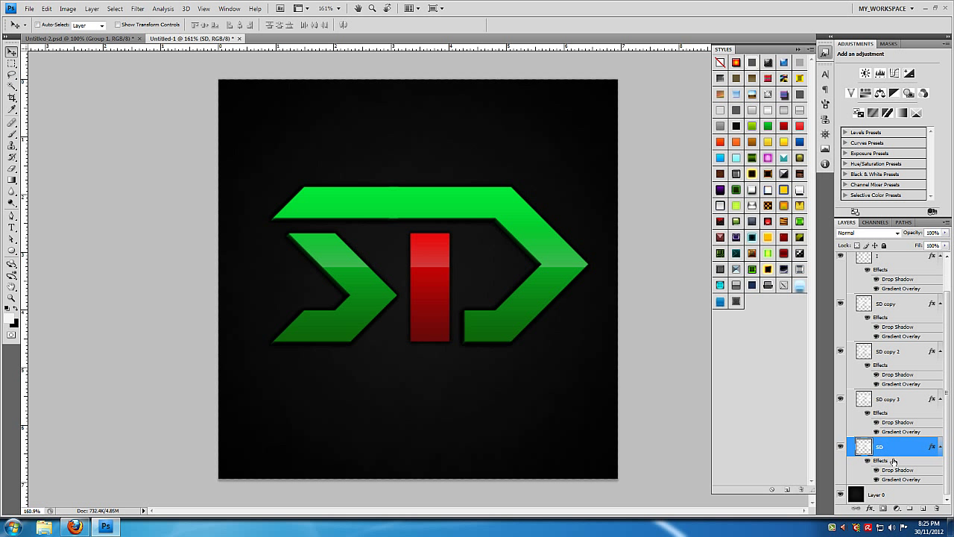
key("ctrl+j")
scroll(897, 468, "down", 1)
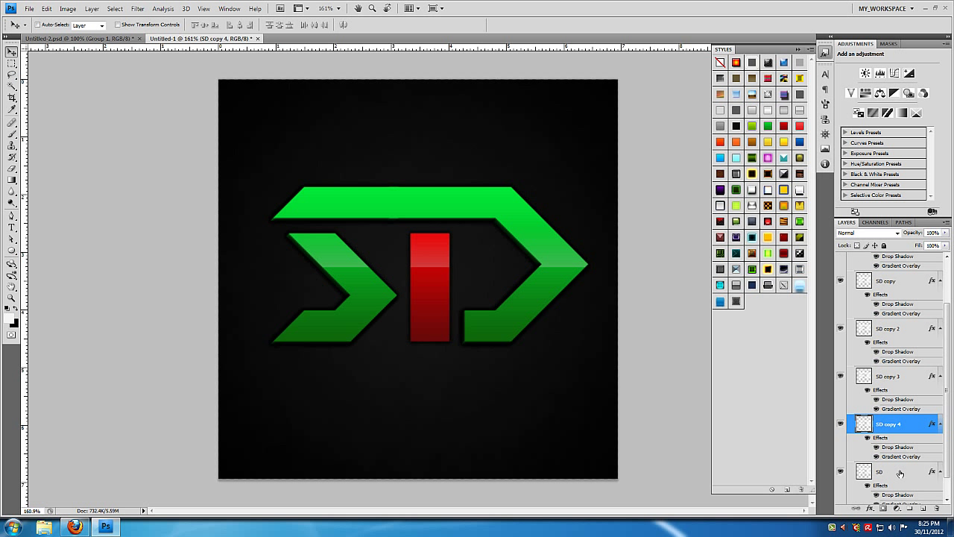
left_click(900, 472)
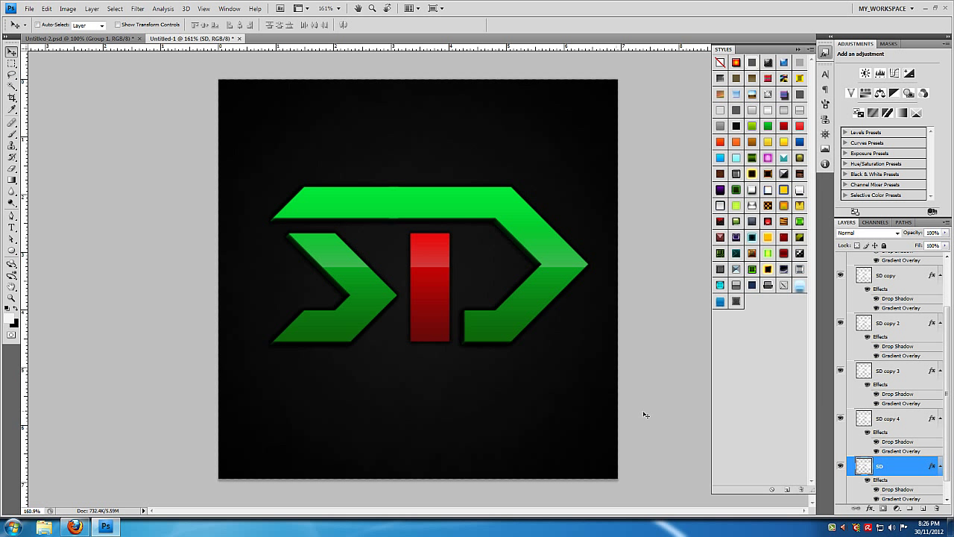
scroll(895, 462, "down", 2)
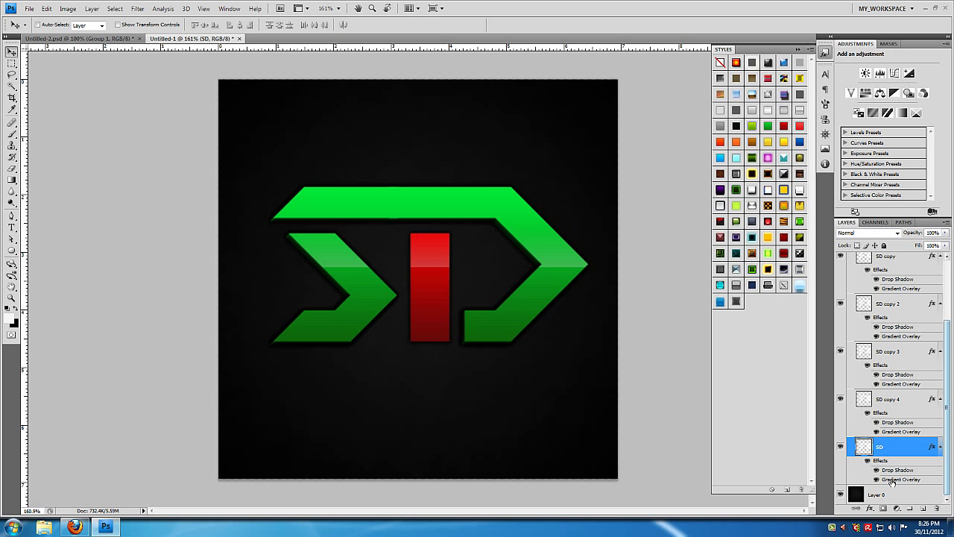
key("ctrl+j")
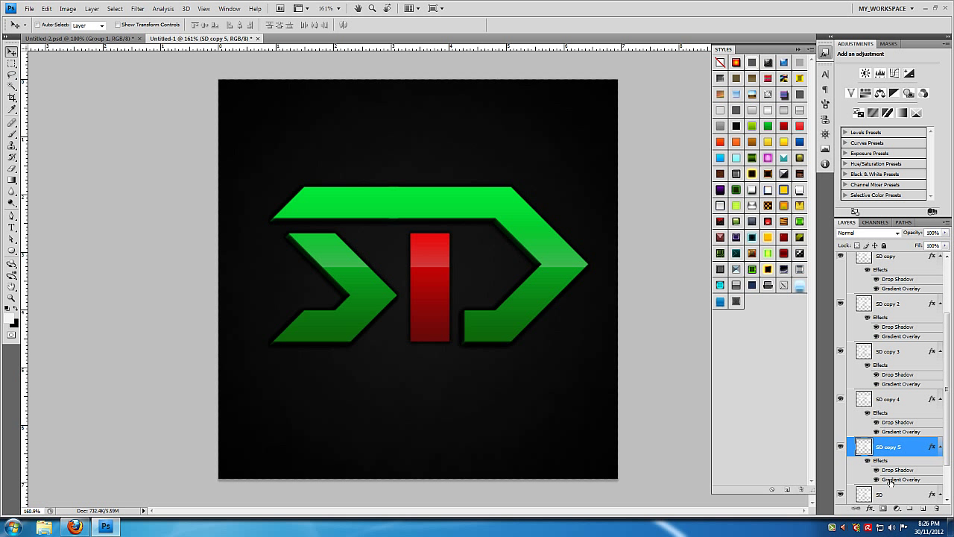
scroll(890, 481, "down", 1)
left_click(846, 493)
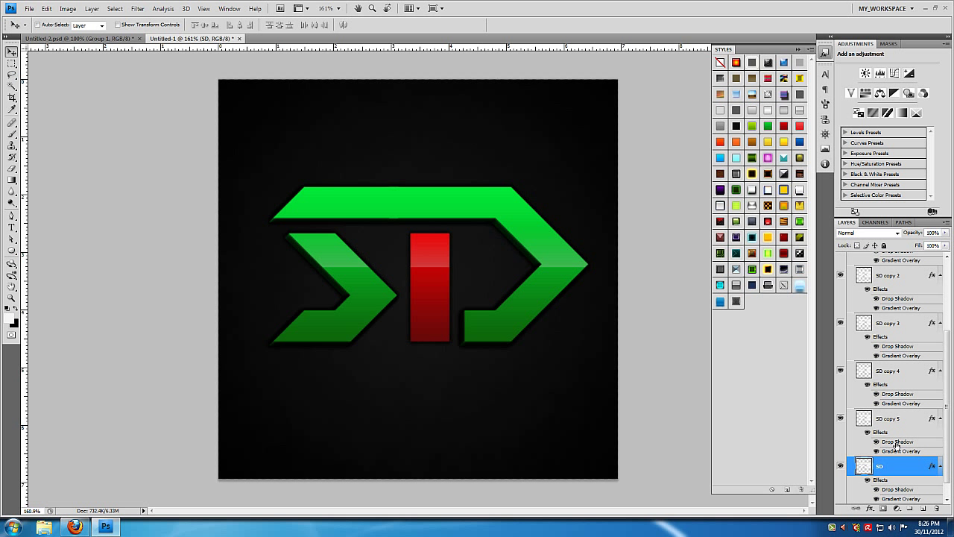
Step: Duplicate the I layer five times with its effects to deepen the drop shadow around the red letter
scroll(898, 320, "up", 1)
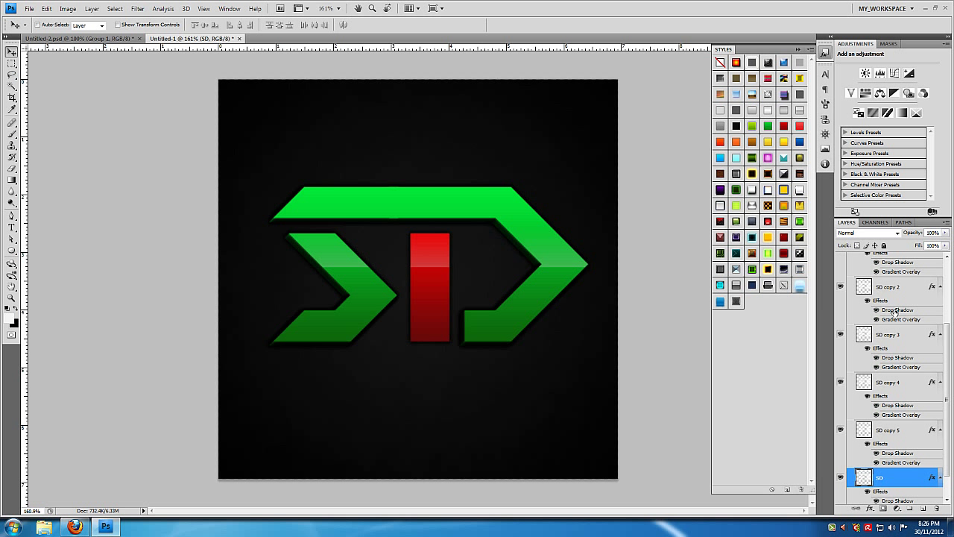
scroll(892, 300, "up", 1)
scroll(892, 298, "up", 8)
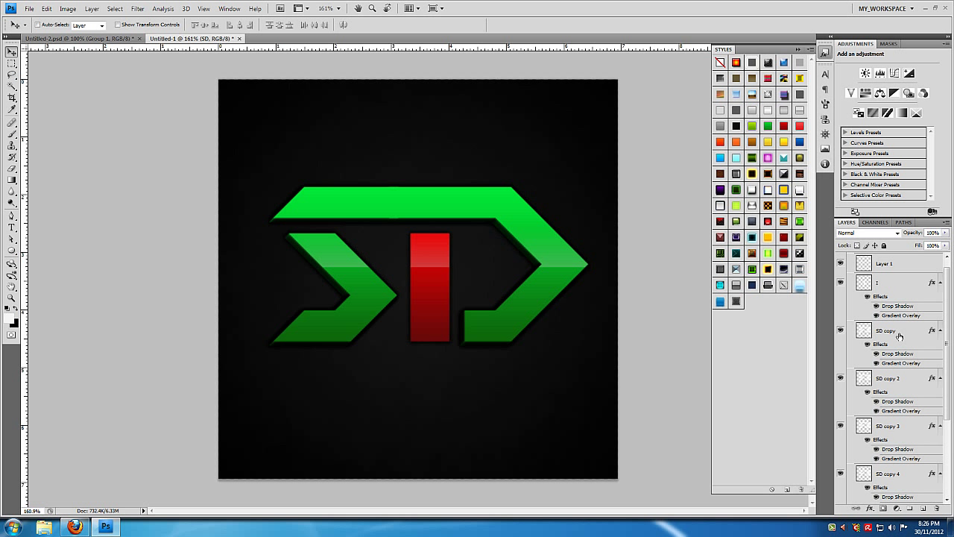
left_click(892, 289)
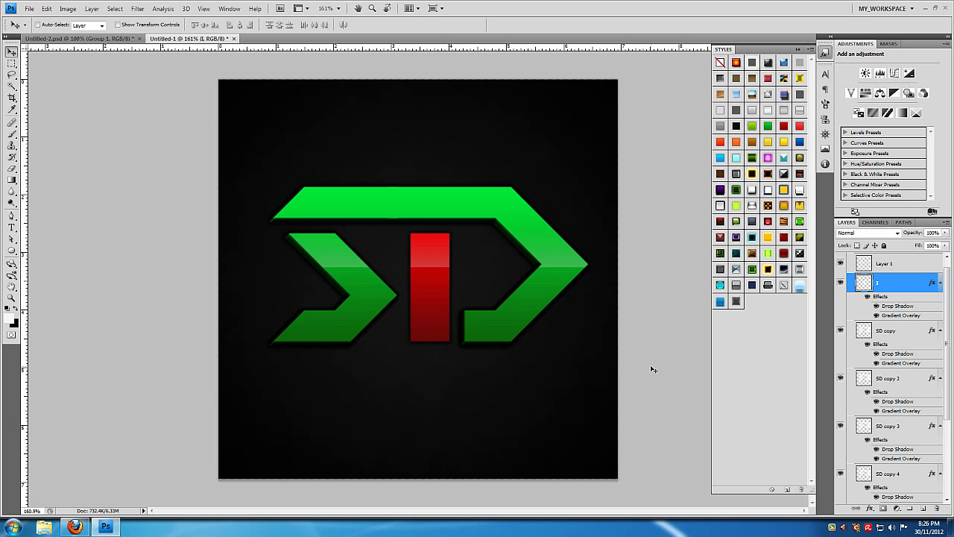
key("ctrl+j")
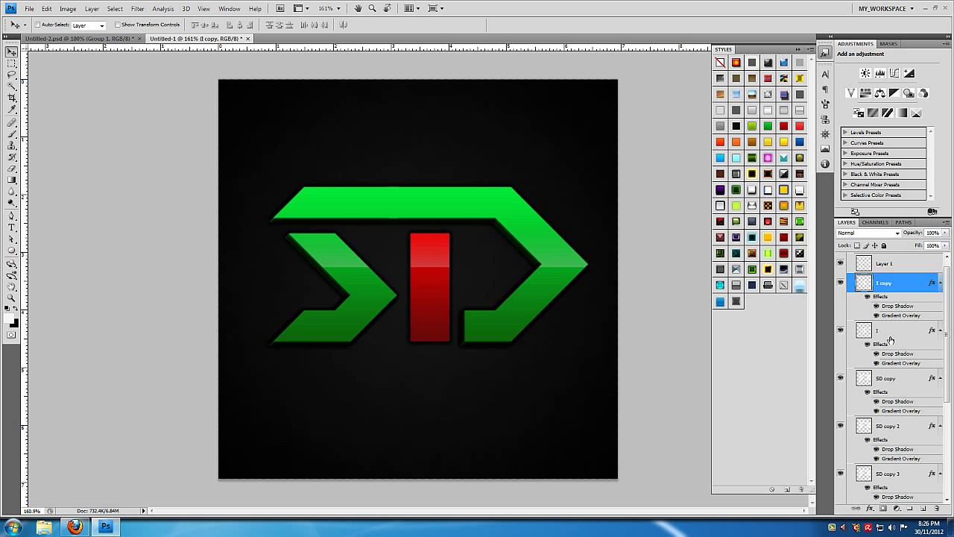
left_click(887, 335)
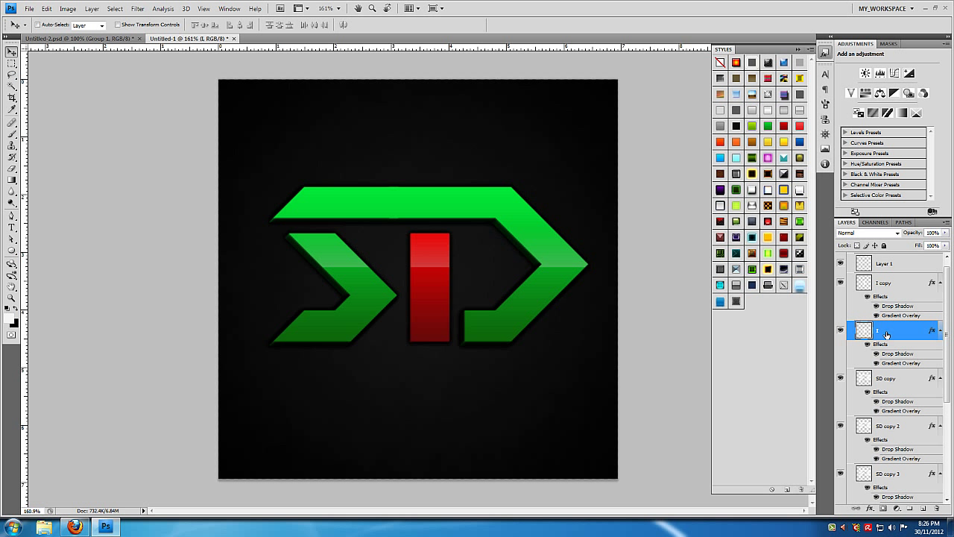
key("ctrl+j")
scroll(887, 334, "down", 1)
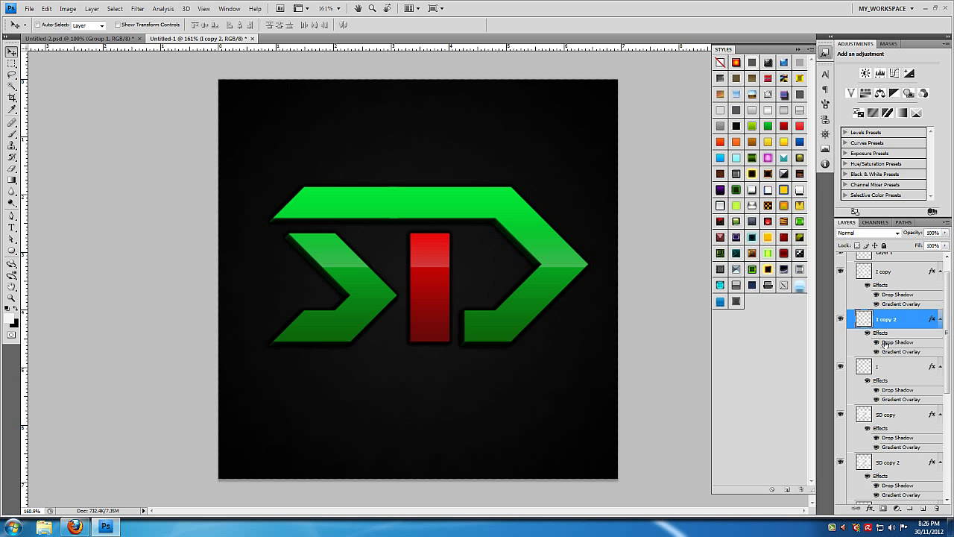
left_click(891, 365)
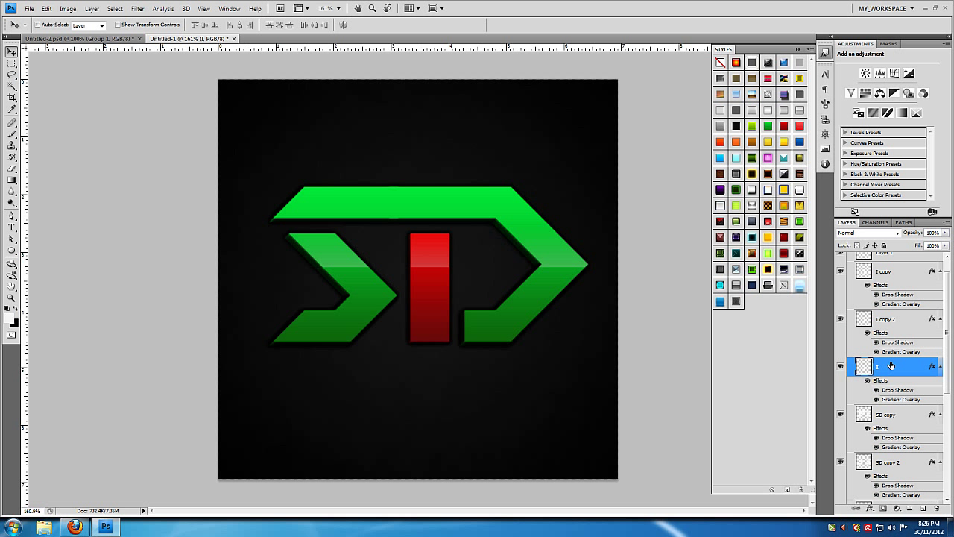
key("ctrl+j")
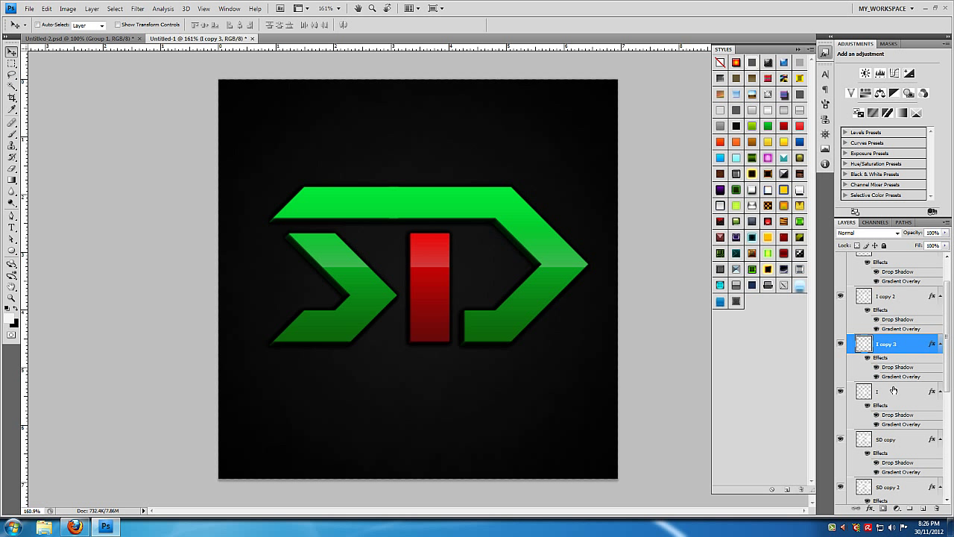
left_click(893, 390)
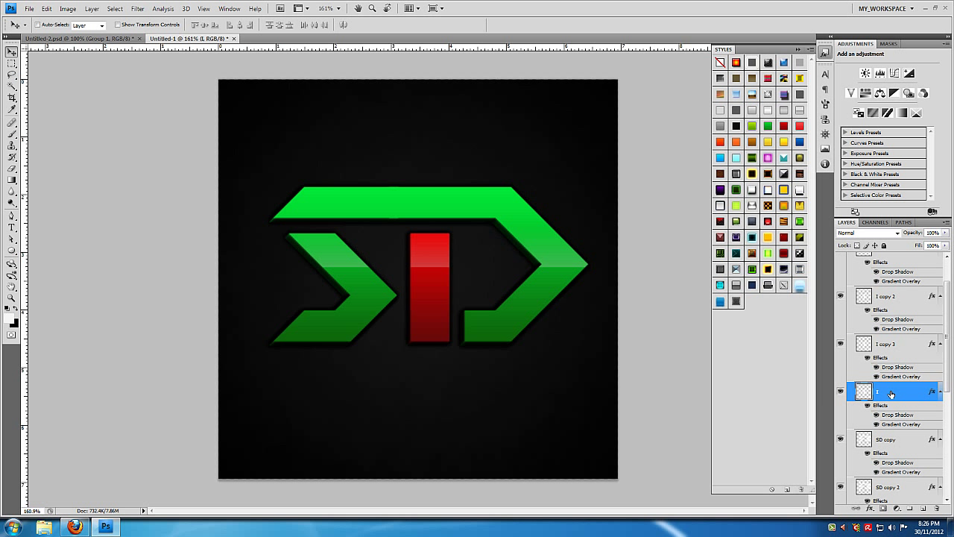
scroll(885, 401, "down", 1)
key("ctrl+j")
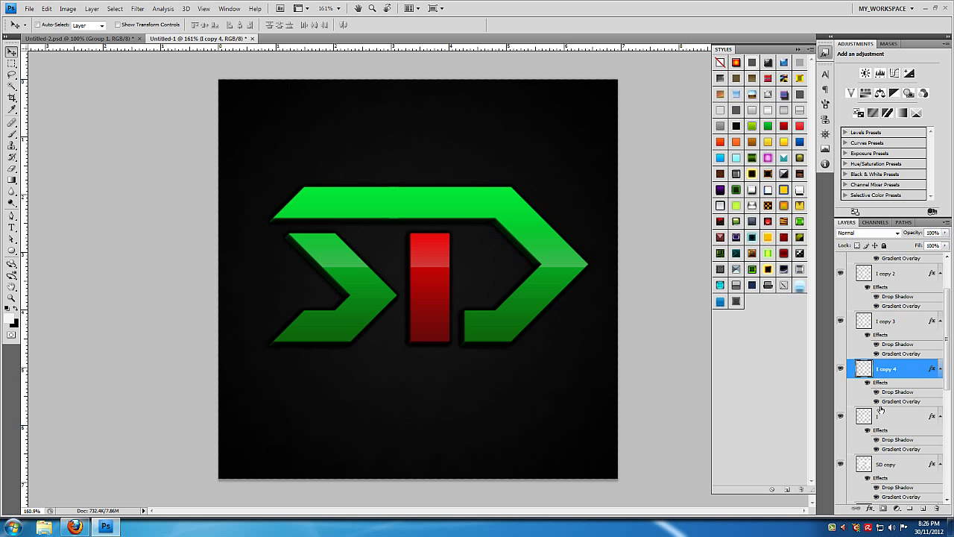
left_click(881, 414)
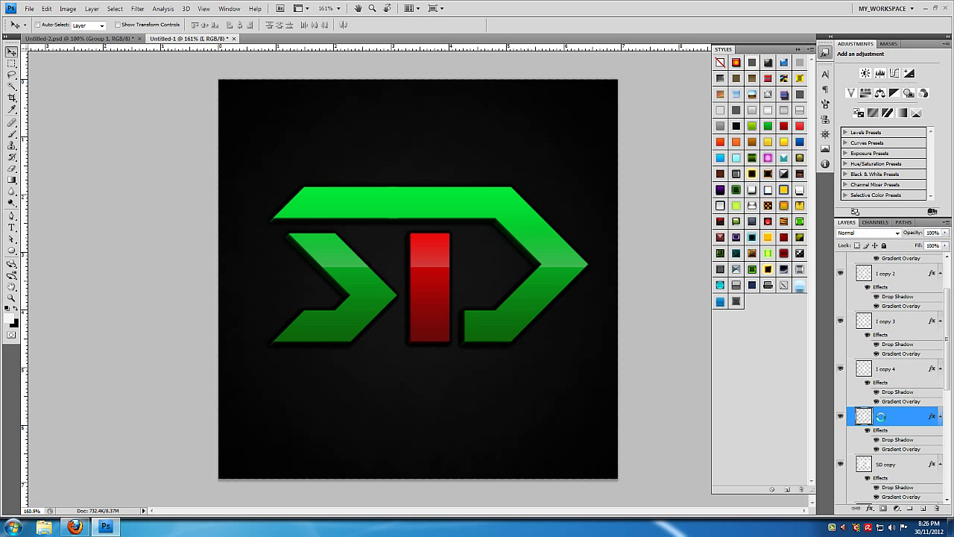
scroll(884, 417, "down", 1)
scroll(891, 403, "up", 2)
scroll(894, 327, "up", 3)
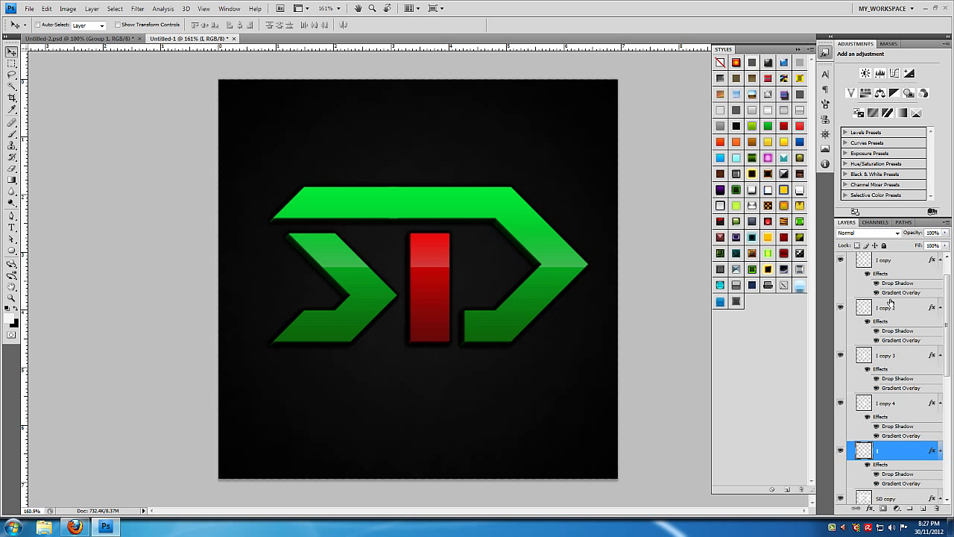
scroll(888, 313, "down", 3)
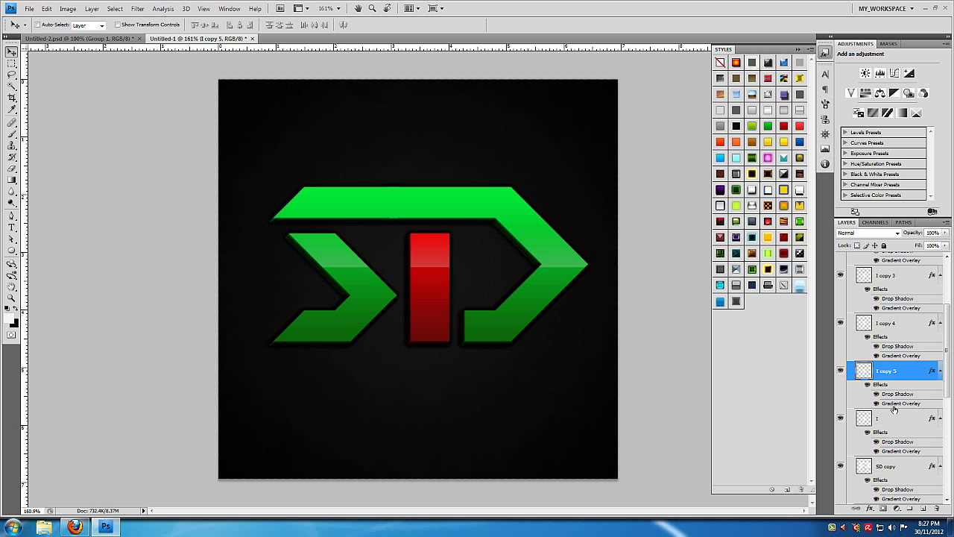
key("ctrl+j")
left_click(893, 414)
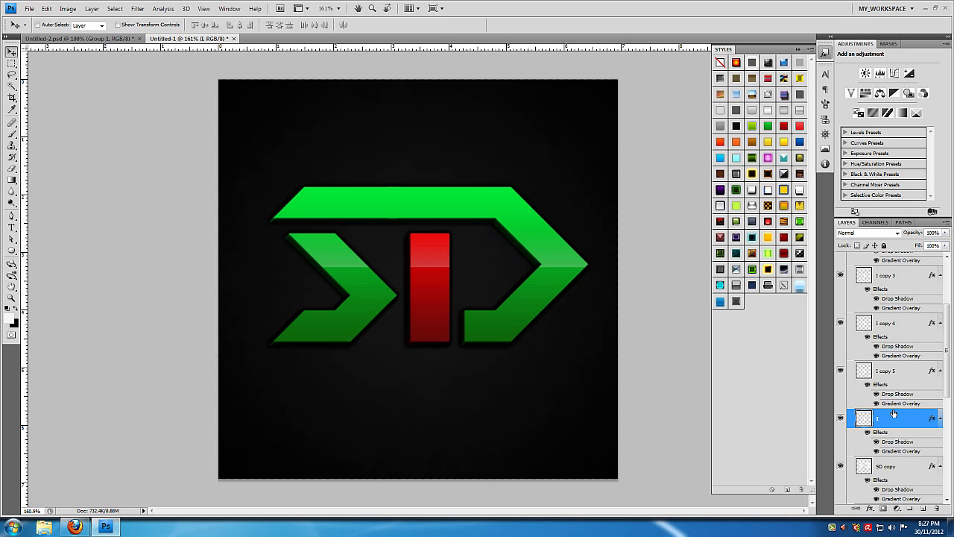
scroll(894, 414, "up", 3)
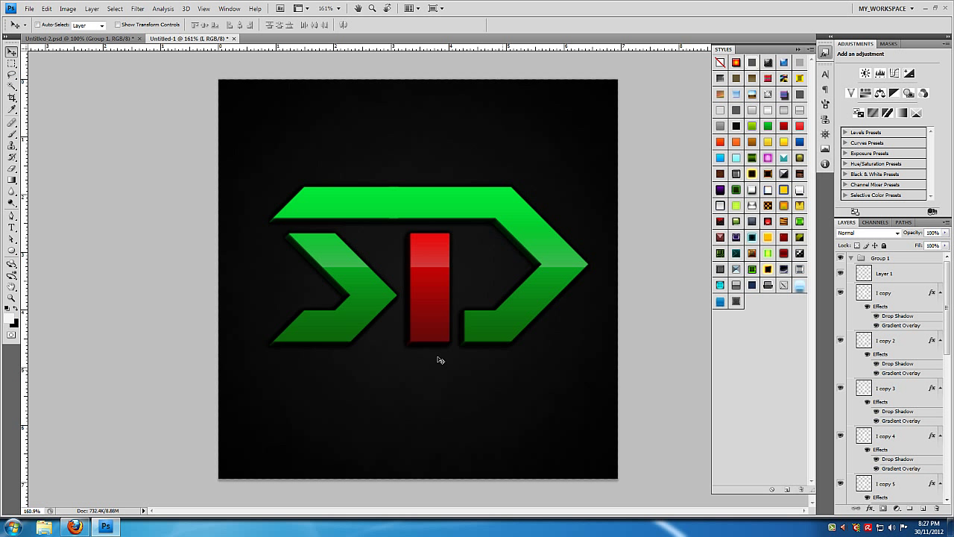
Step: Collapse Group 1 and scale the whole lettering down proportionally about its centre to 81.9%
left_click(851, 257)
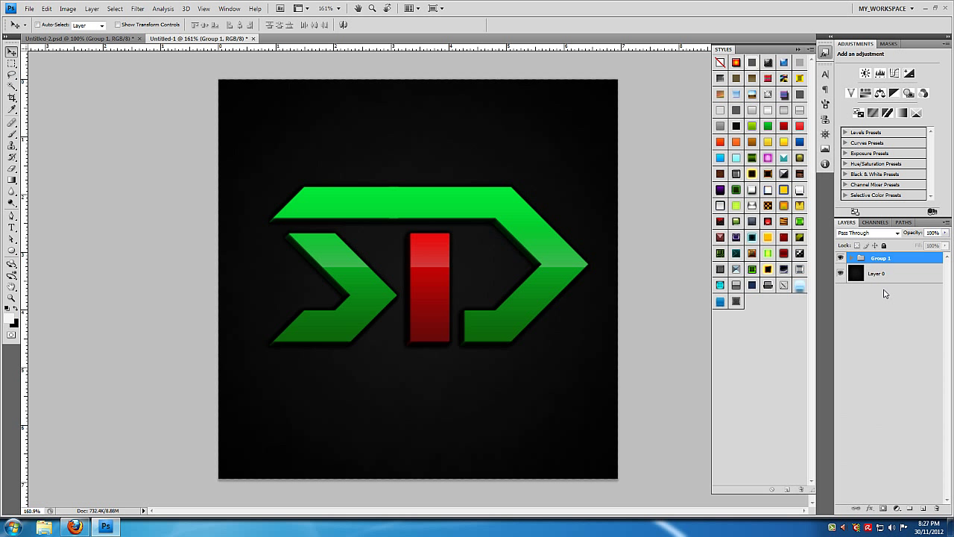
key("ctrl+t")
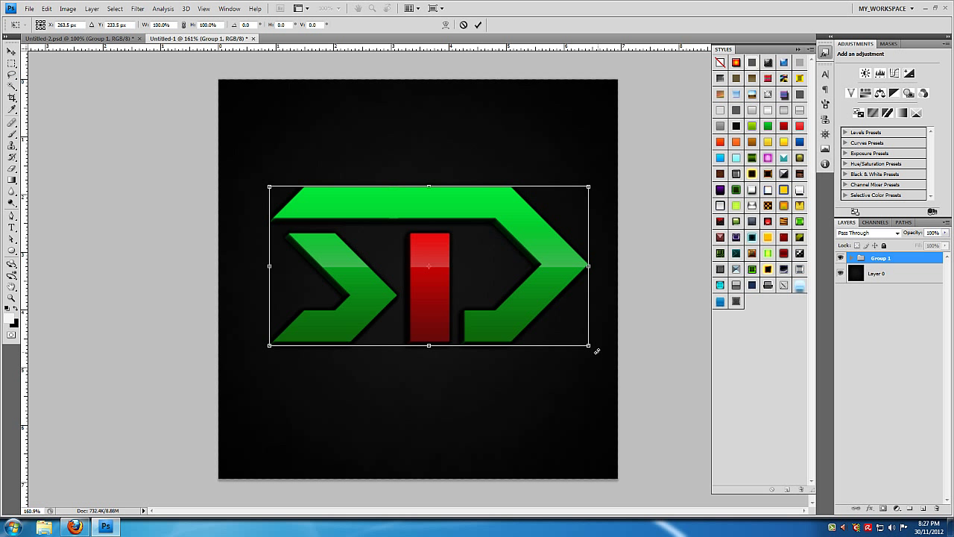
left_click_drag(585, 347, 560, 323)
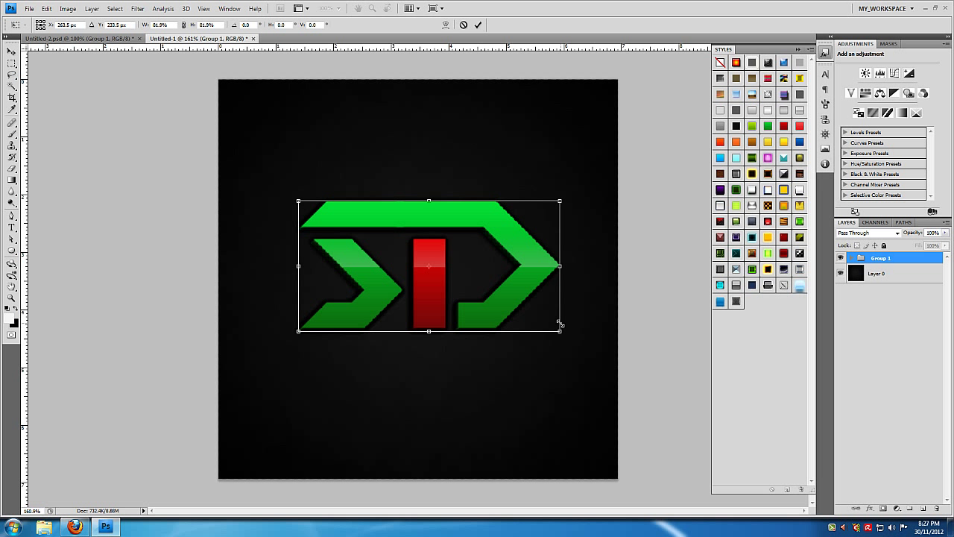
key("Return")
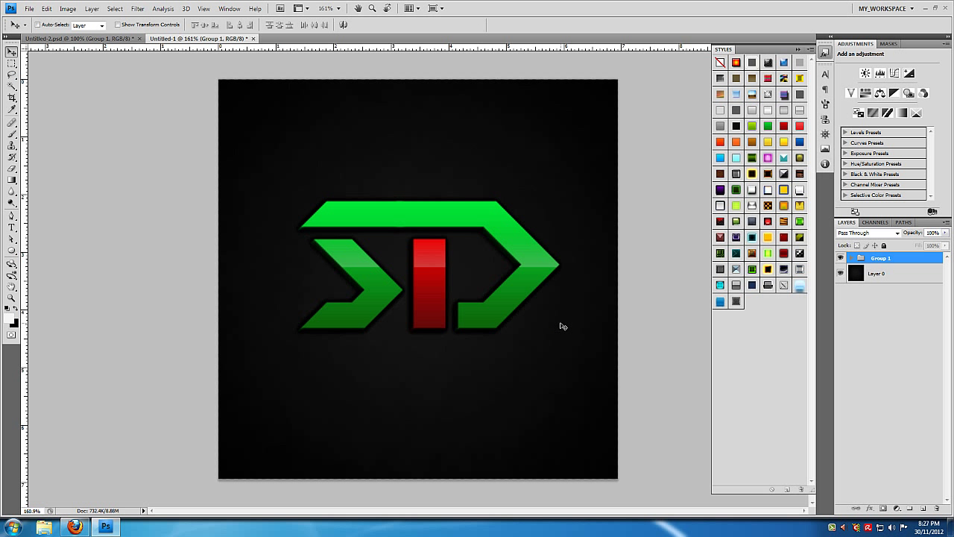
Step: Reposition the lettering group by eye near the canvas centre, viewing the image at actual pixels
left_click_drag(500, 301, 490, 305)
key("shift+Left")
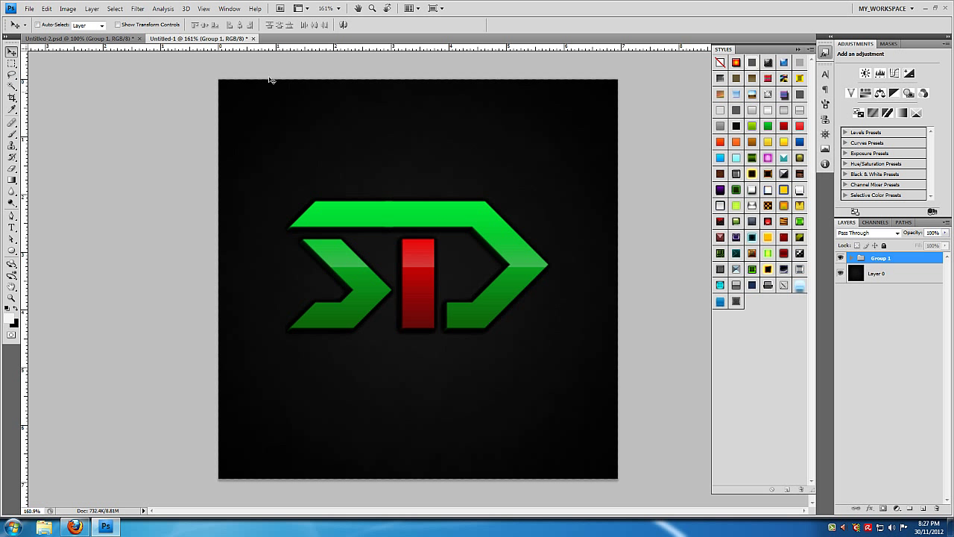
key("z")
left_click(196, 25)
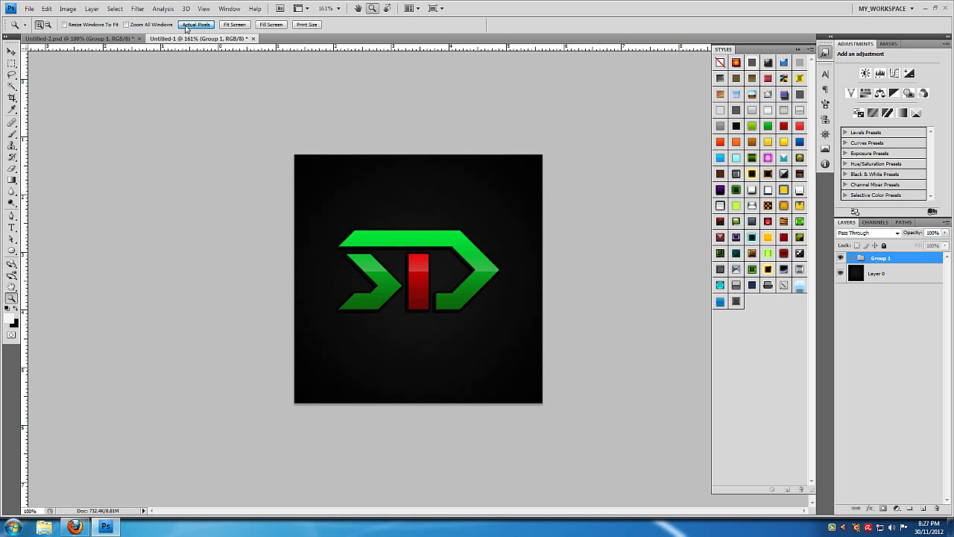
left_click(11, 51)
left_click_drag(430, 284, 439, 293)
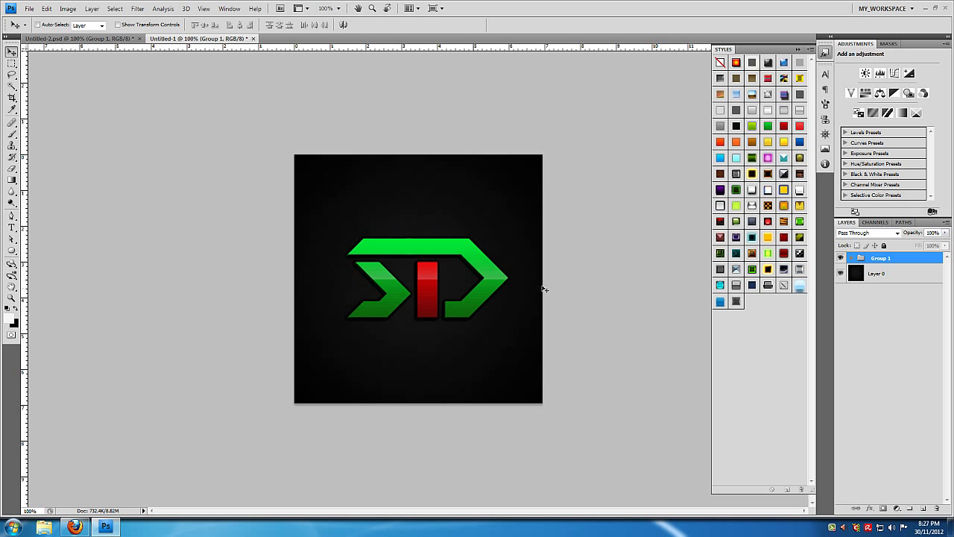
Step: Expand Group 1 and lower the opacity of its highlight layer, Layer 1, to 20%
left_click(850, 258)
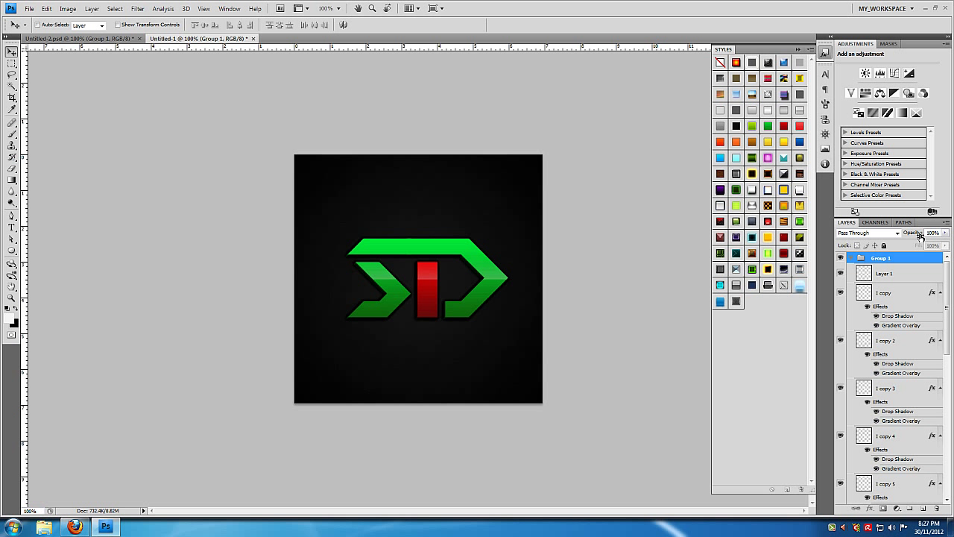
left_click(895, 273)
left_click_drag(915, 234, 906, 234)
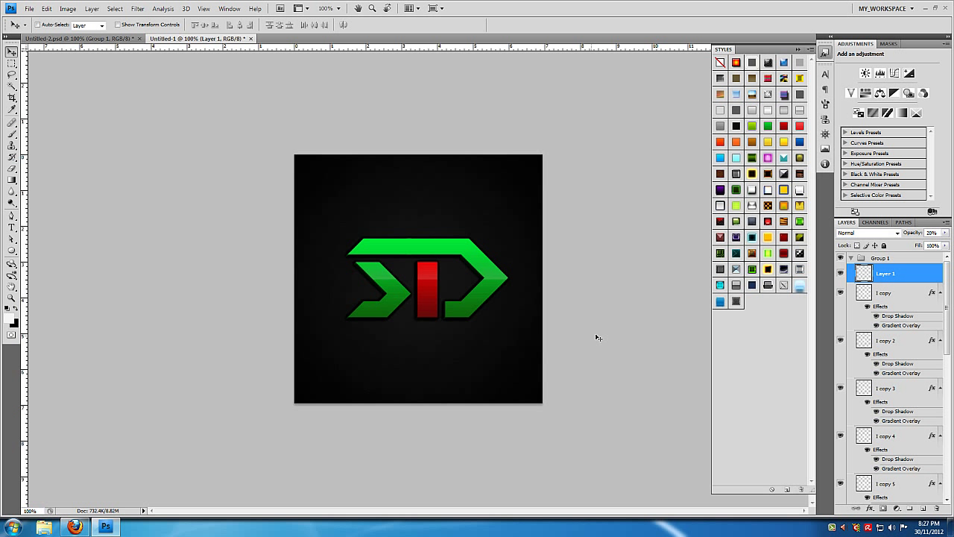
Step: Collapse Group 1 and centre it on the background Layer 0 by aligning both, leaving no layers selected
left_click(850, 257)
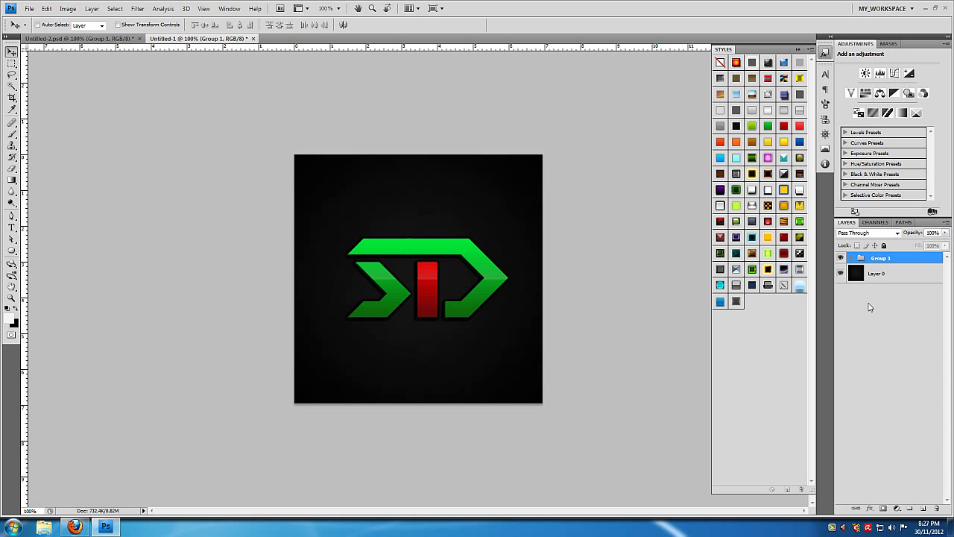
left_click(878, 277, "shift")
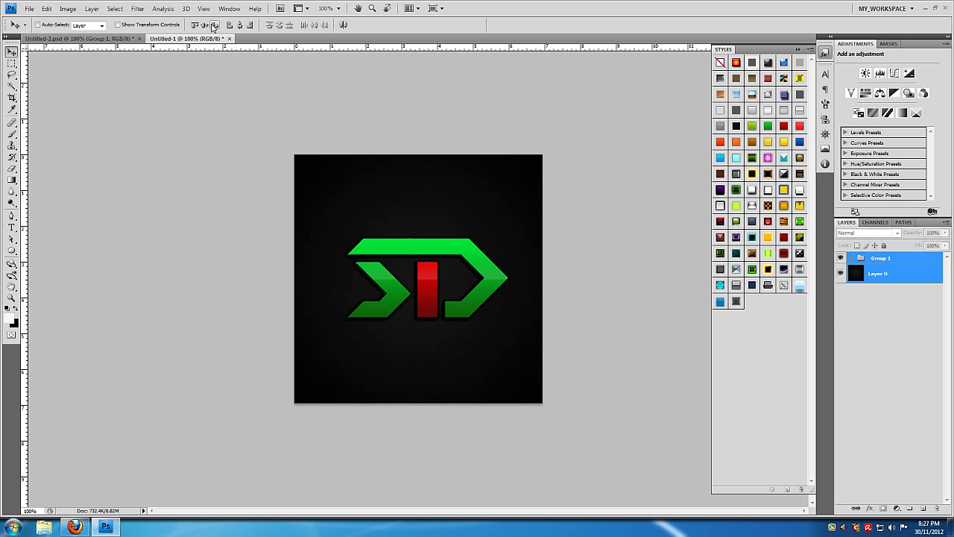
left_click(240, 25)
left_click(240, 25)
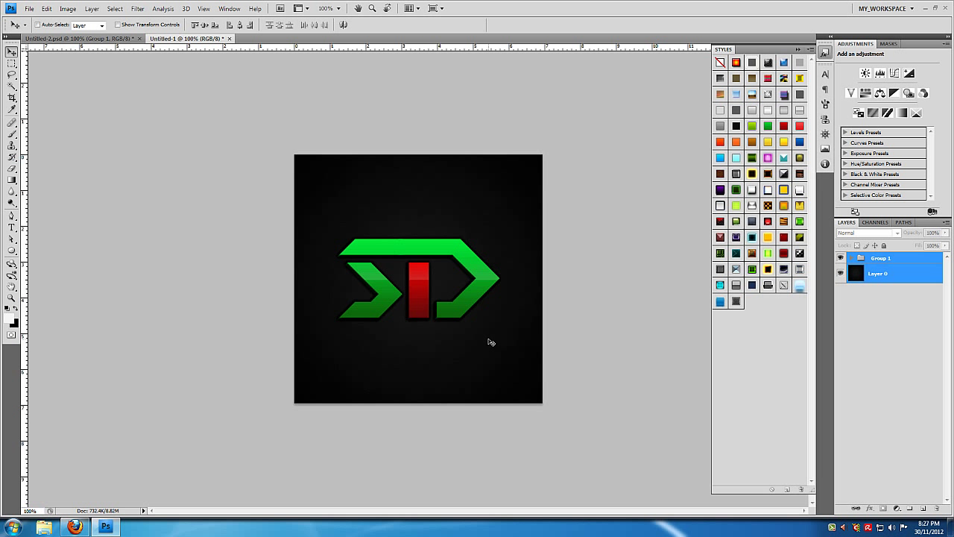
left_click(884, 341)
left_click(608, 349)
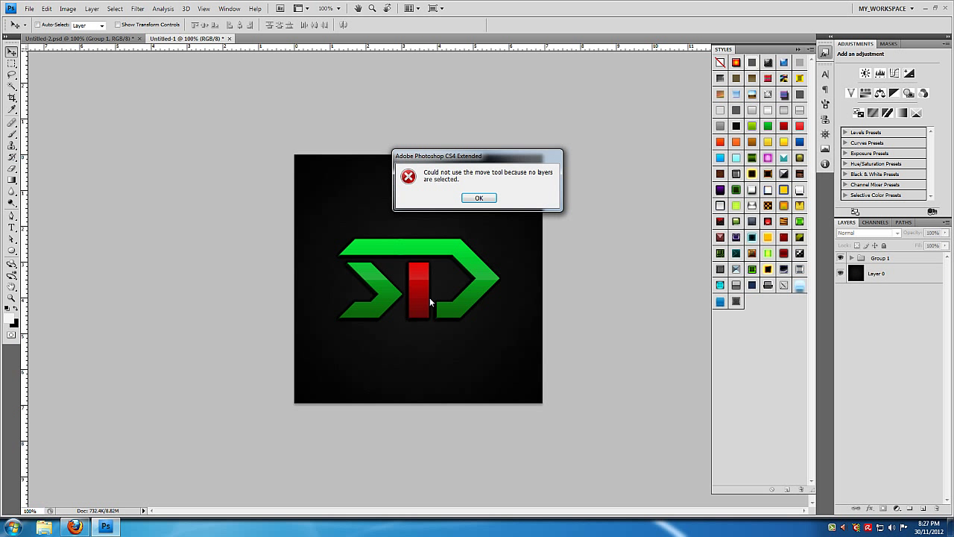
left_click(479, 198)
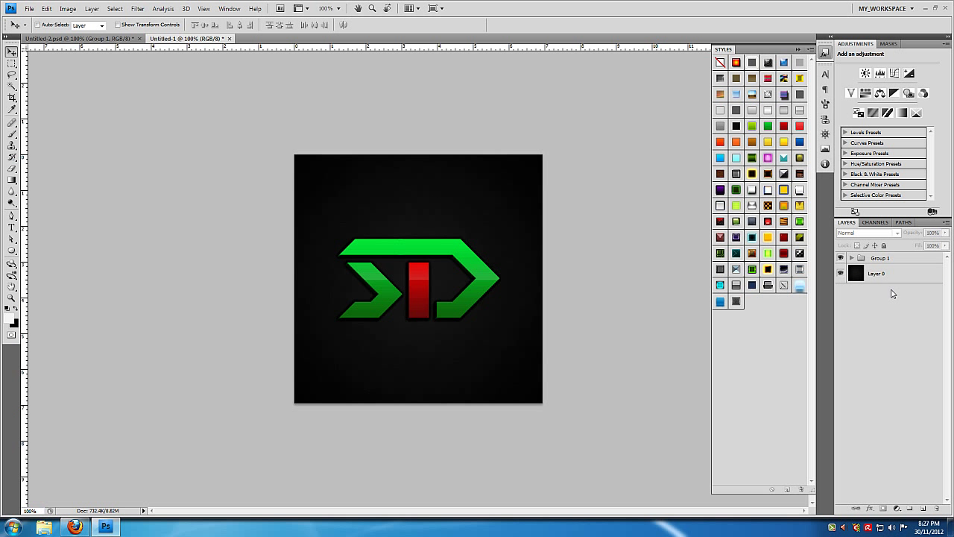
Step: Enlarge Group 1 slightly towards its lower-right corner and compare it with the finished logo in Untitled-2.psd, returning to Untitled-1
left_click(893, 259)
key("ctrl+t")
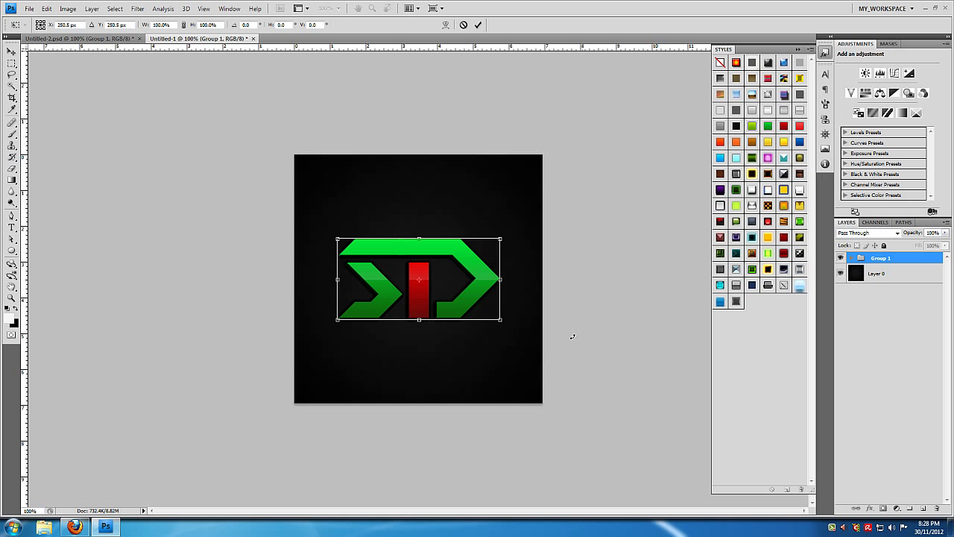
left_click_drag(499, 320, 509, 330)
key("Return")
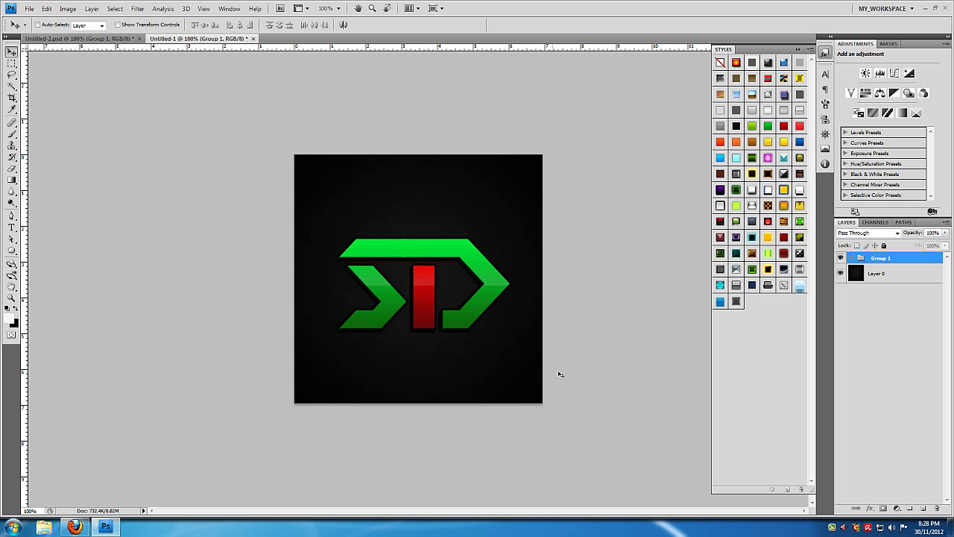
left_click(97, 39)
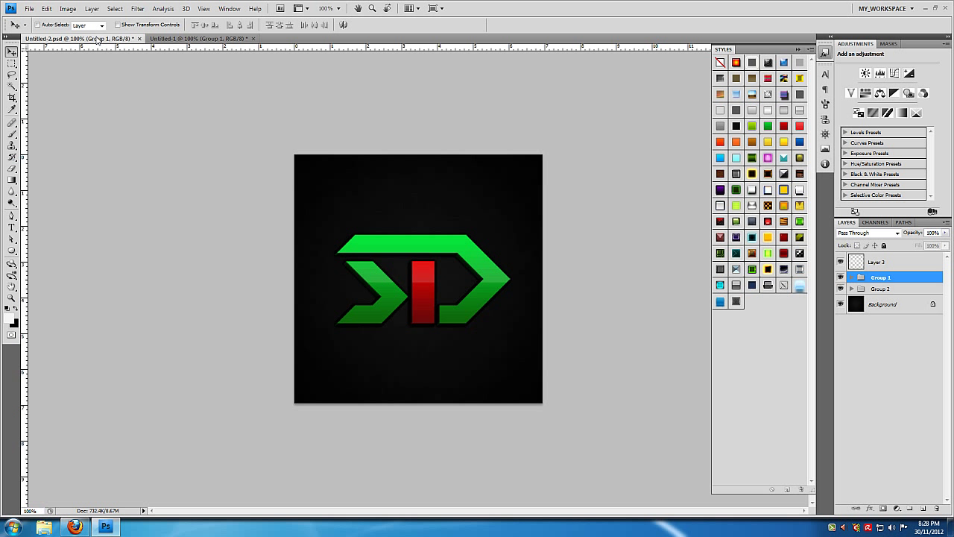
left_click(187, 38)
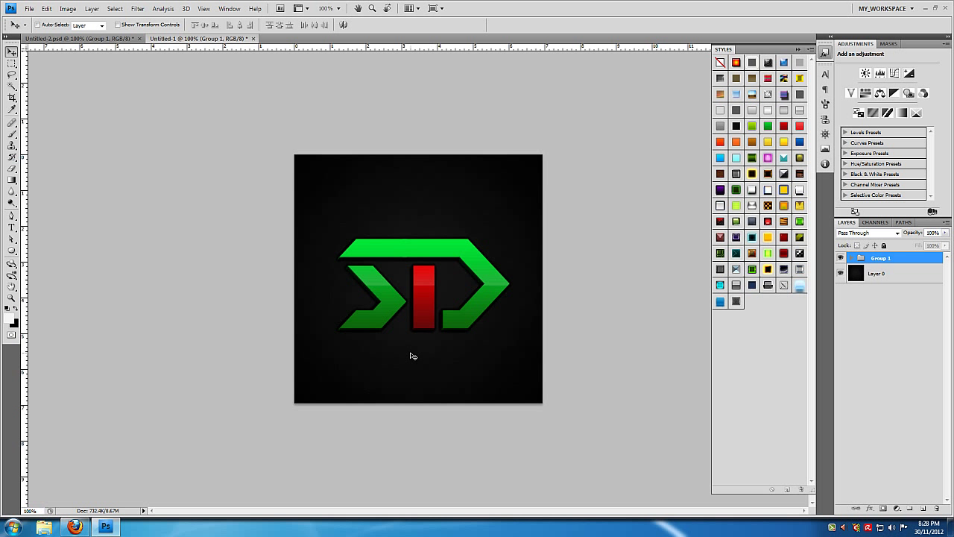
Step: Hide the dark background Layer 0 to show the lettering on transparency, and make Layer 0 the active layer
left_click(840, 274)
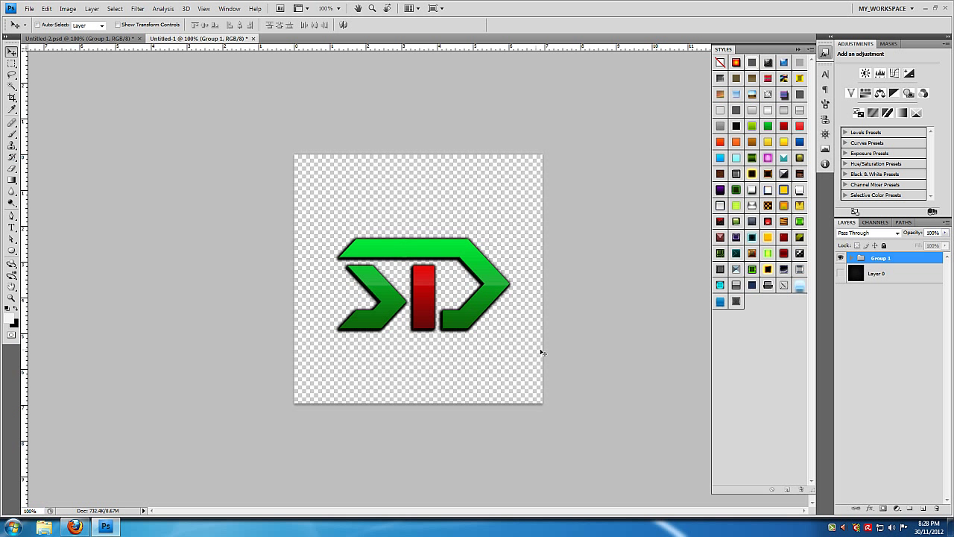
left_click(840, 274)
left_click(840, 275)
left_click(904, 280)
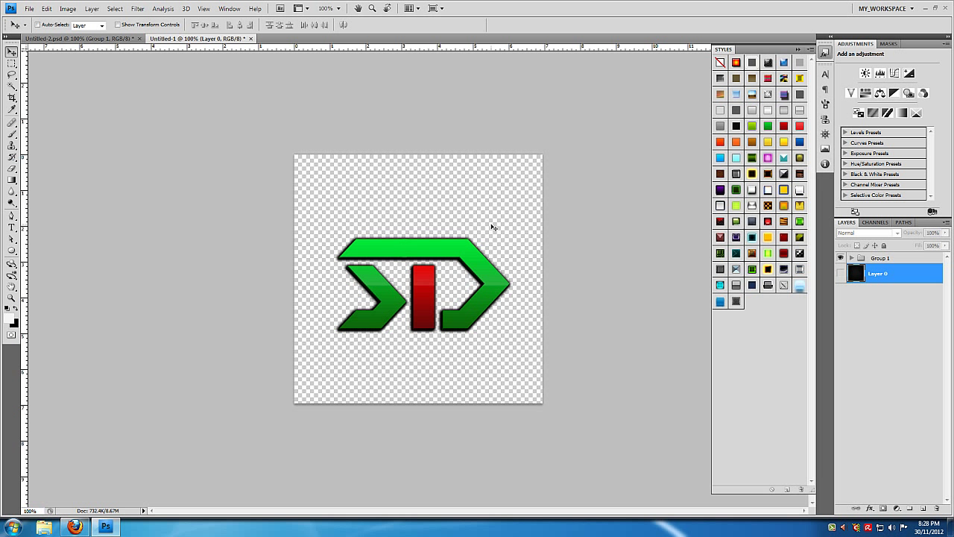
Step: Save a copy of the transparent logo to the Desktop as Untitled-1.png in PNG format, with interlacing set to None
left_click(30, 8)
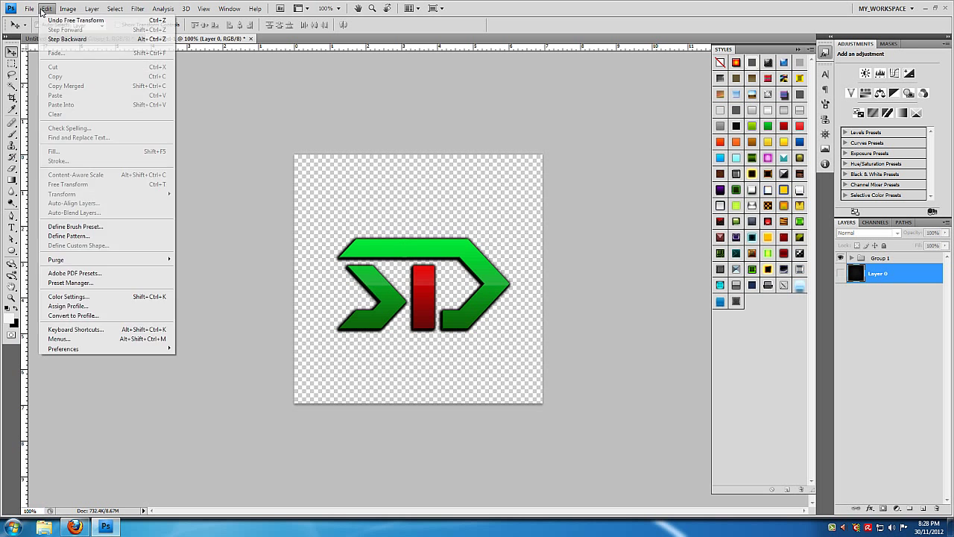
mouse_move(30, 8)
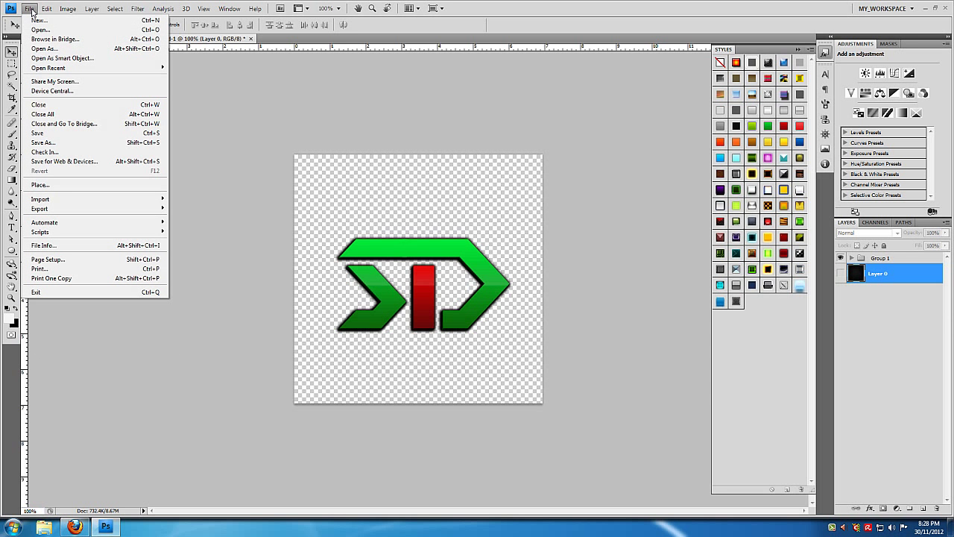
left_click(73, 142)
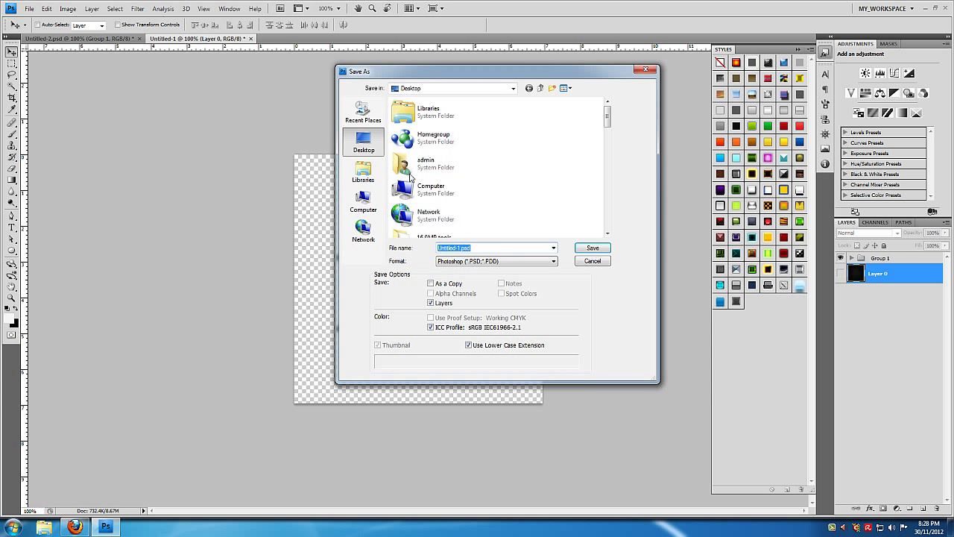
left_click(500, 262)
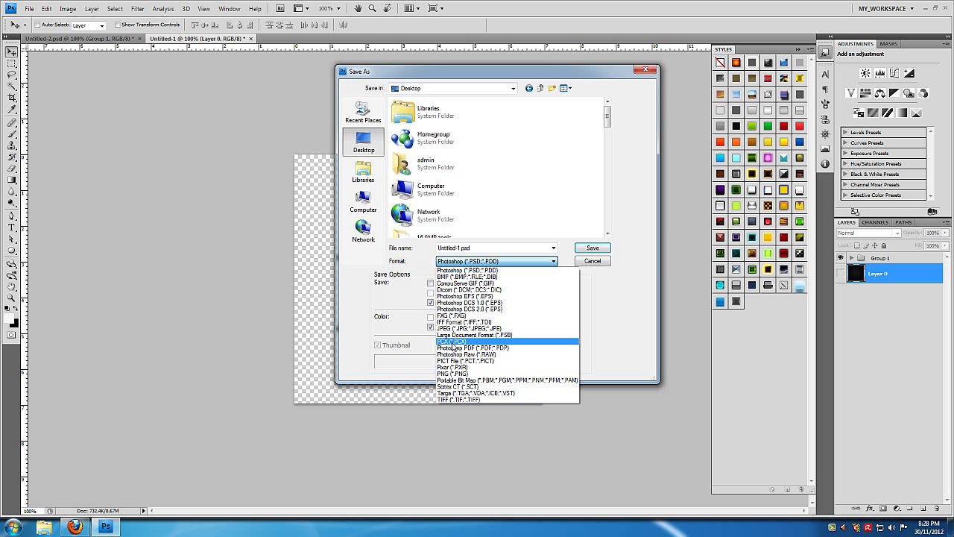
left_click(463, 373)
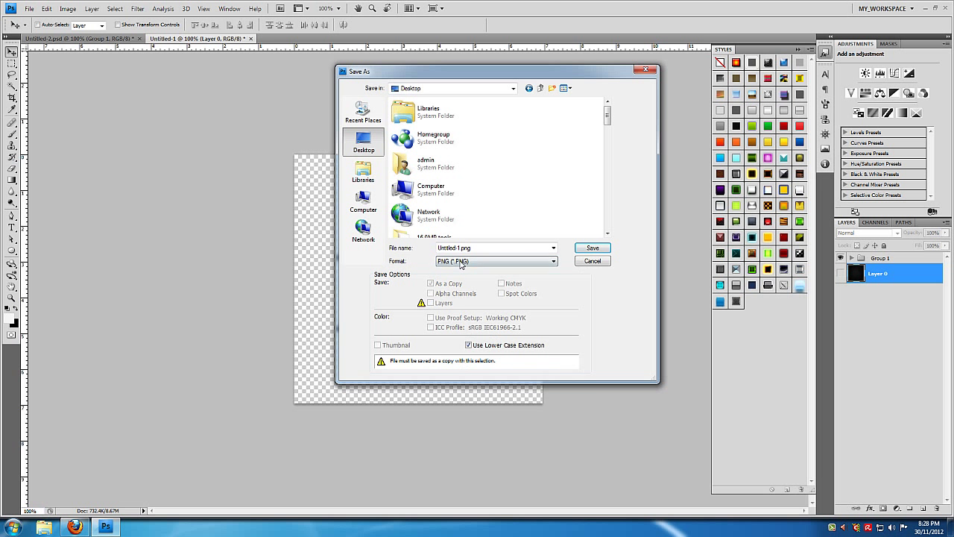
left_click(586, 249)
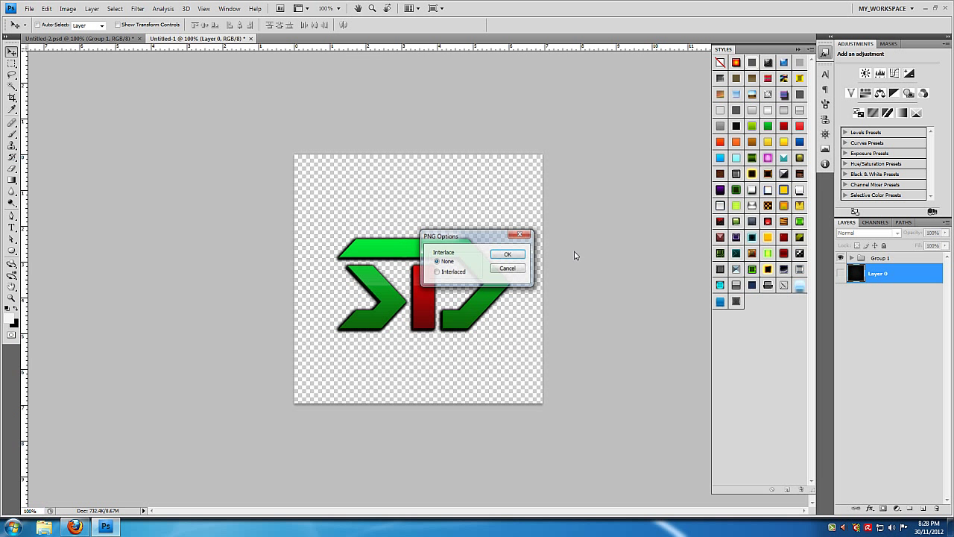
left_click_drag(452, 246, 457, 216)
left_click(524, 226)
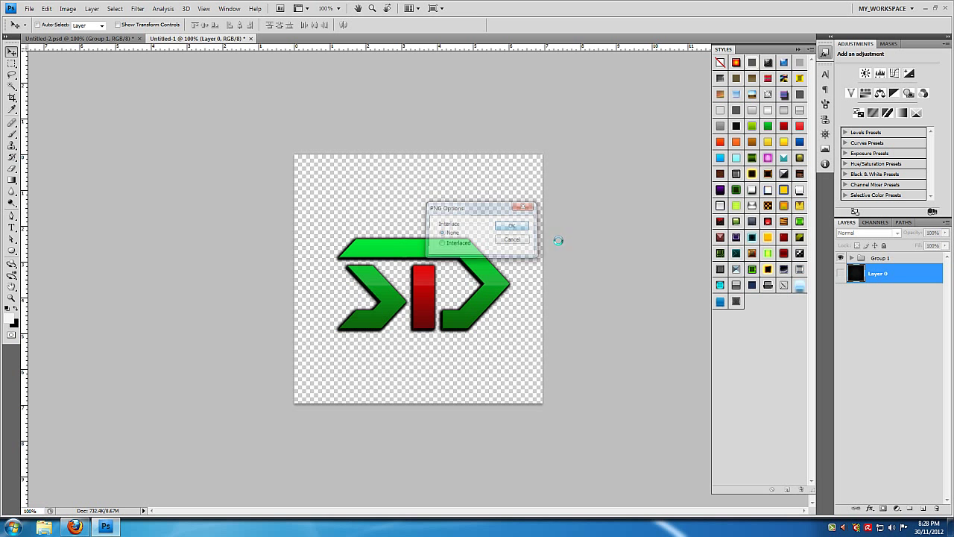
Step: Open Untitled-1.png from the desktop in Windows Photo Viewer, compare it with the Photoshop document, and close the viewer
key("super+d")
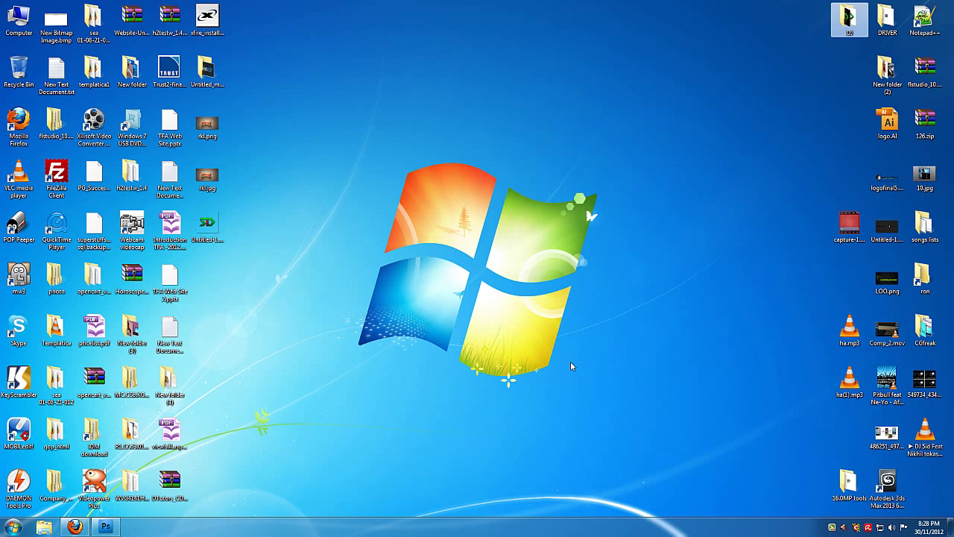
double_click(208, 228)
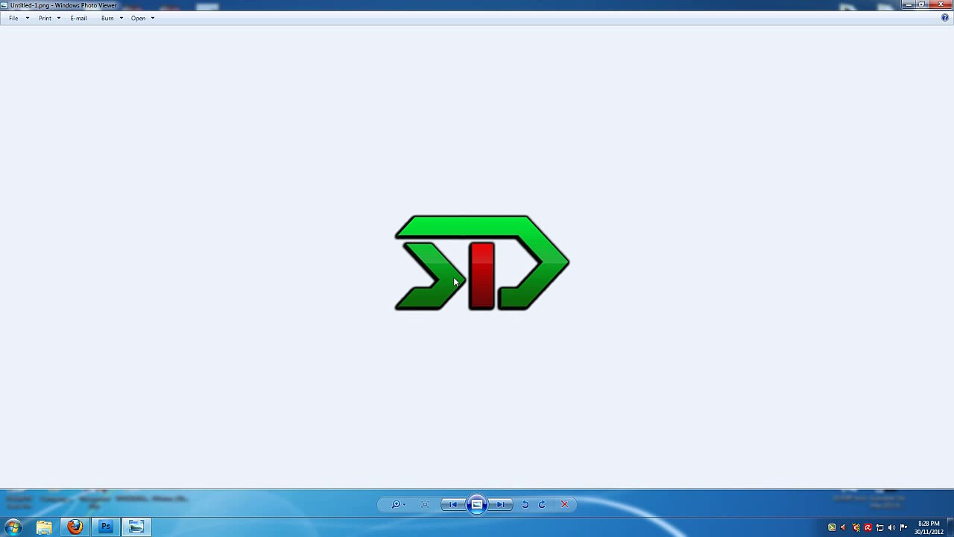
left_click(105, 527)
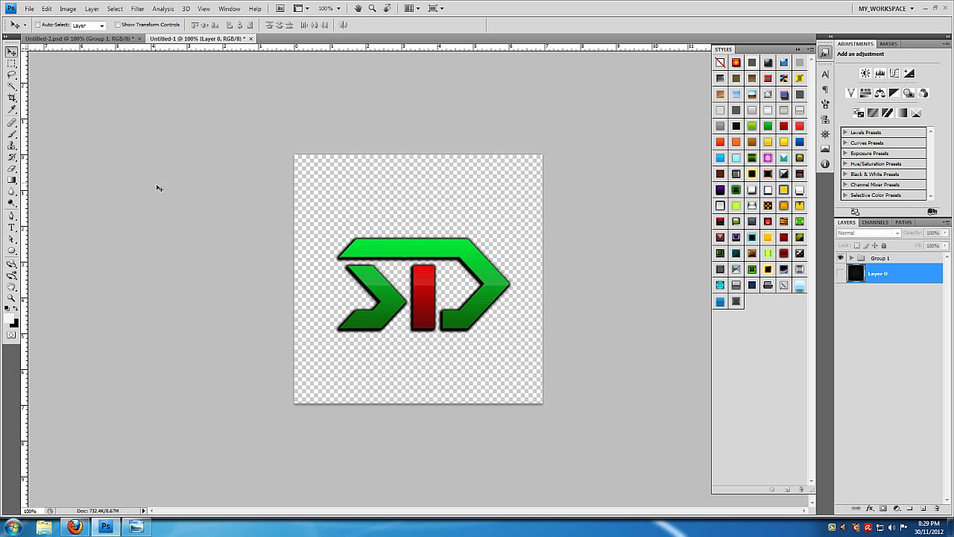
left_click(135, 527)
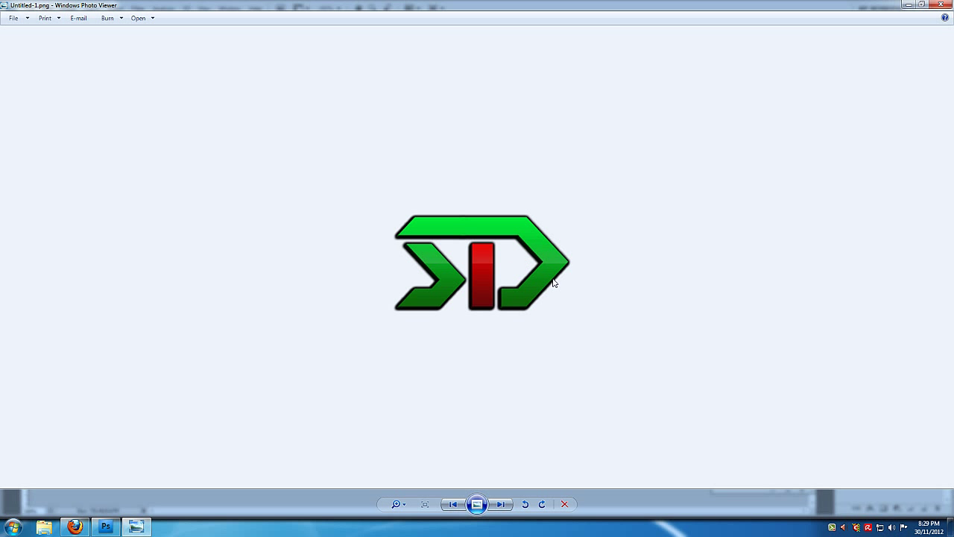
left_click(950, 5)
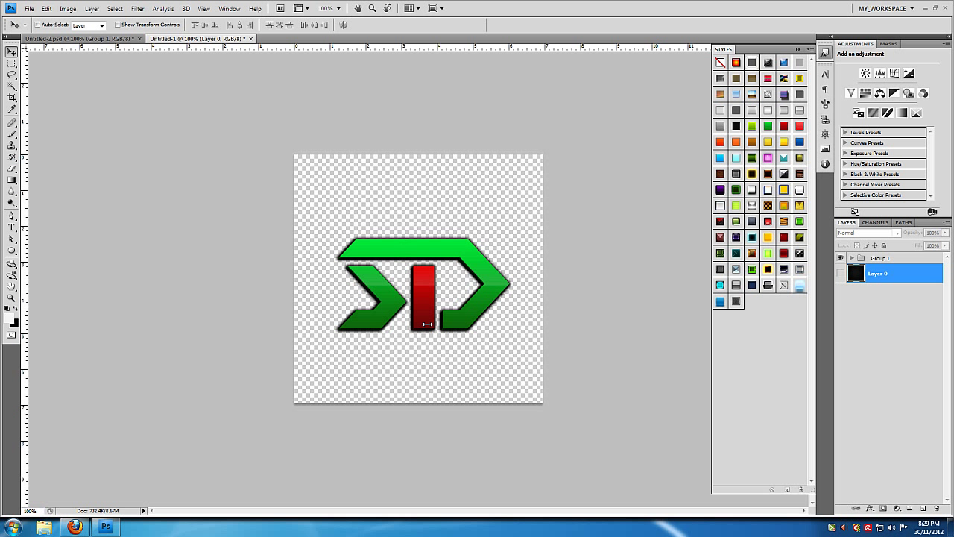
Step: Close the Untitled-1 document without saving its changes, and collapse the expanded Styles palette beside Untitled-2.psd
left_click(251, 41)
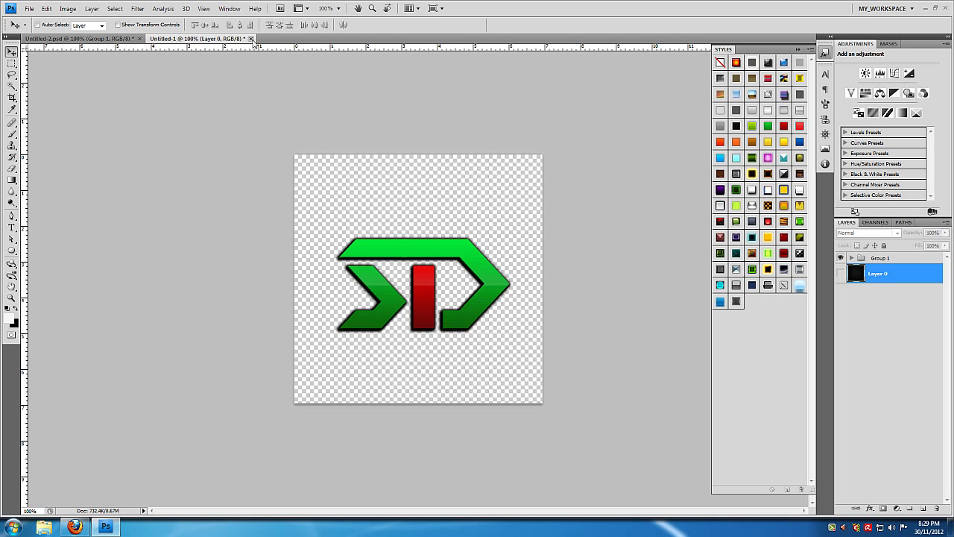
left_click(481, 198)
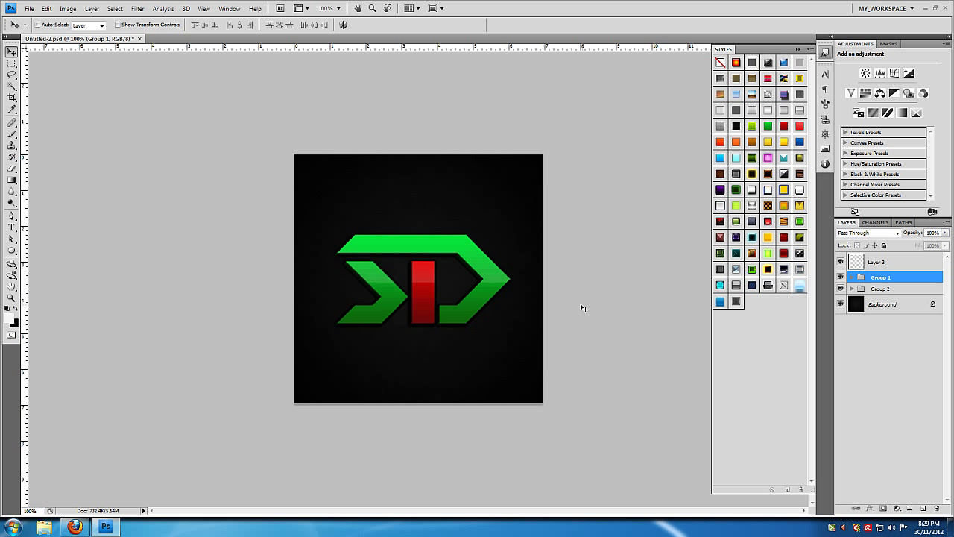
left_click(825, 55)
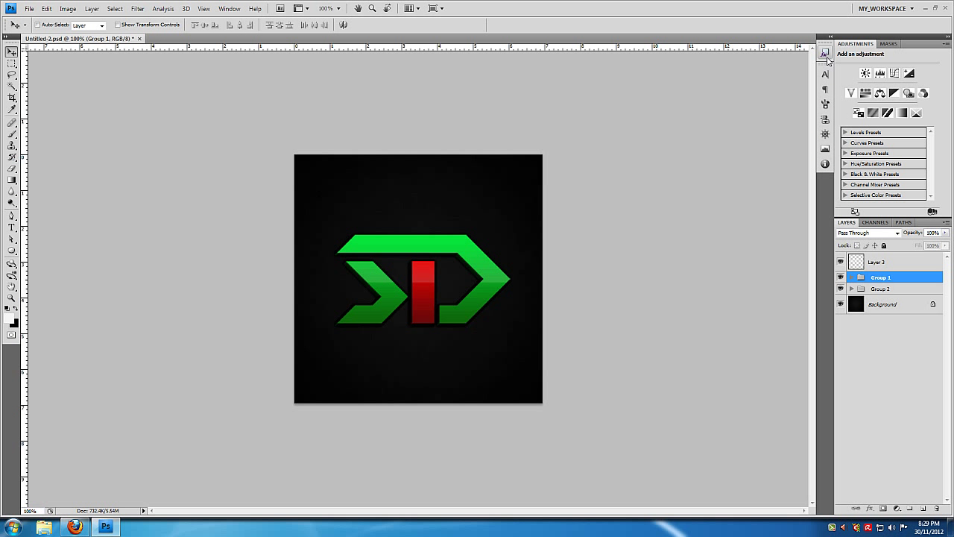